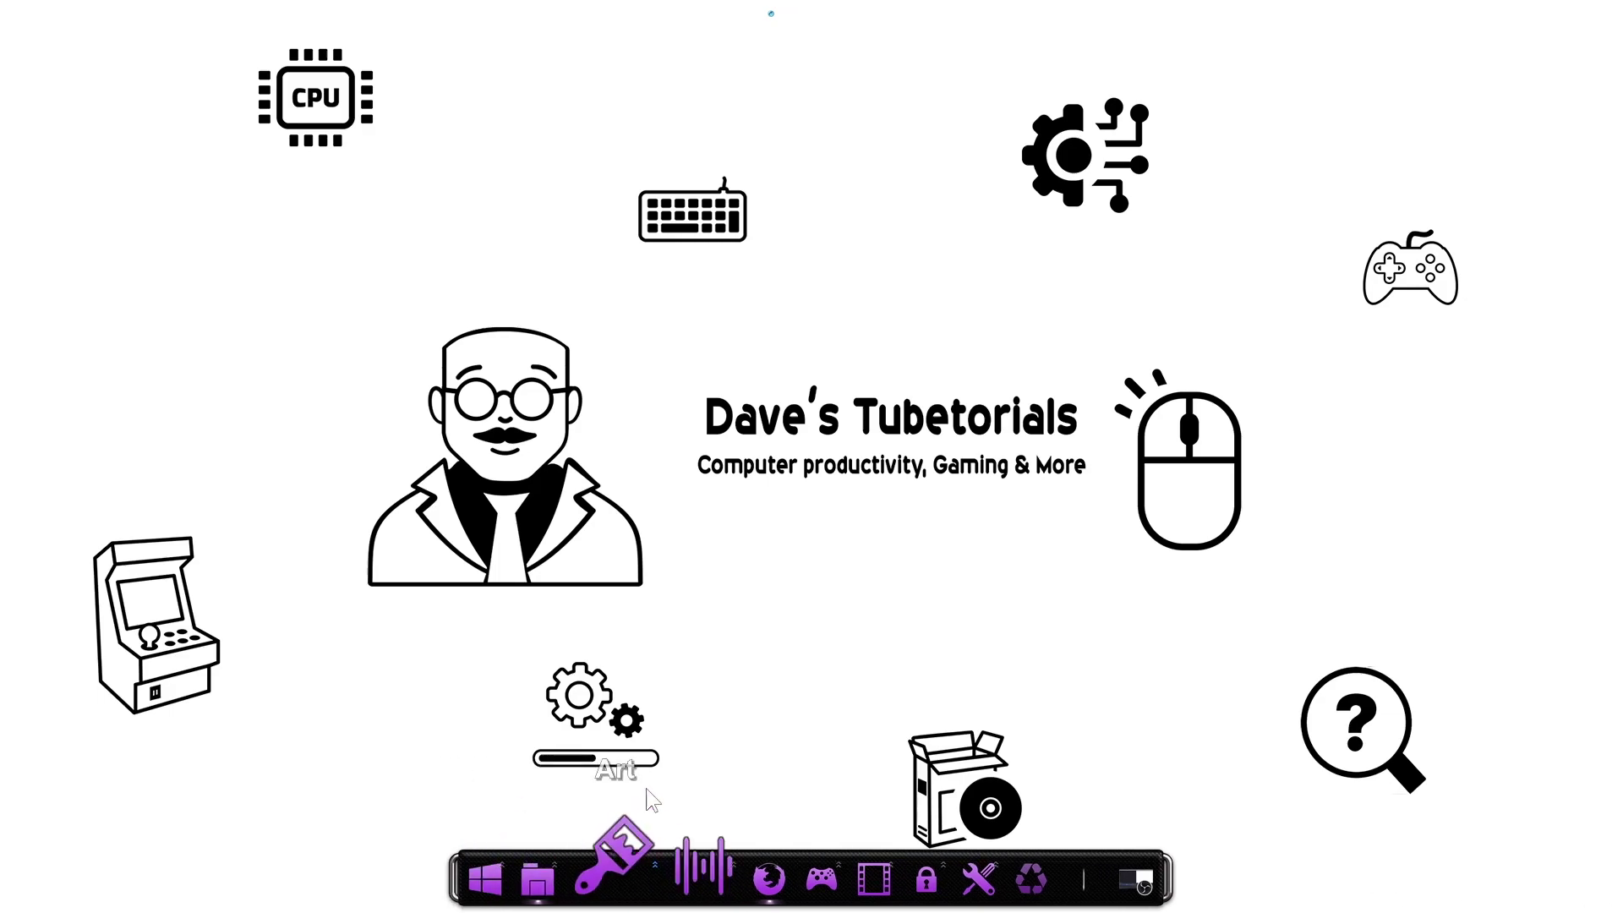
# - Open the lerppu.net Rednukem download page from the Google results for rednukem
pyautogui.click(725, 871)
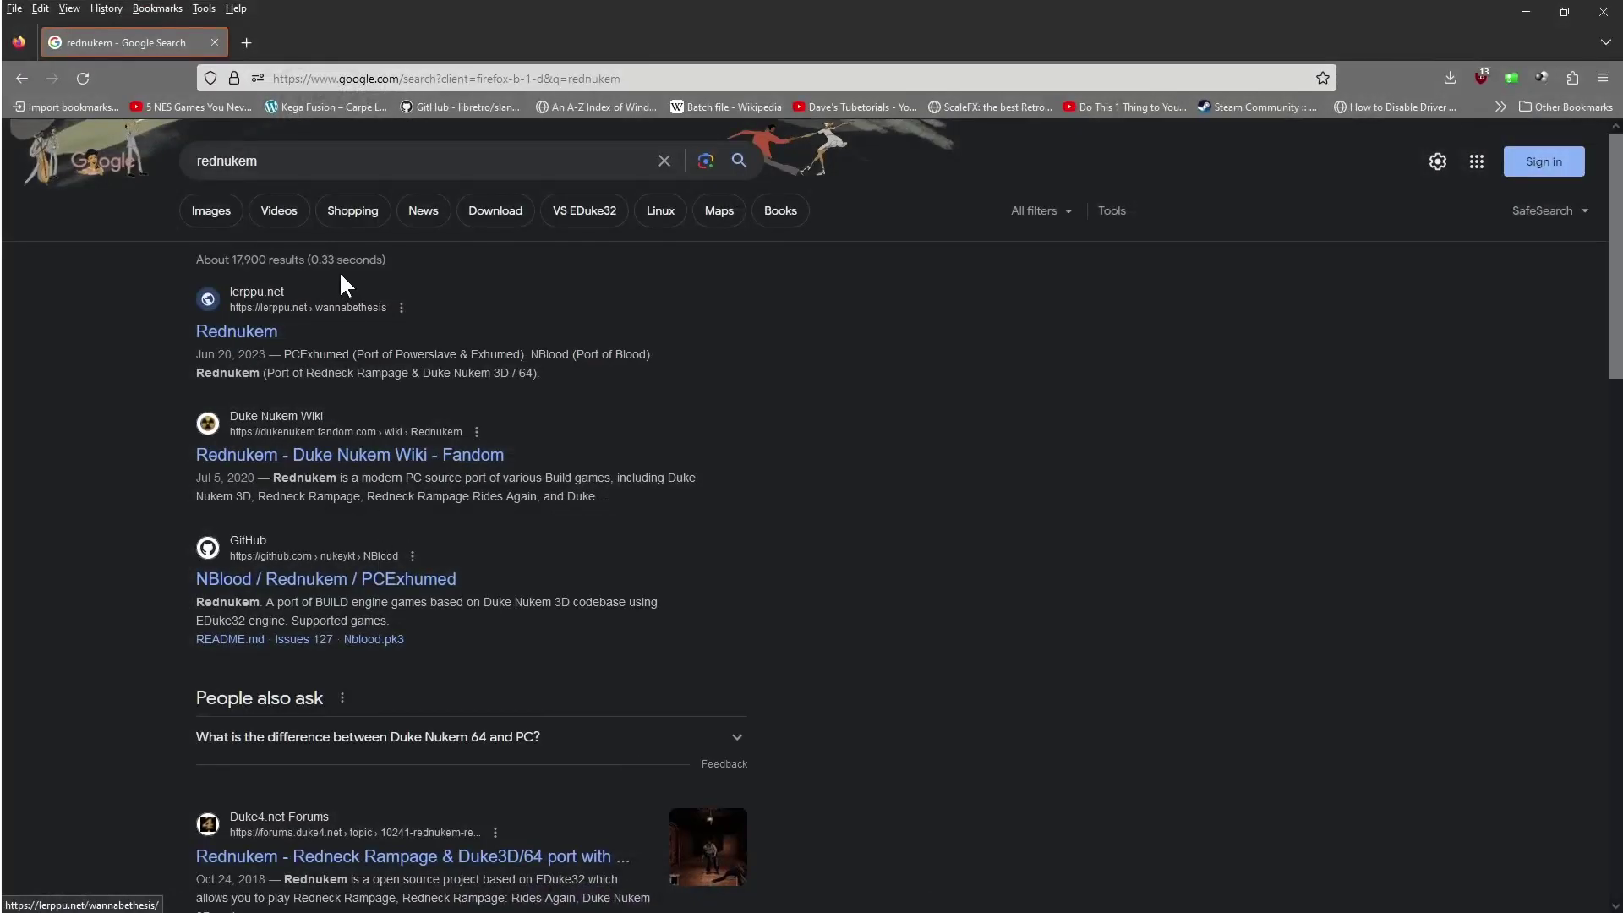
pyautogui.doubleClick(275, 169)
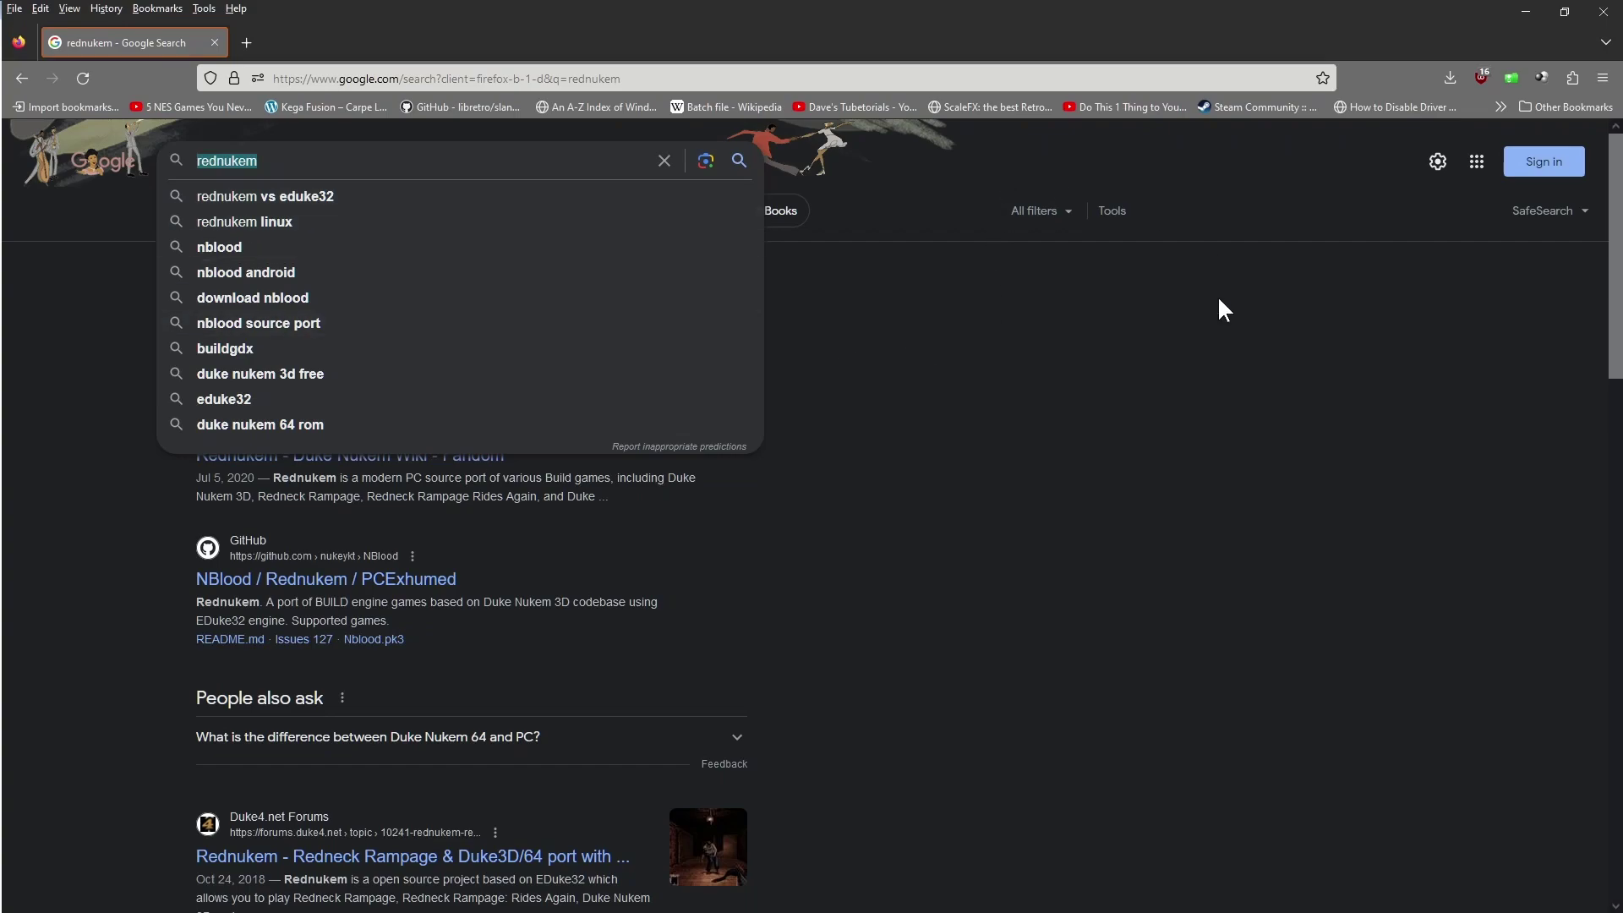
pyautogui.click(1234, 352)
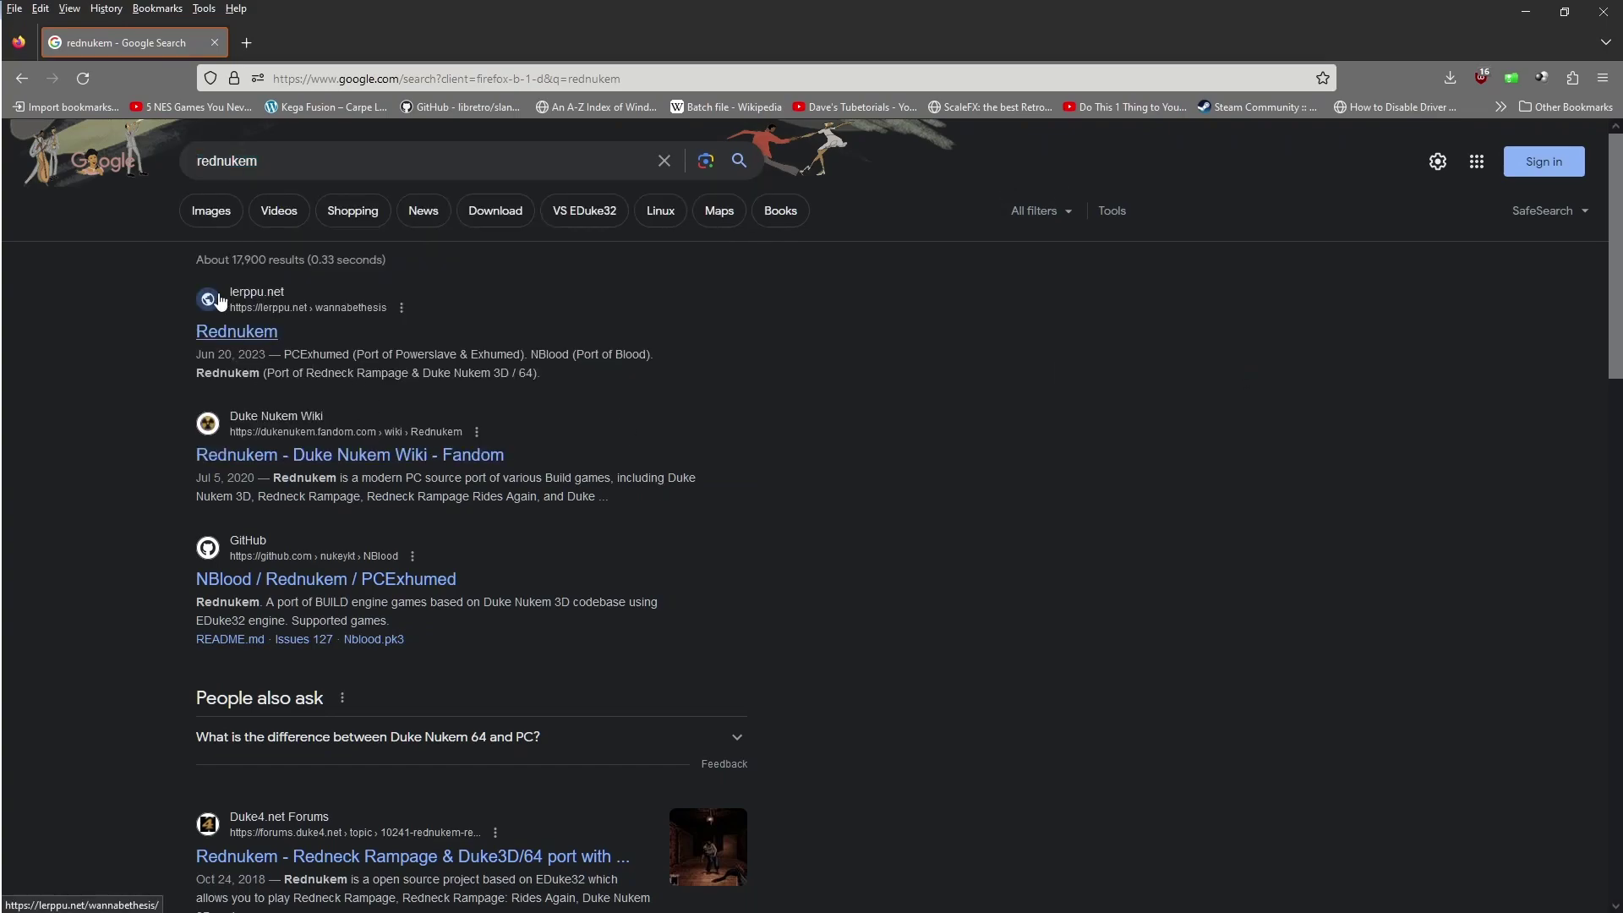
pyautogui.click(240, 337)
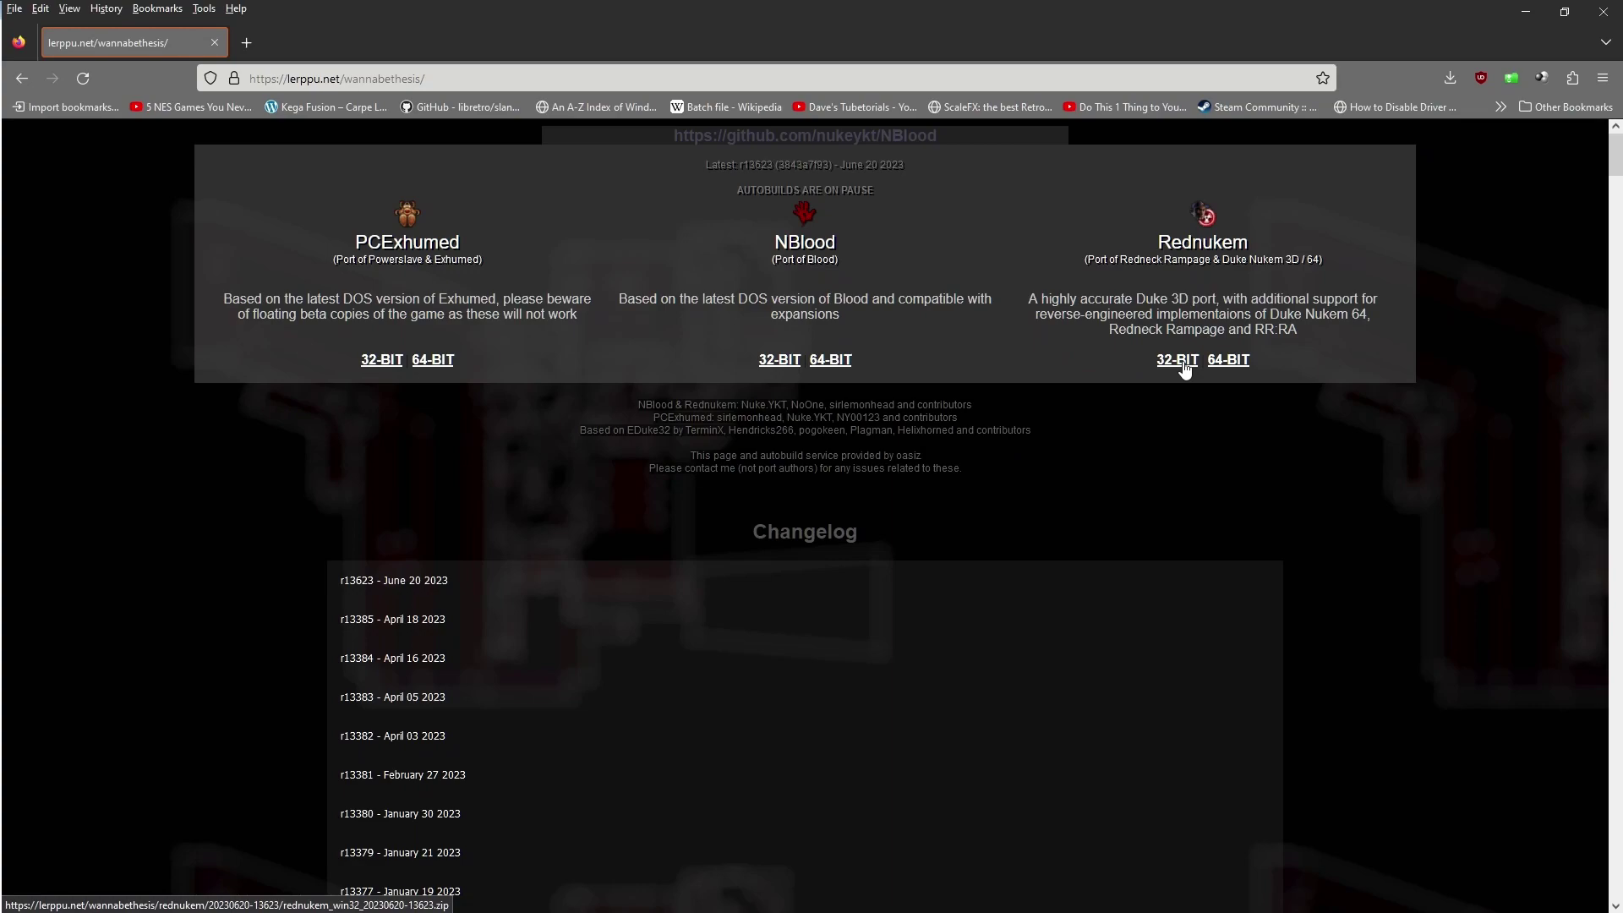
# - Extract the Rednukem ZIP in Downloads into its own folder
pyautogui.click(1529, 10)
pyautogui.click(575, 875)
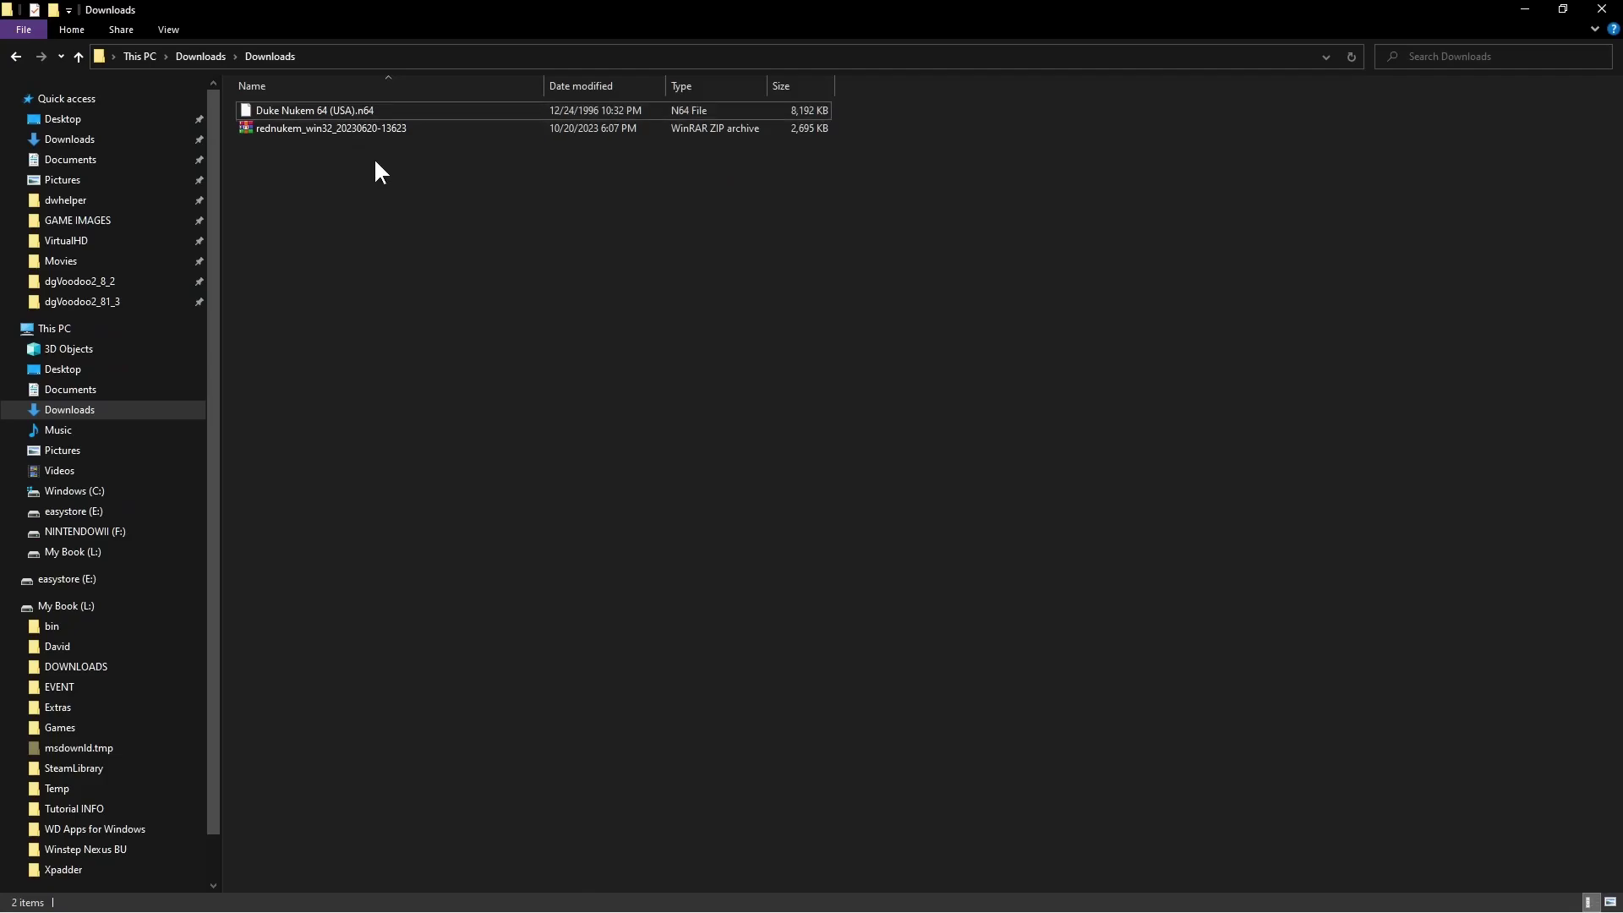
pyautogui.click(317, 128)
pyautogui.rightClick(318, 129)
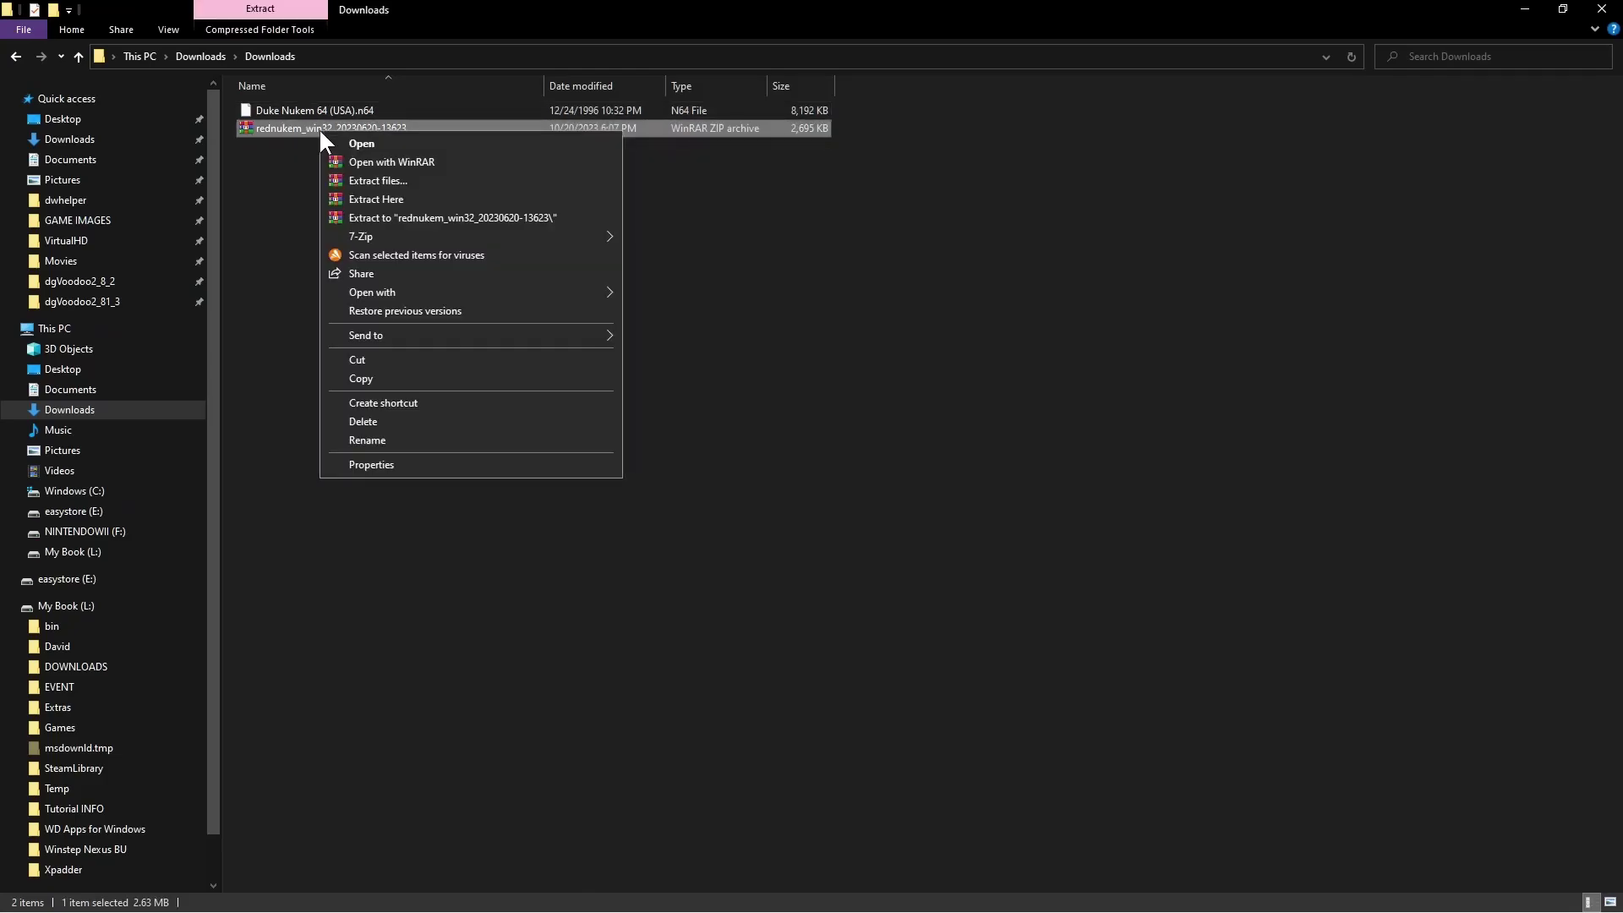
pyautogui.click(379, 217)
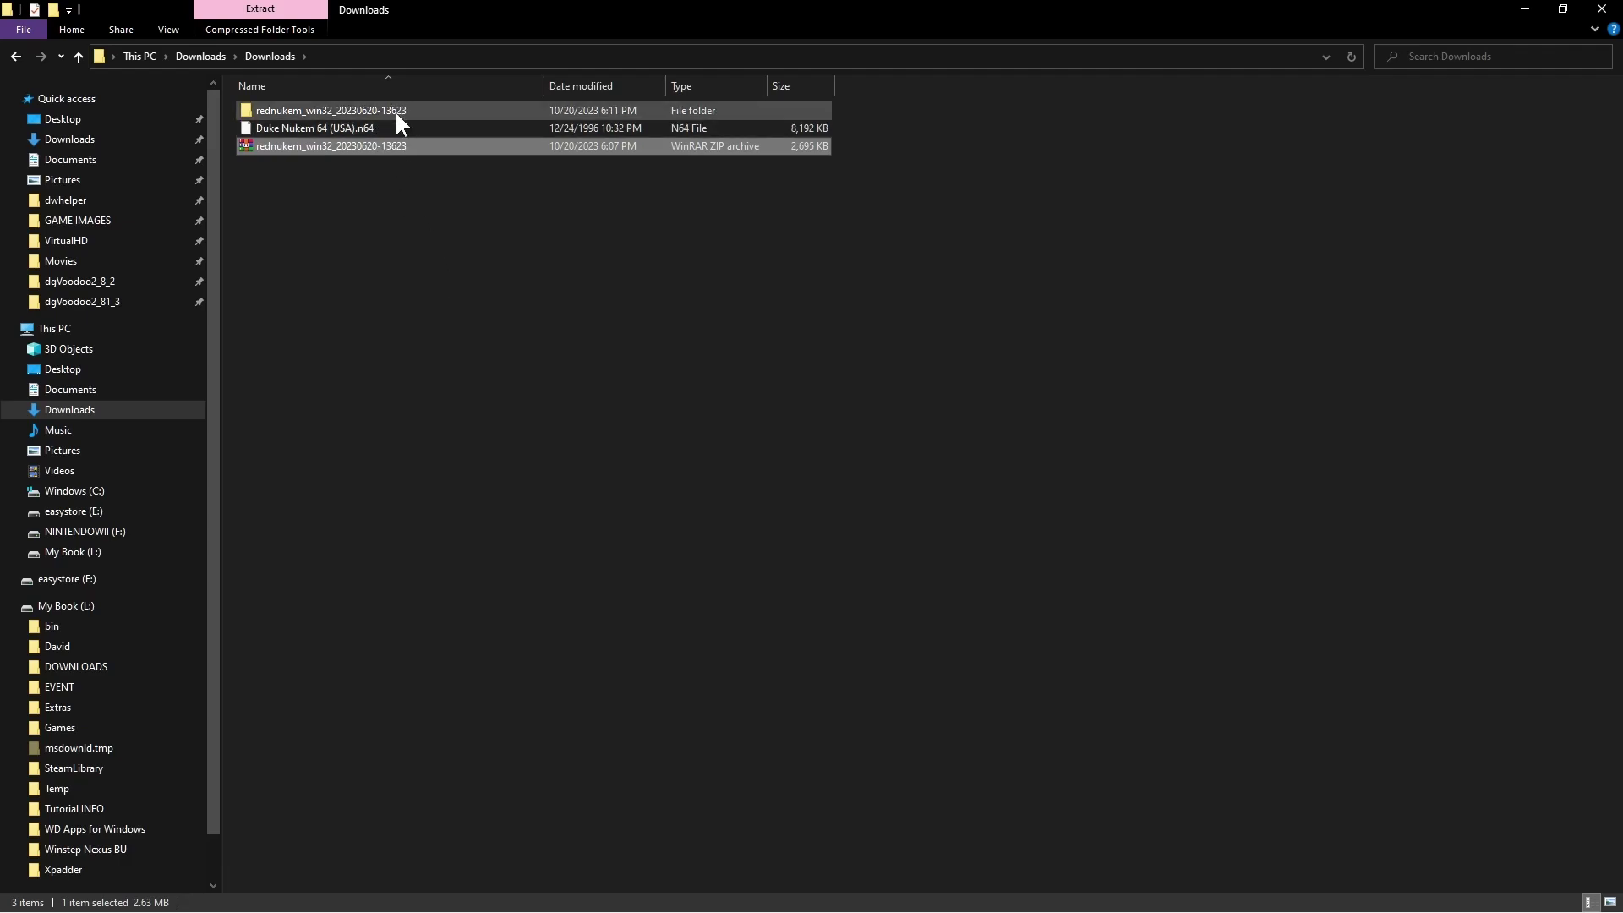
pyautogui.click(341, 129)
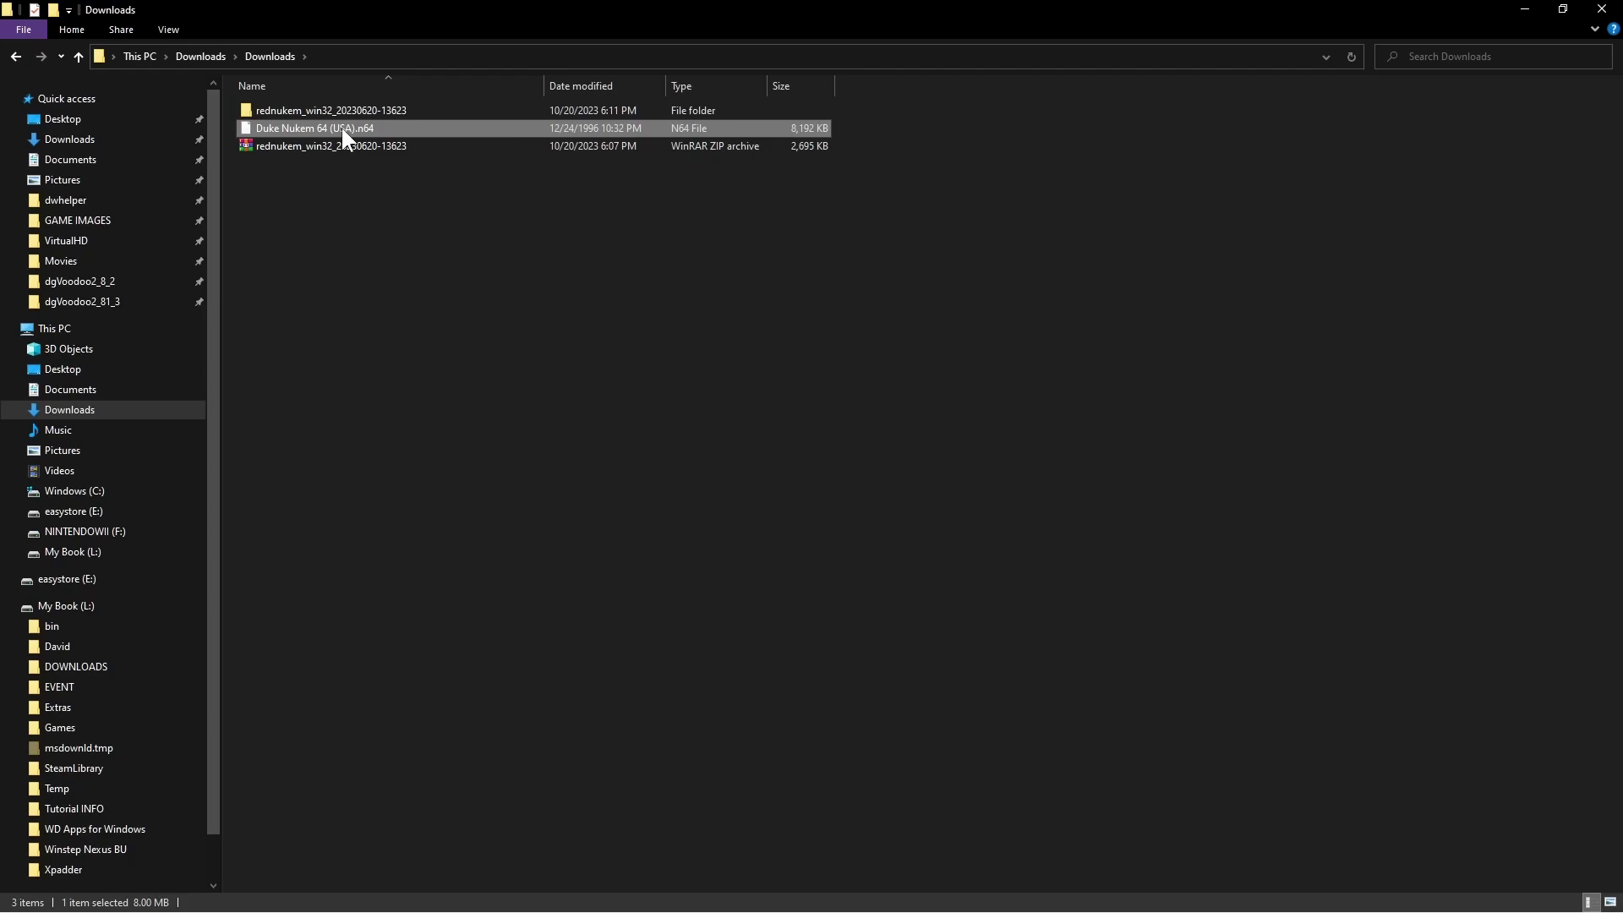
pyautogui.moveTo(342, 129); pyautogui.dragTo(348, 109)
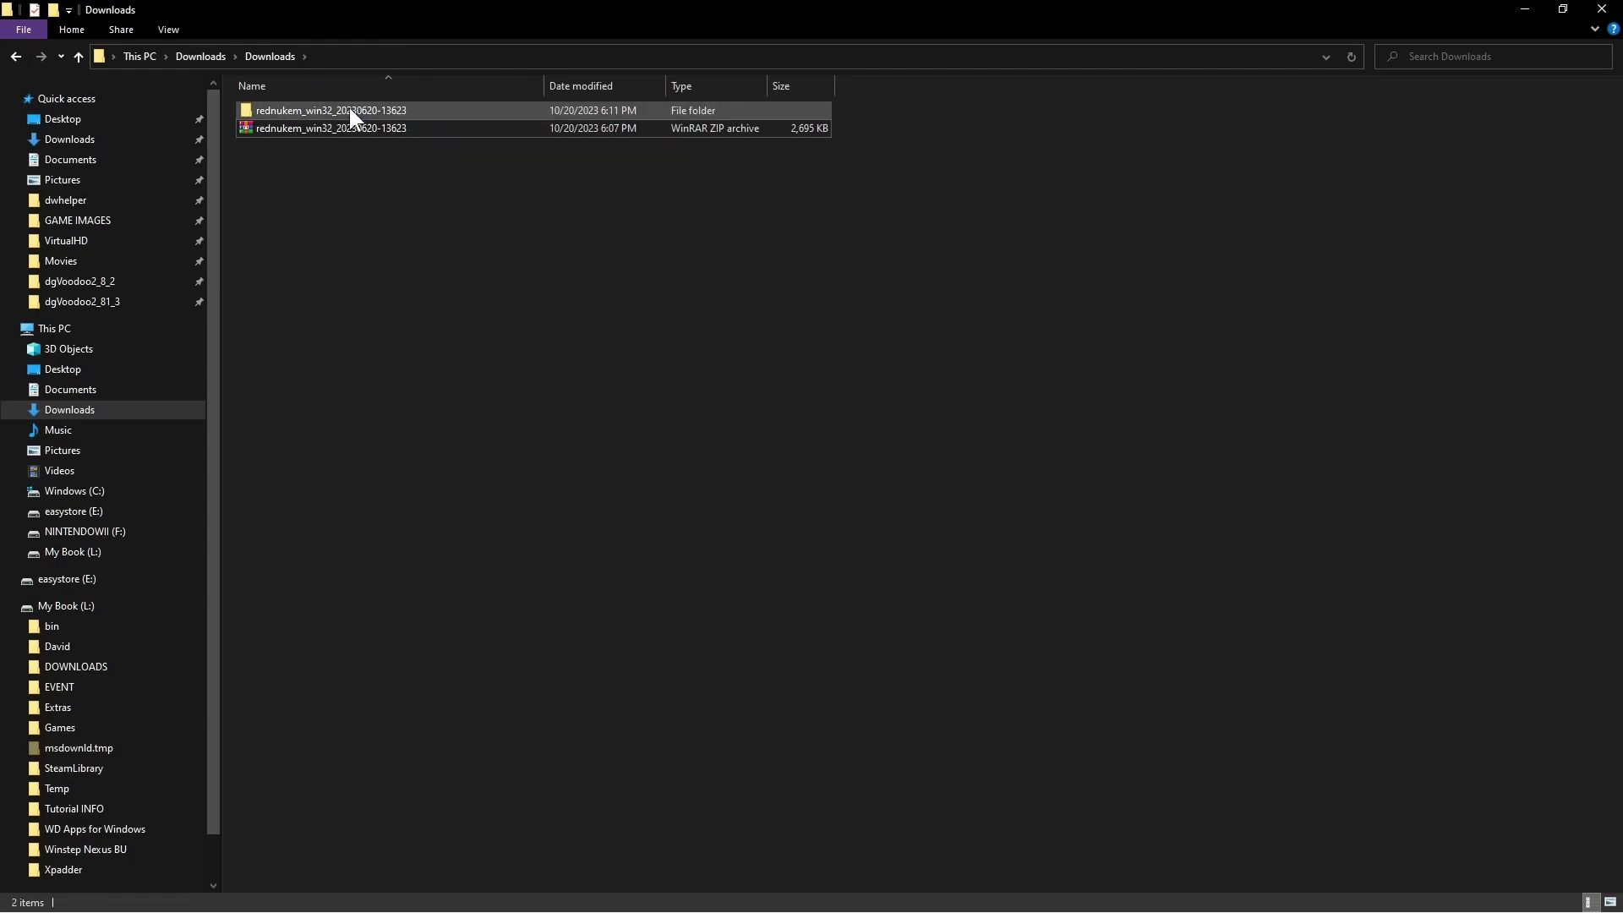
pyautogui.doubleClick(296, 110)
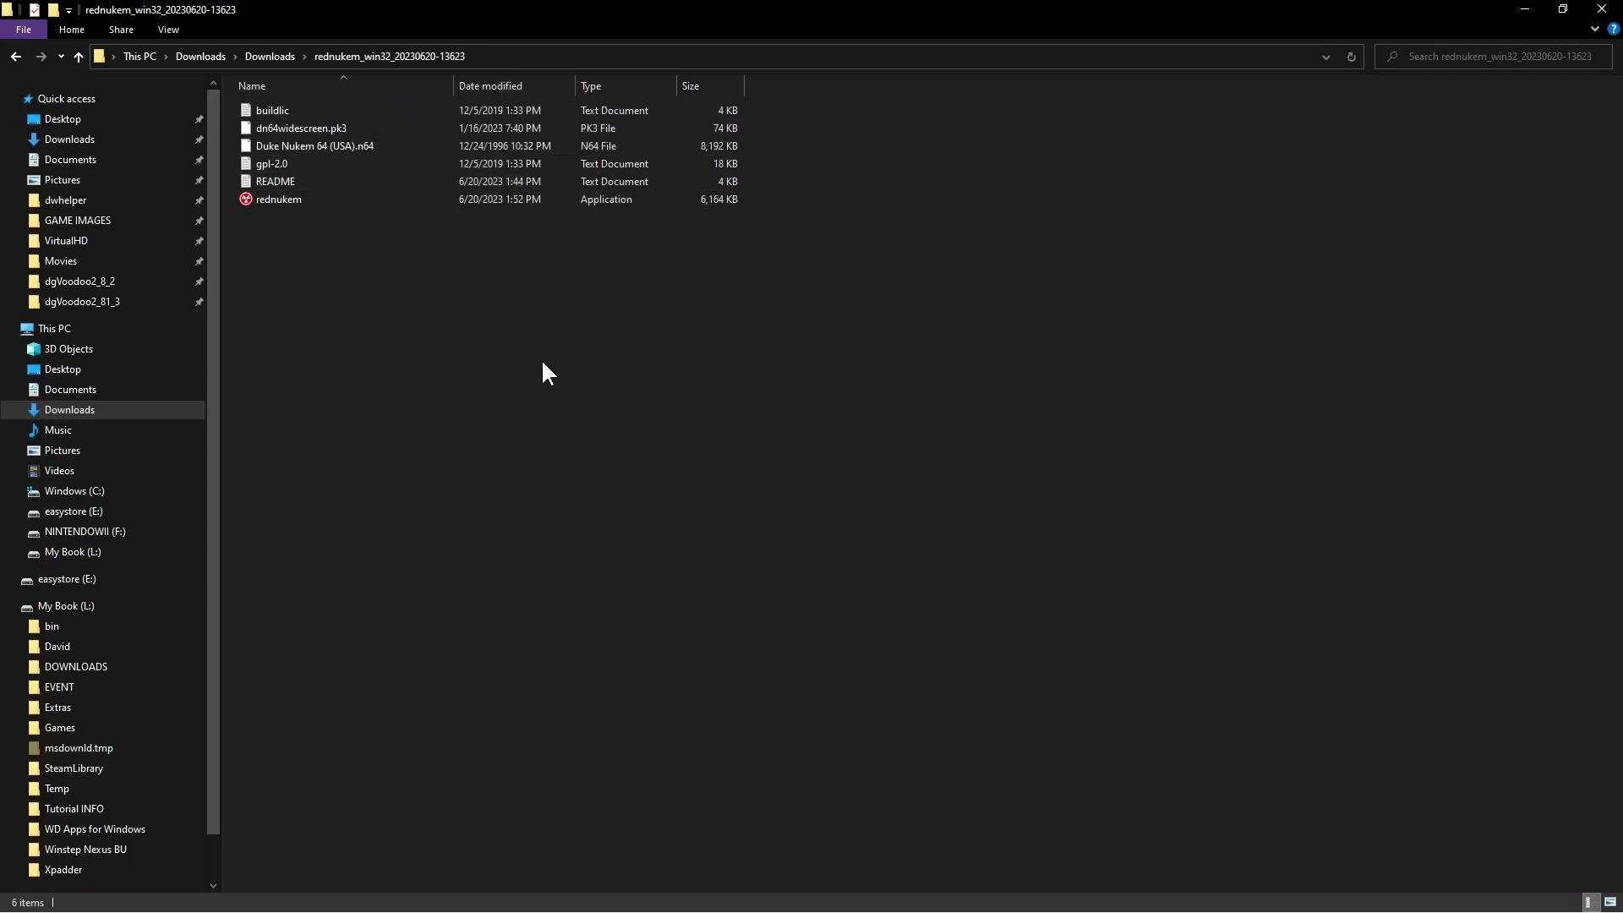
# - Start rednukem.exe and launch Duke Nukem 64 at 1920x1080 OpenGL fullscreen
pyautogui.doubleClick(289, 199)
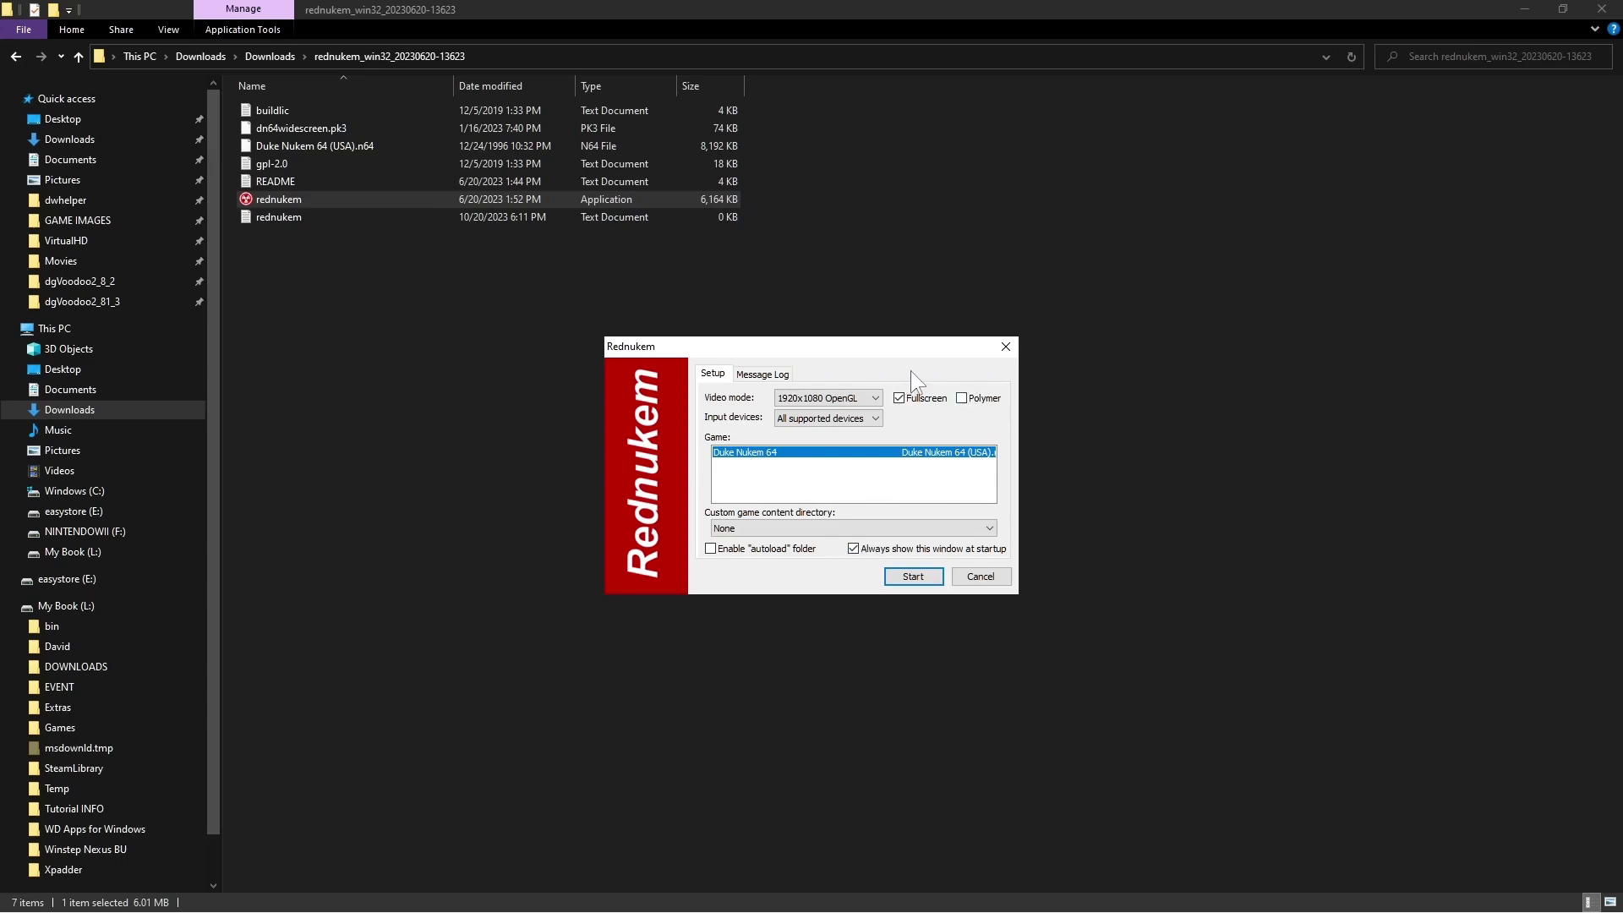
pyautogui.click(876, 396)
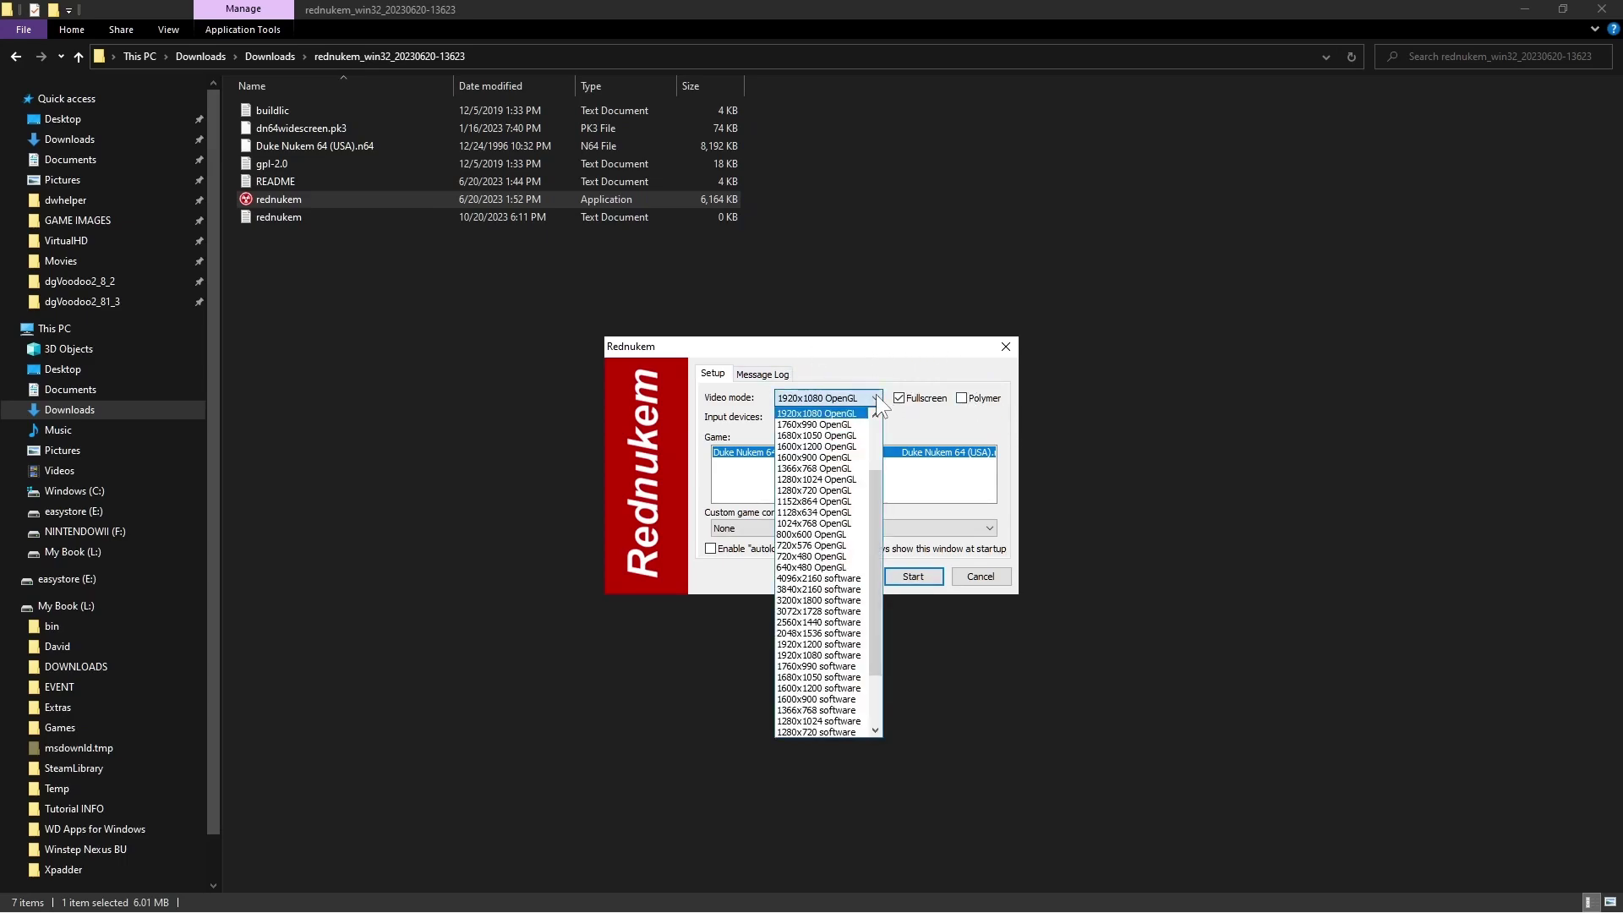
pyautogui.click(876, 394)
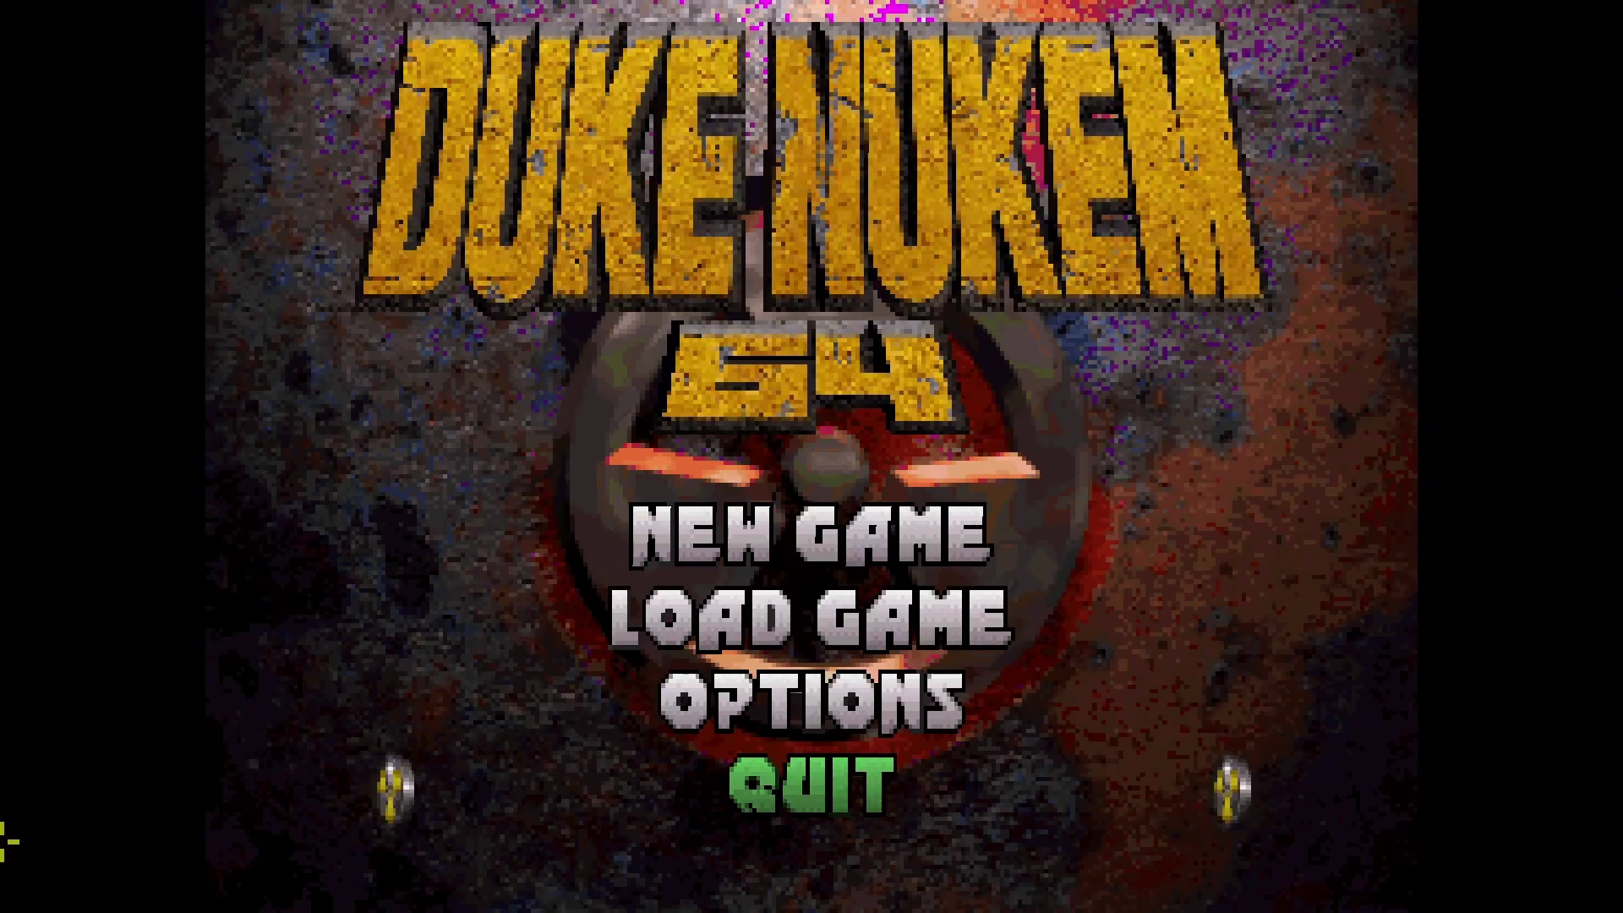
# - Turn VSync on under Options > Display Setup > Video Mode
pyautogui.press('Up')
pyautogui.press('Return')
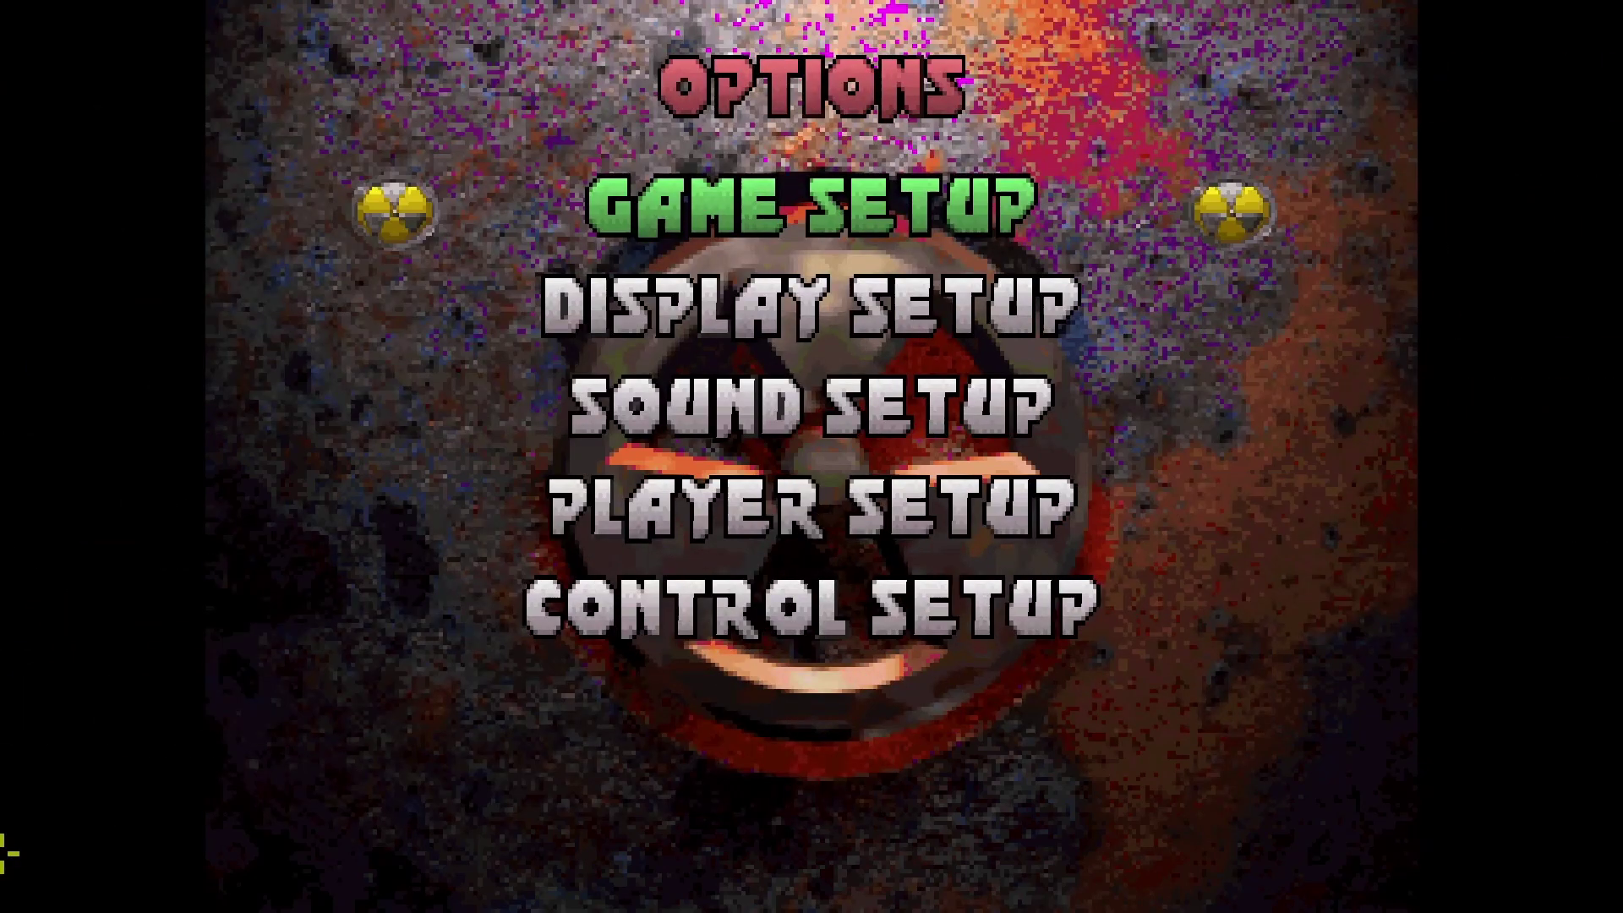
pyautogui.press('Down')
pyautogui.press('Return')
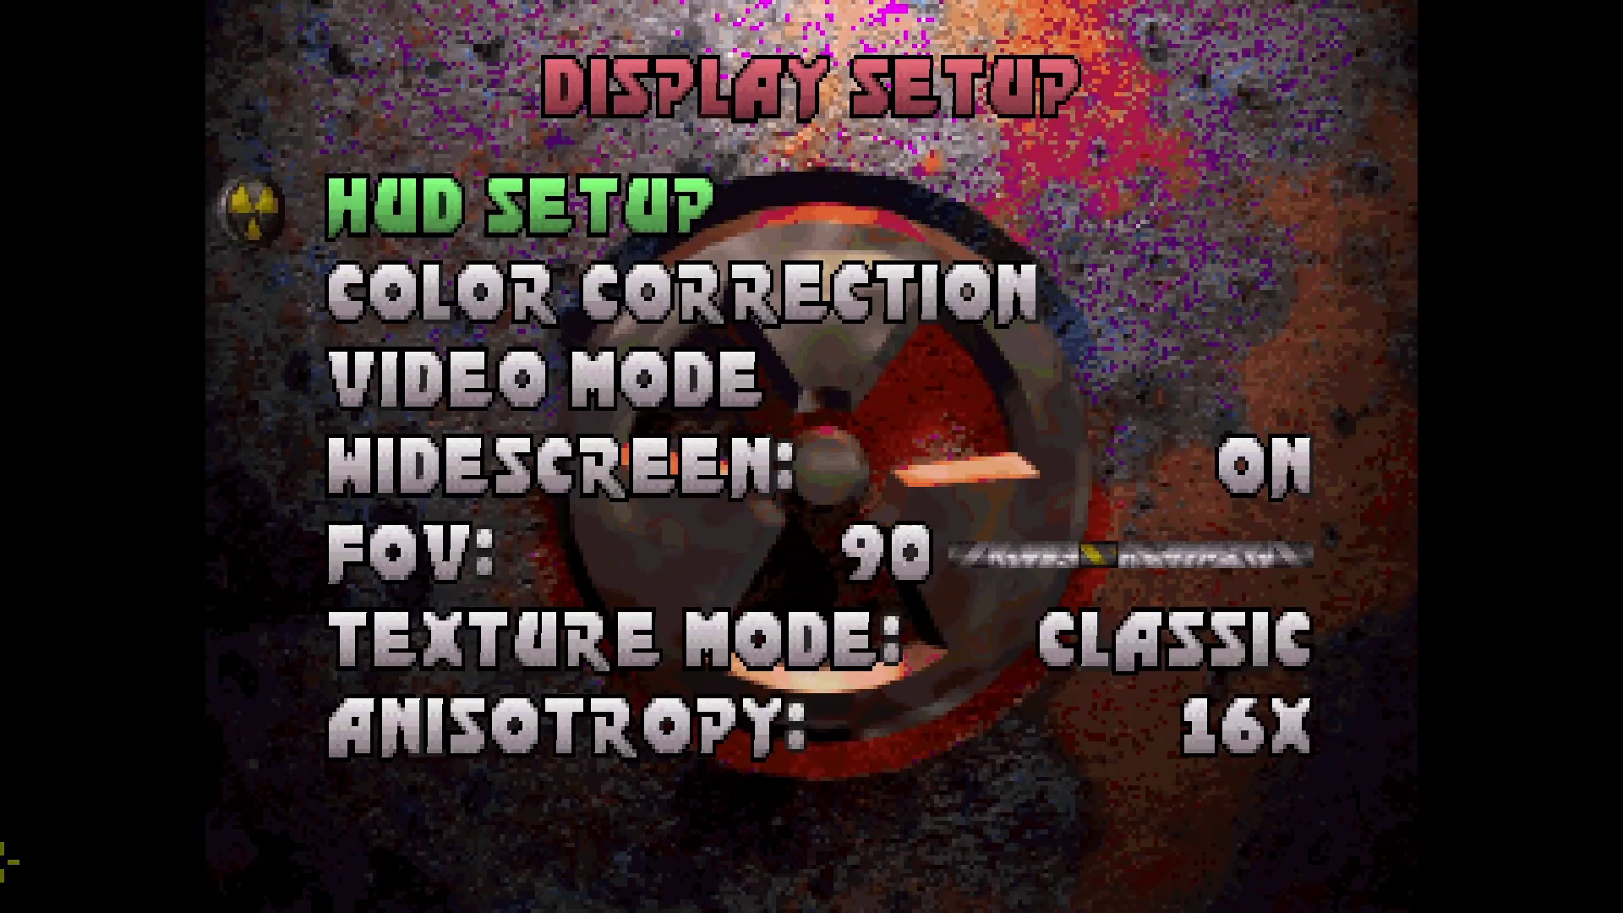
pyautogui.press('Down')
pyautogui.press('Down')
pyautogui.press('Return')
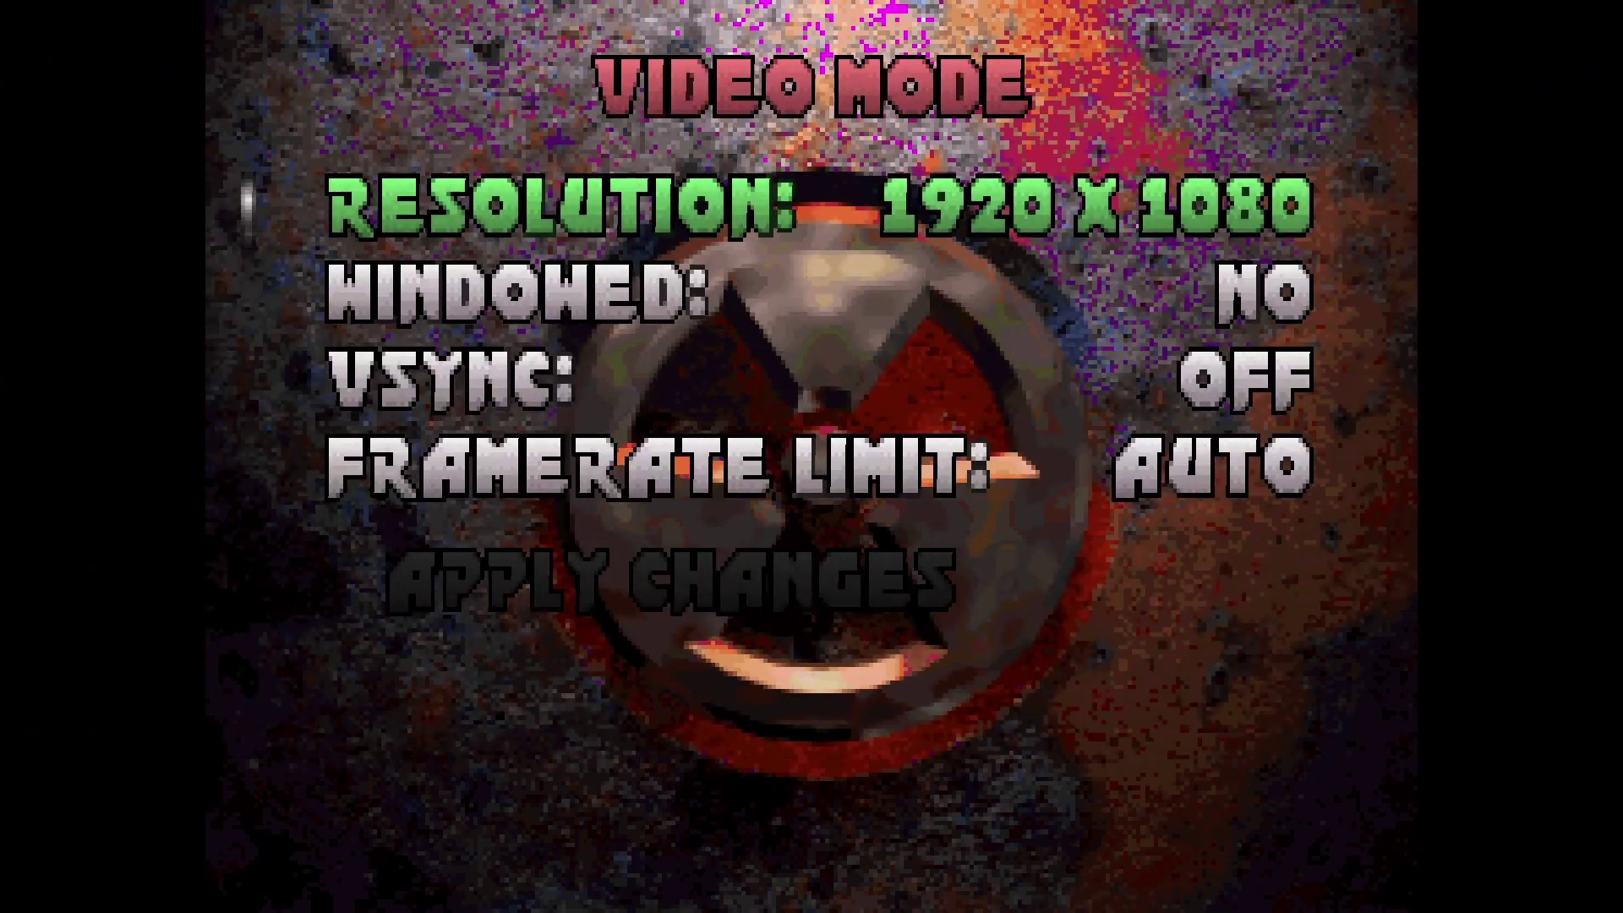
pyautogui.press('Down')
pyautogui.press('Down')
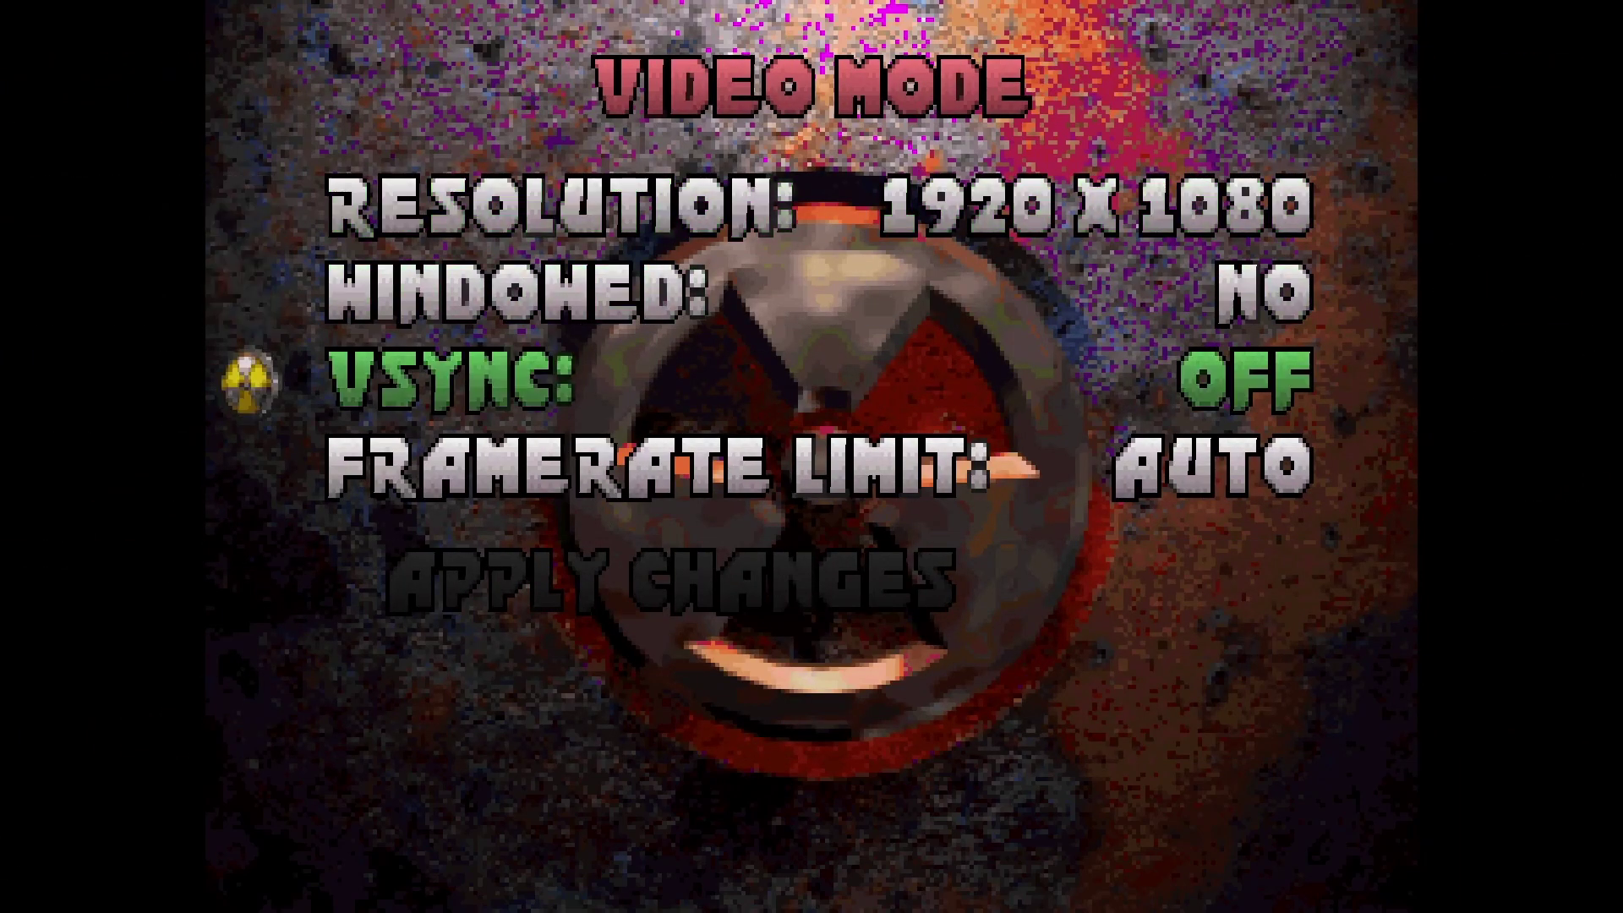
pyautogui.press('Return')
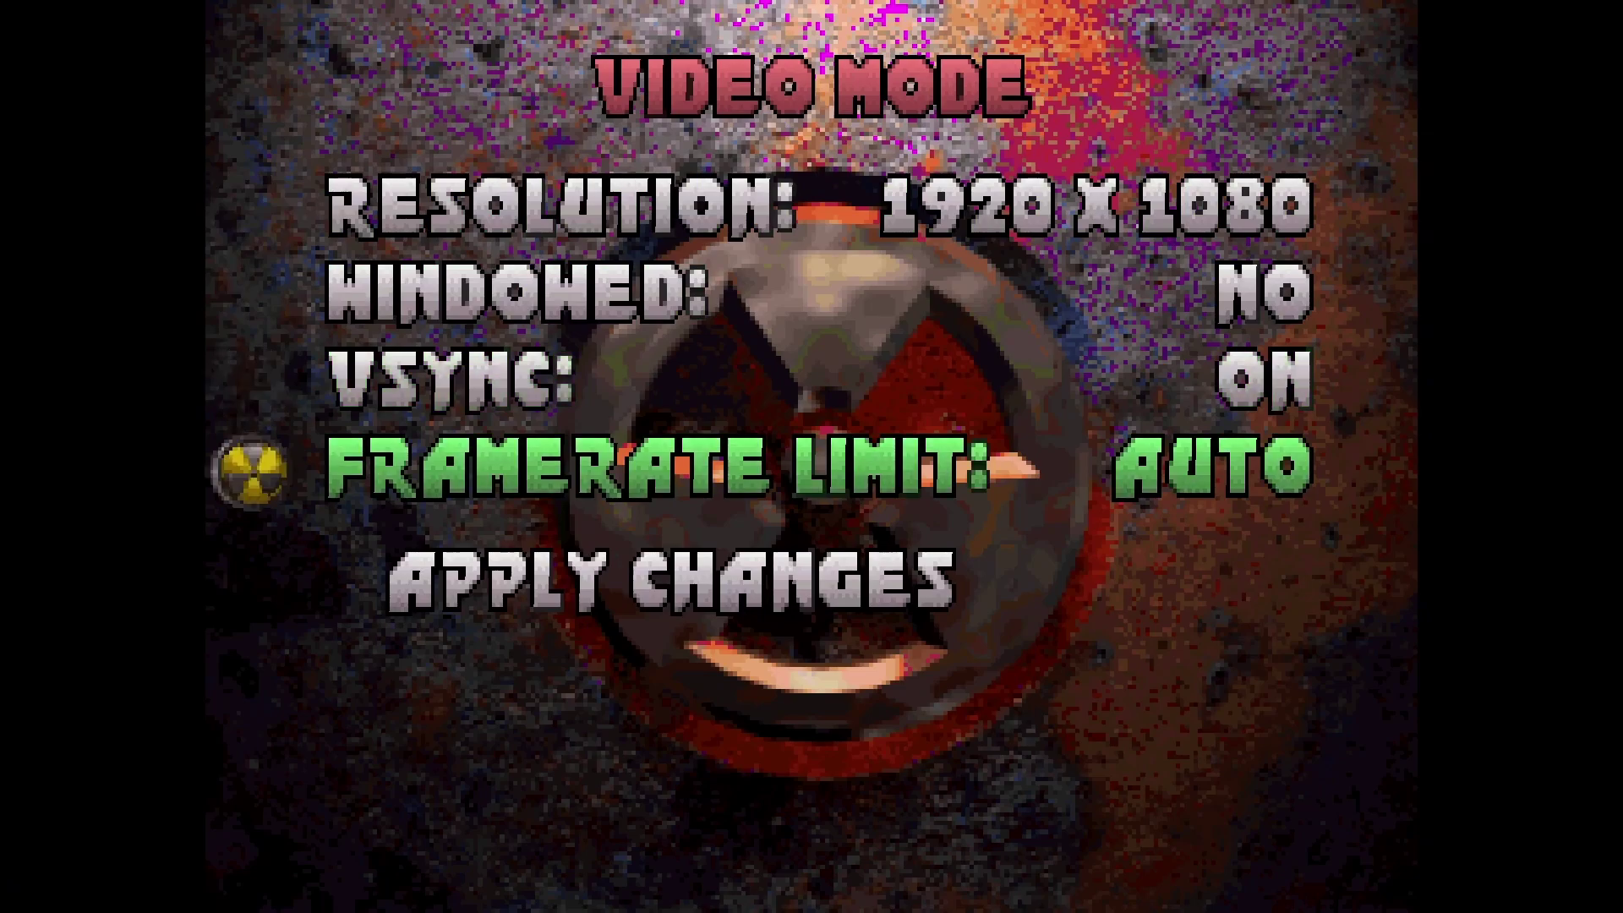
# - Back out to the Duke Nukem 64 main menu and quit the game
pyautogui.press('Down')
pyautogui.press('Down')
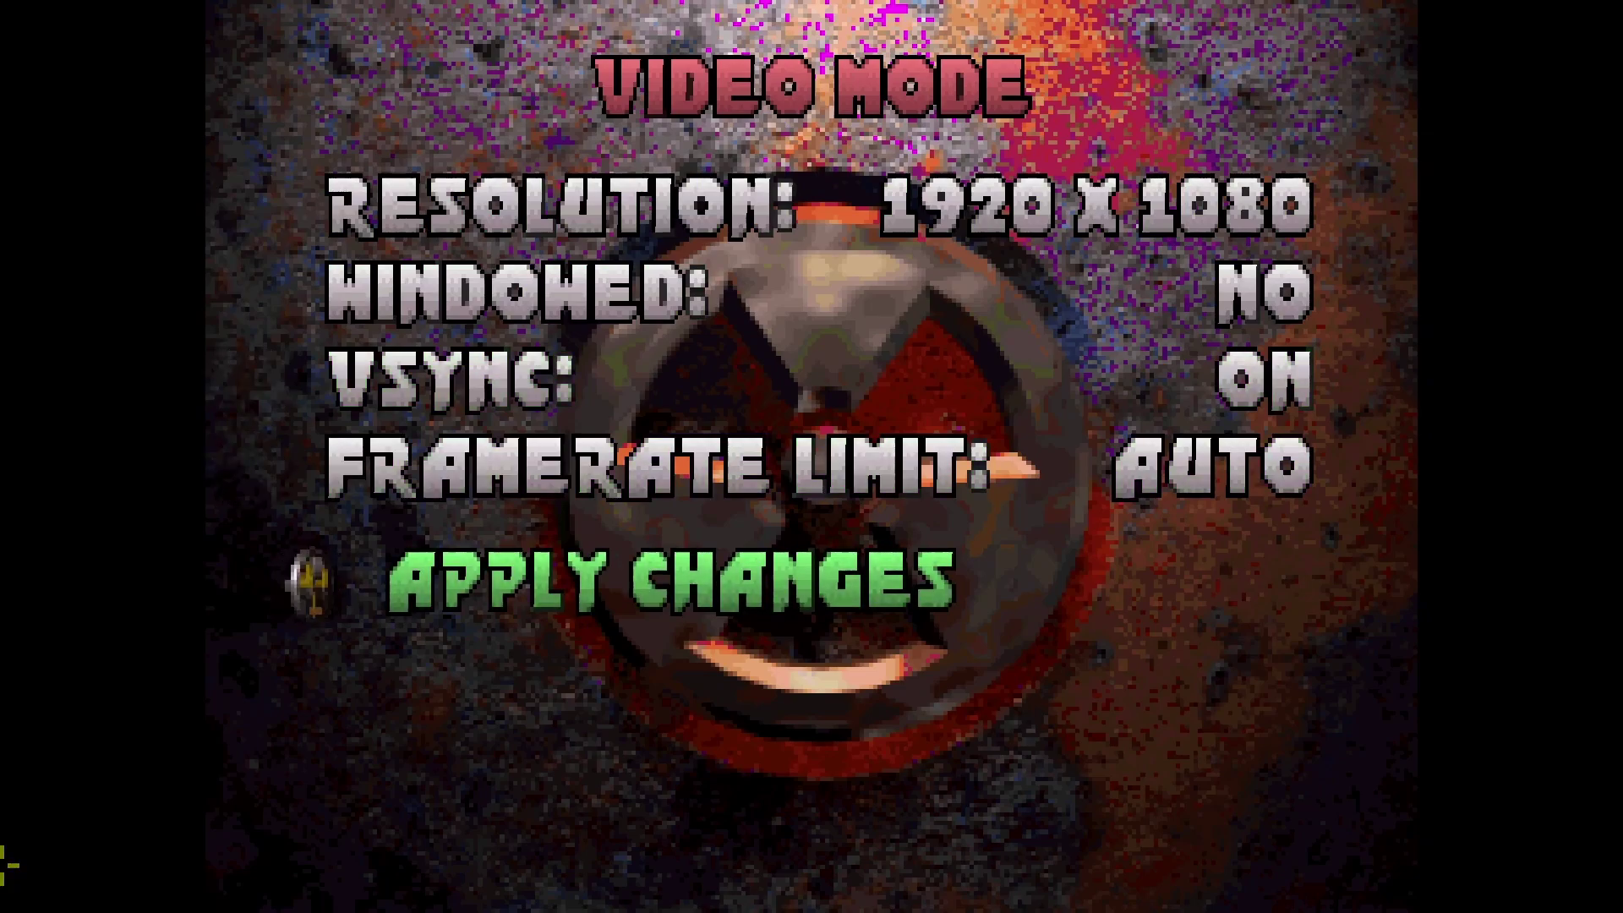
pyautogui.press('Escape')
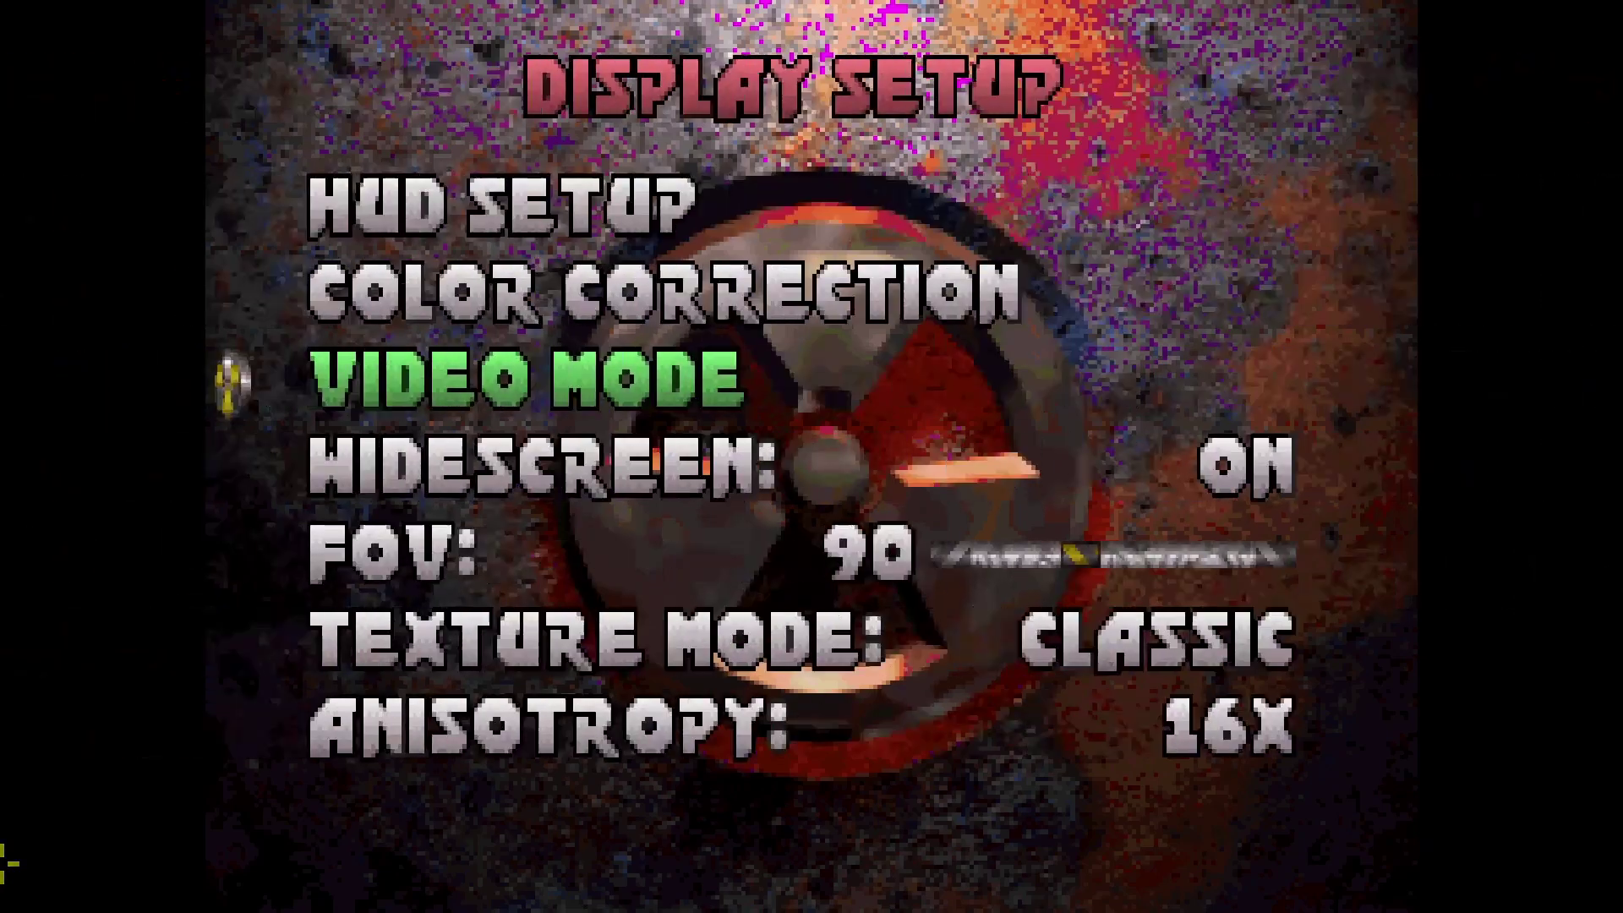
pyautogui.press('Escape')
pyautogui.press('Escape')
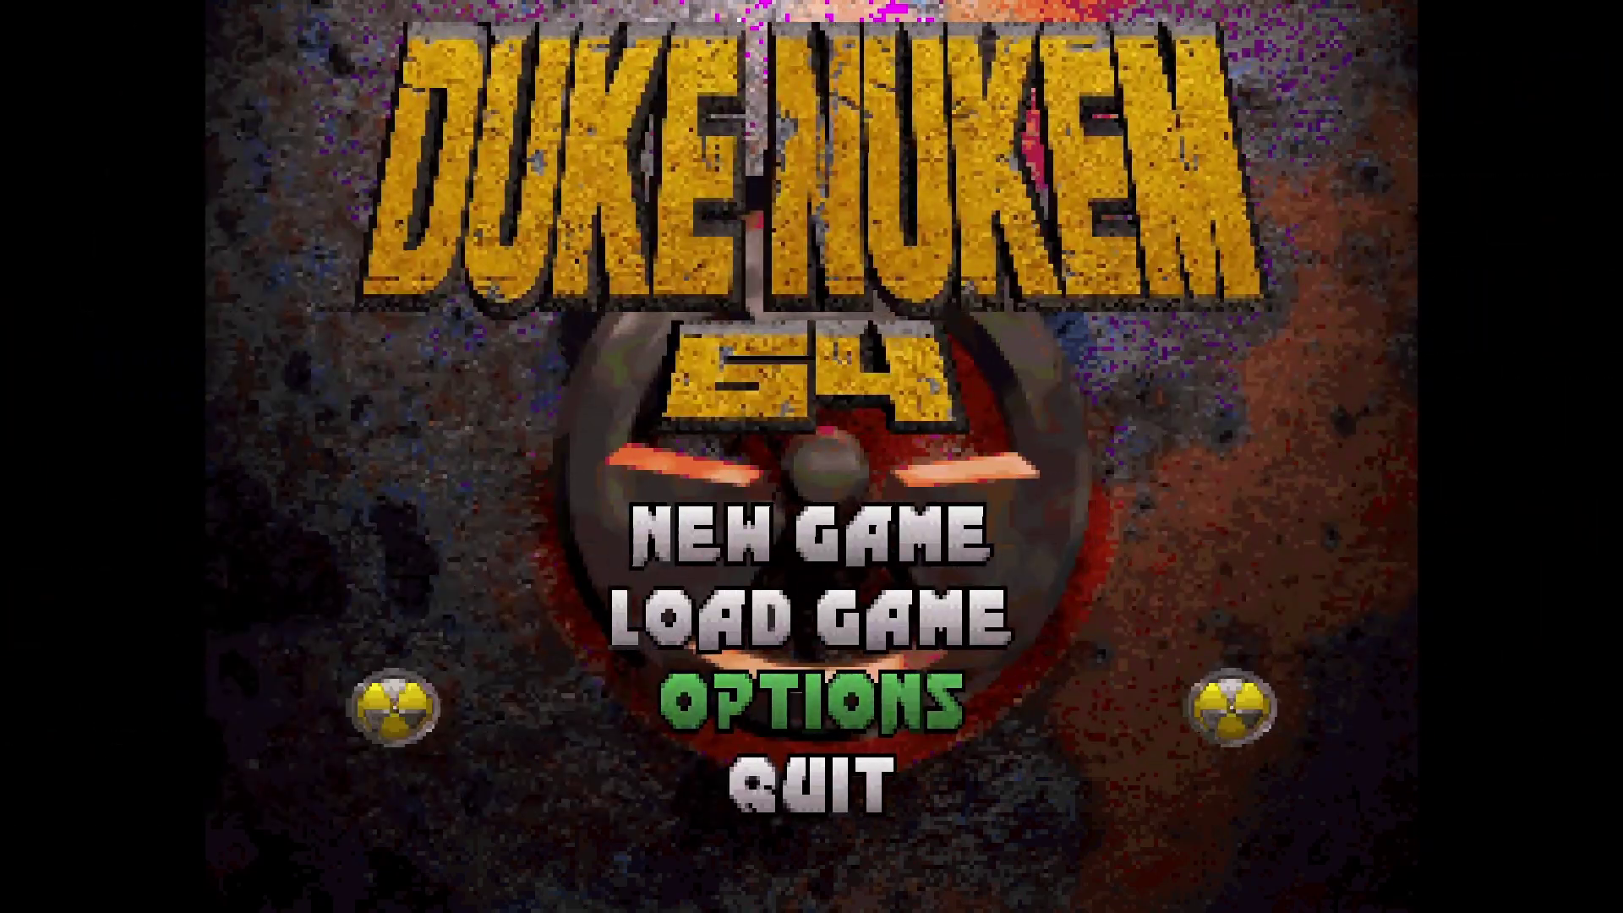
pyautogui.press('Up')
pyautogui.press('Return')
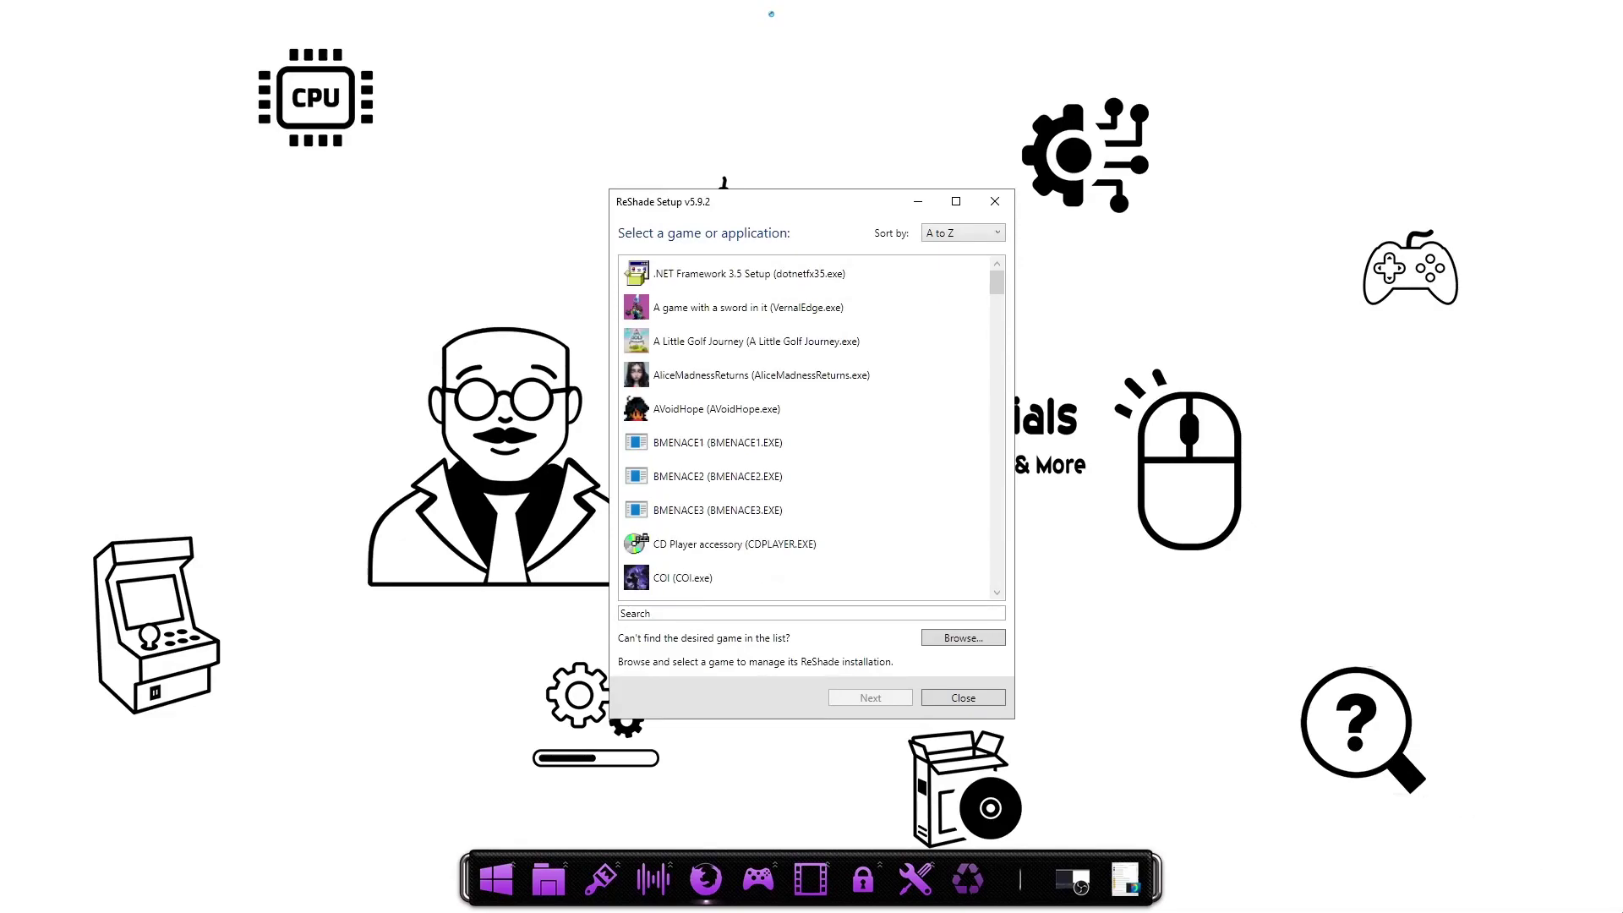
# - Target rednukem.exe in C:\Program Files\Rednukem win64 with the OpenGL rendering API
pyautogui.click(945, 635)
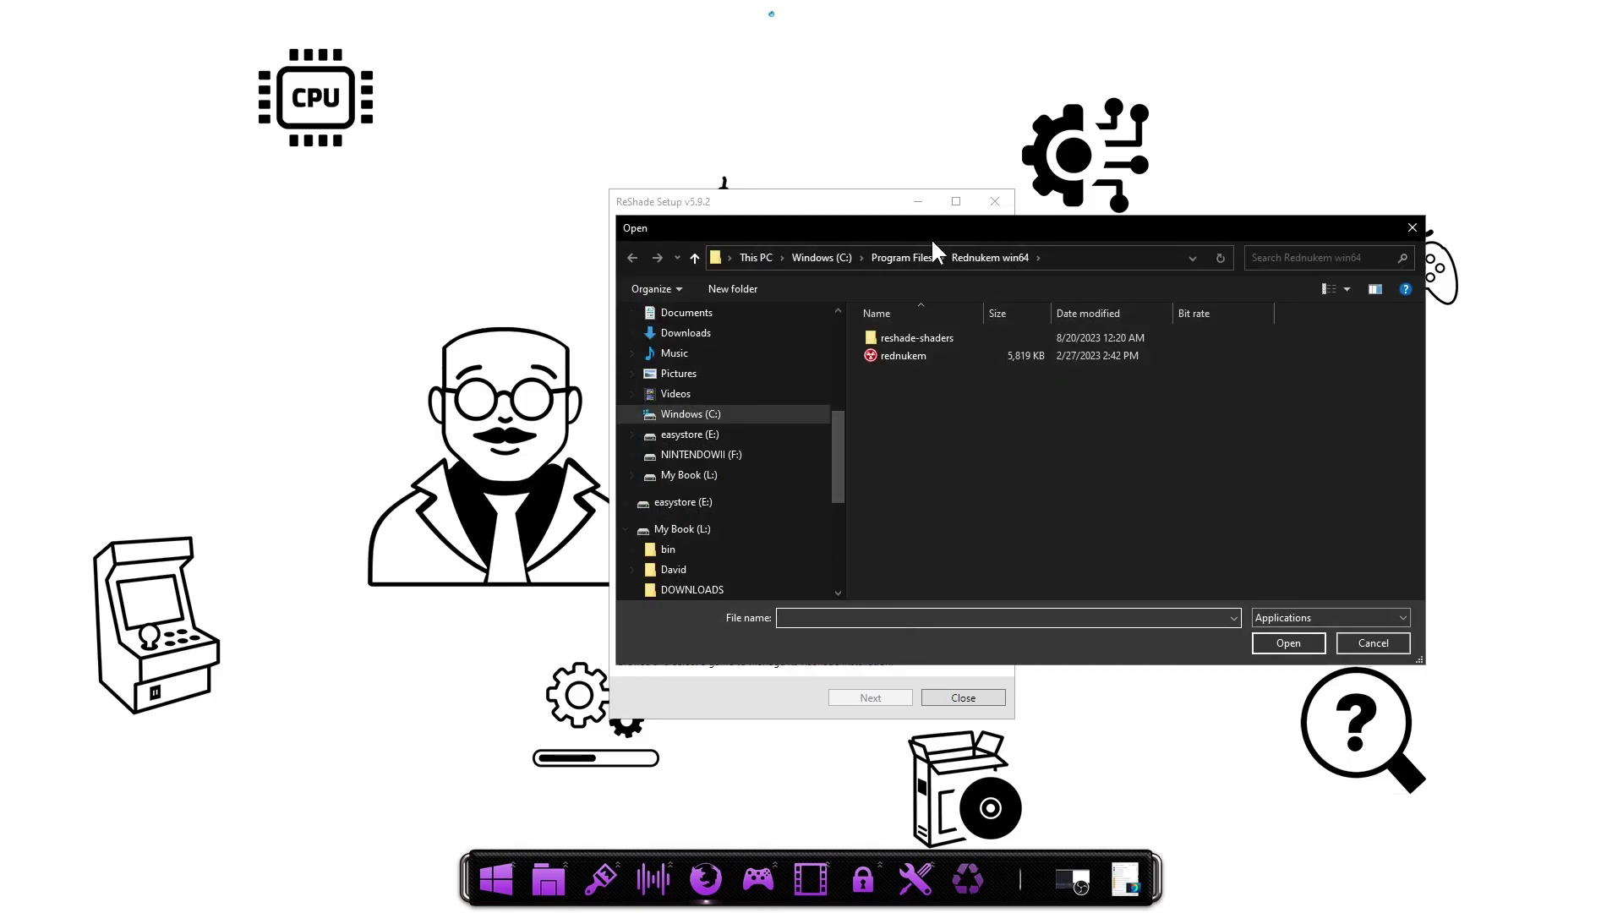
pyautogui.click(903, 356)
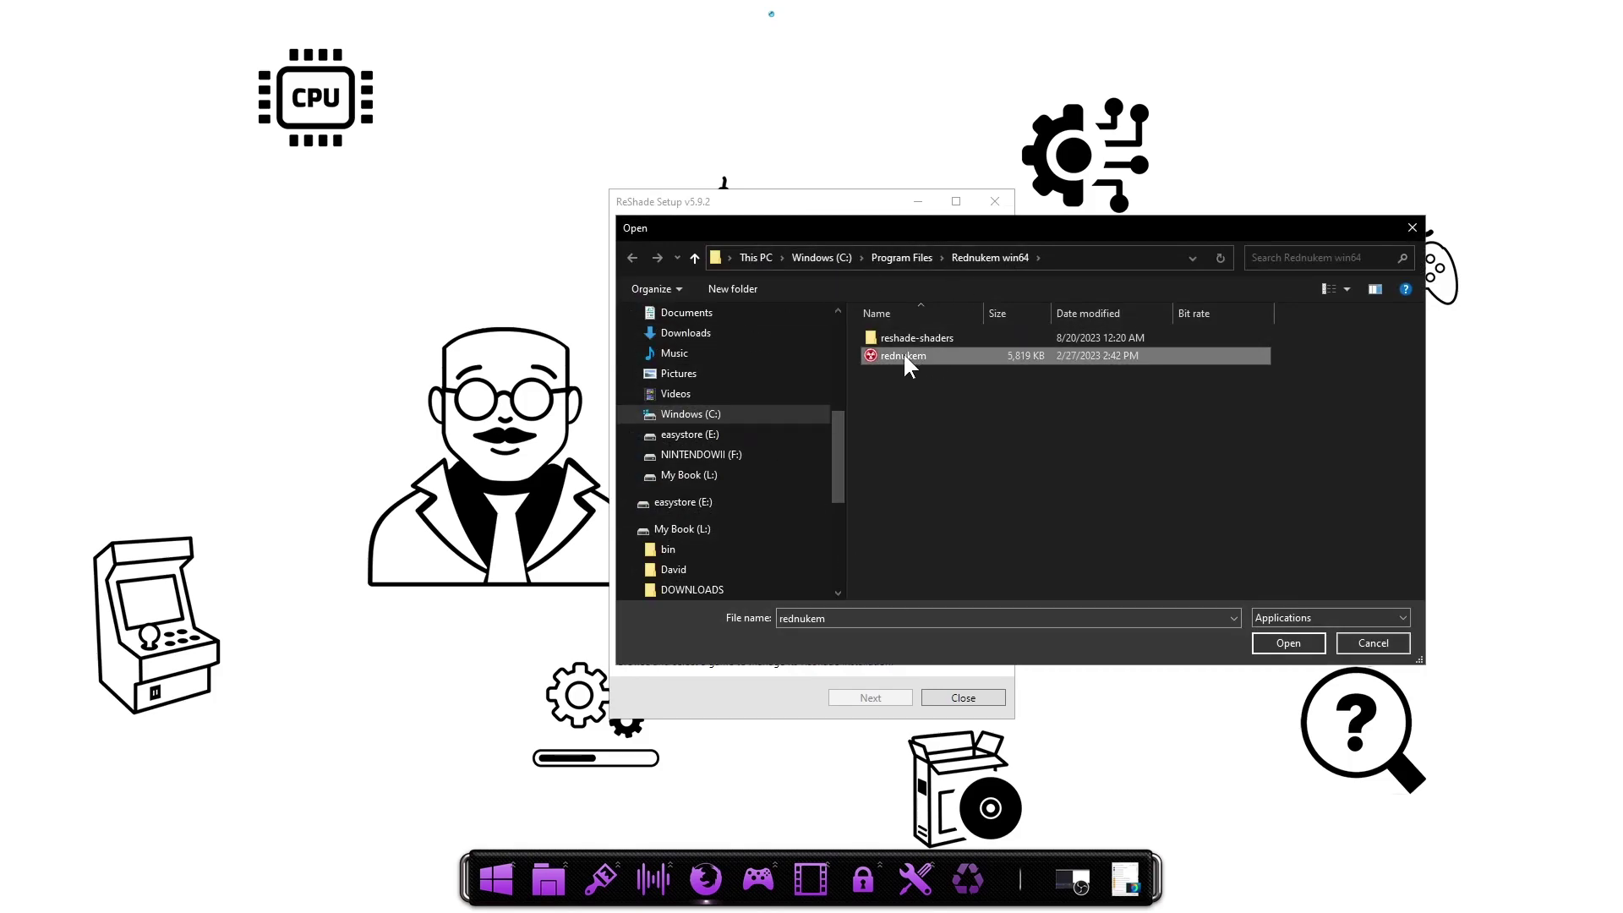
pyautogui.click(1287, 642)
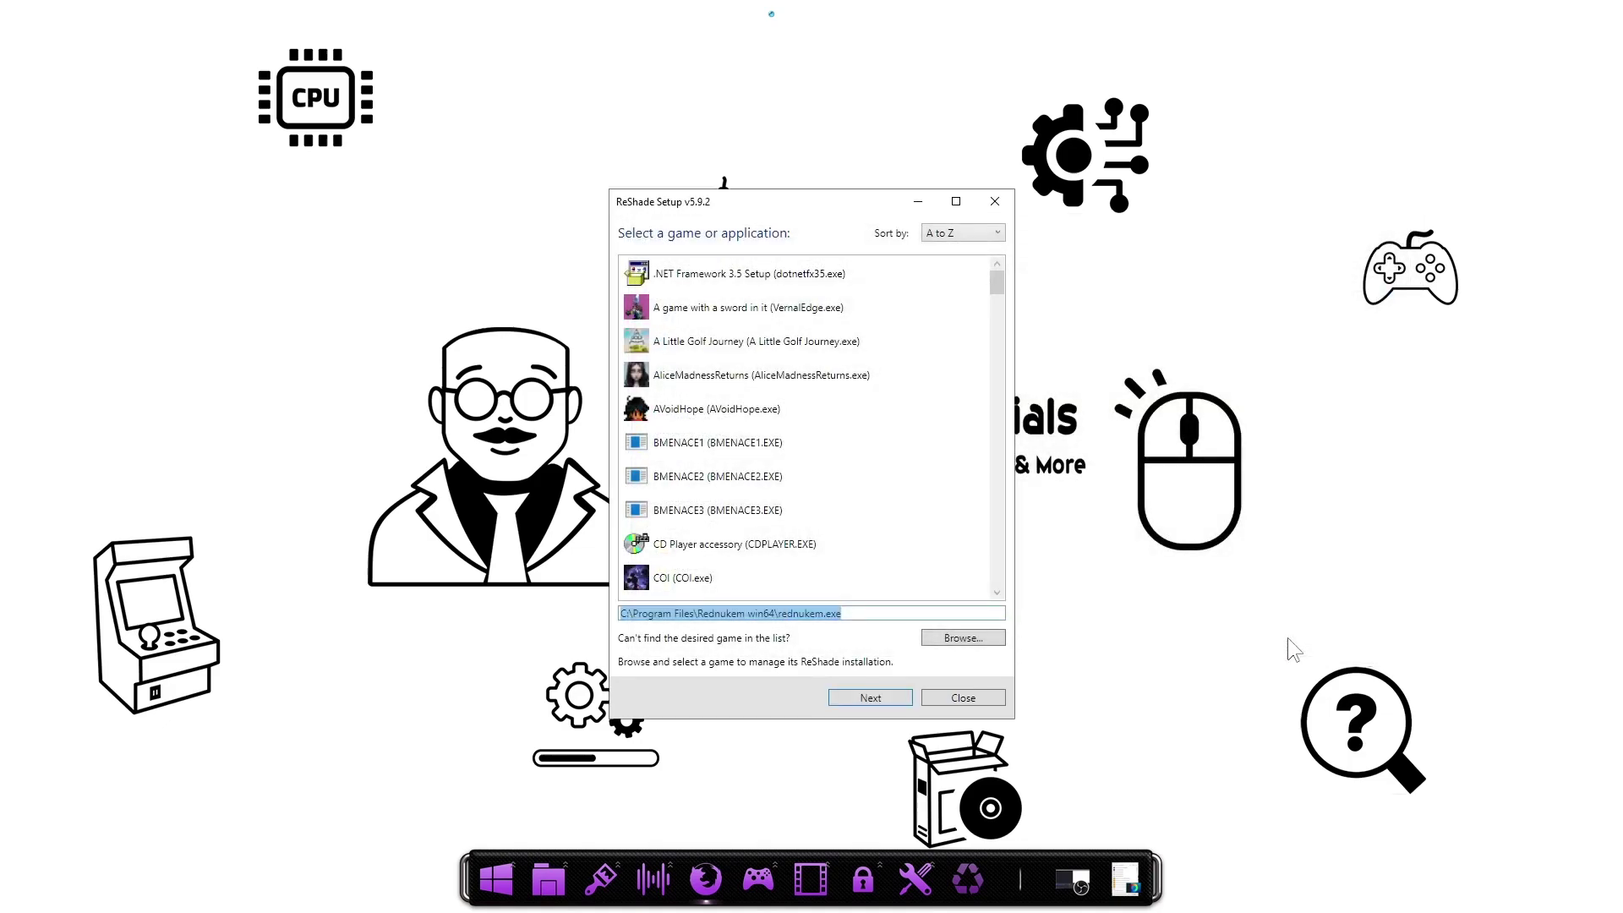
pyautogui.click(878, 700)
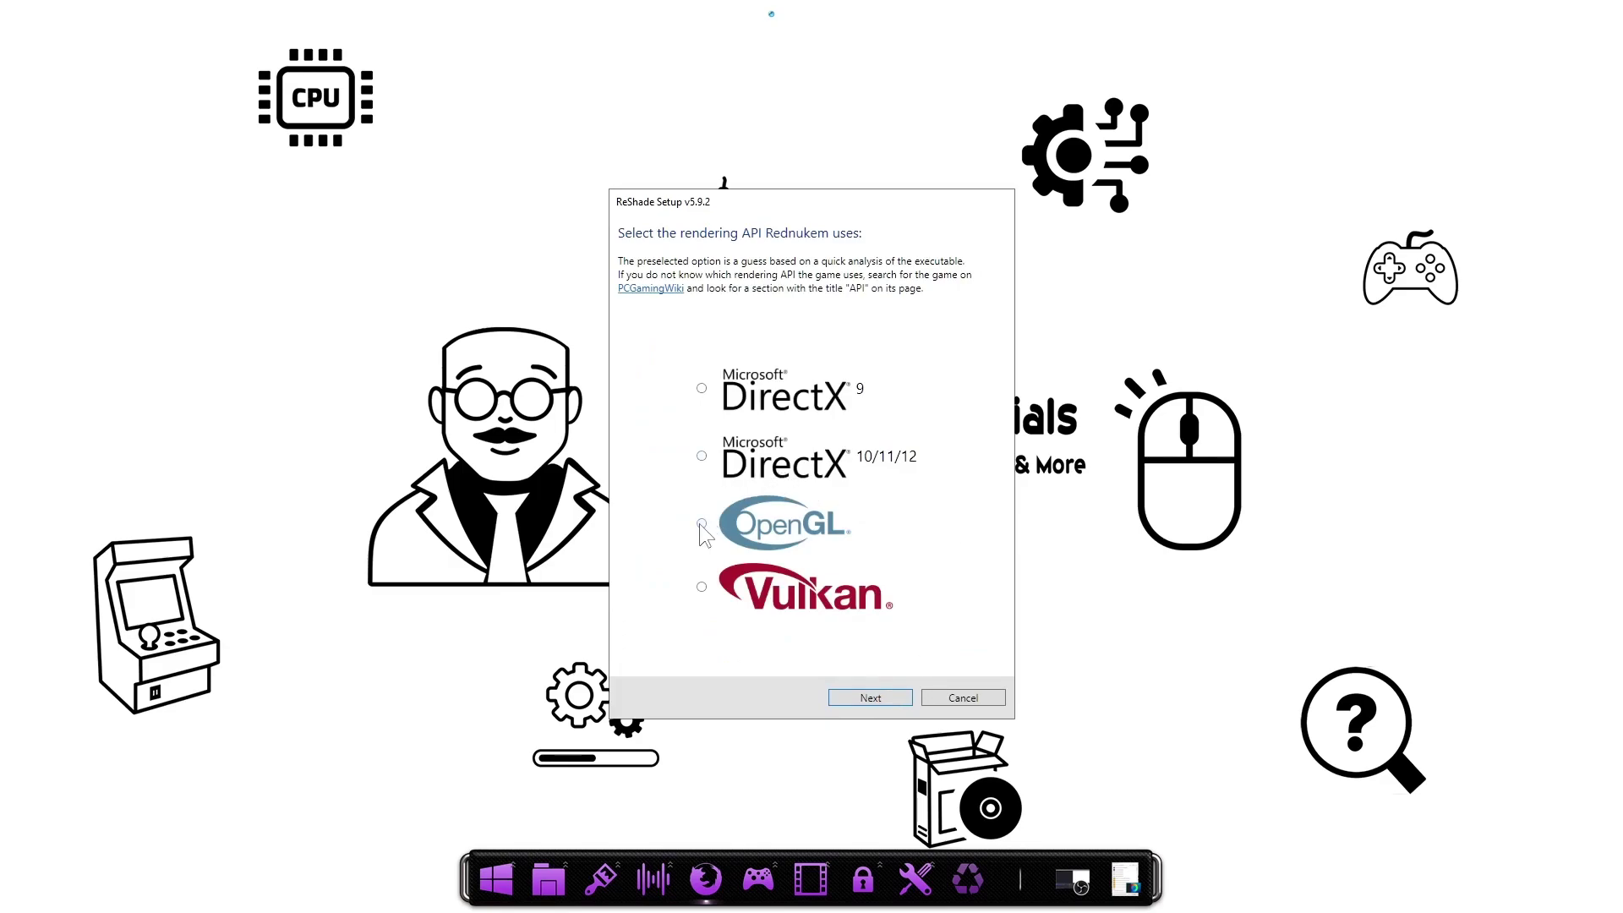
pyautogui.click(702, 524)
pyautogui.click(864, 697)
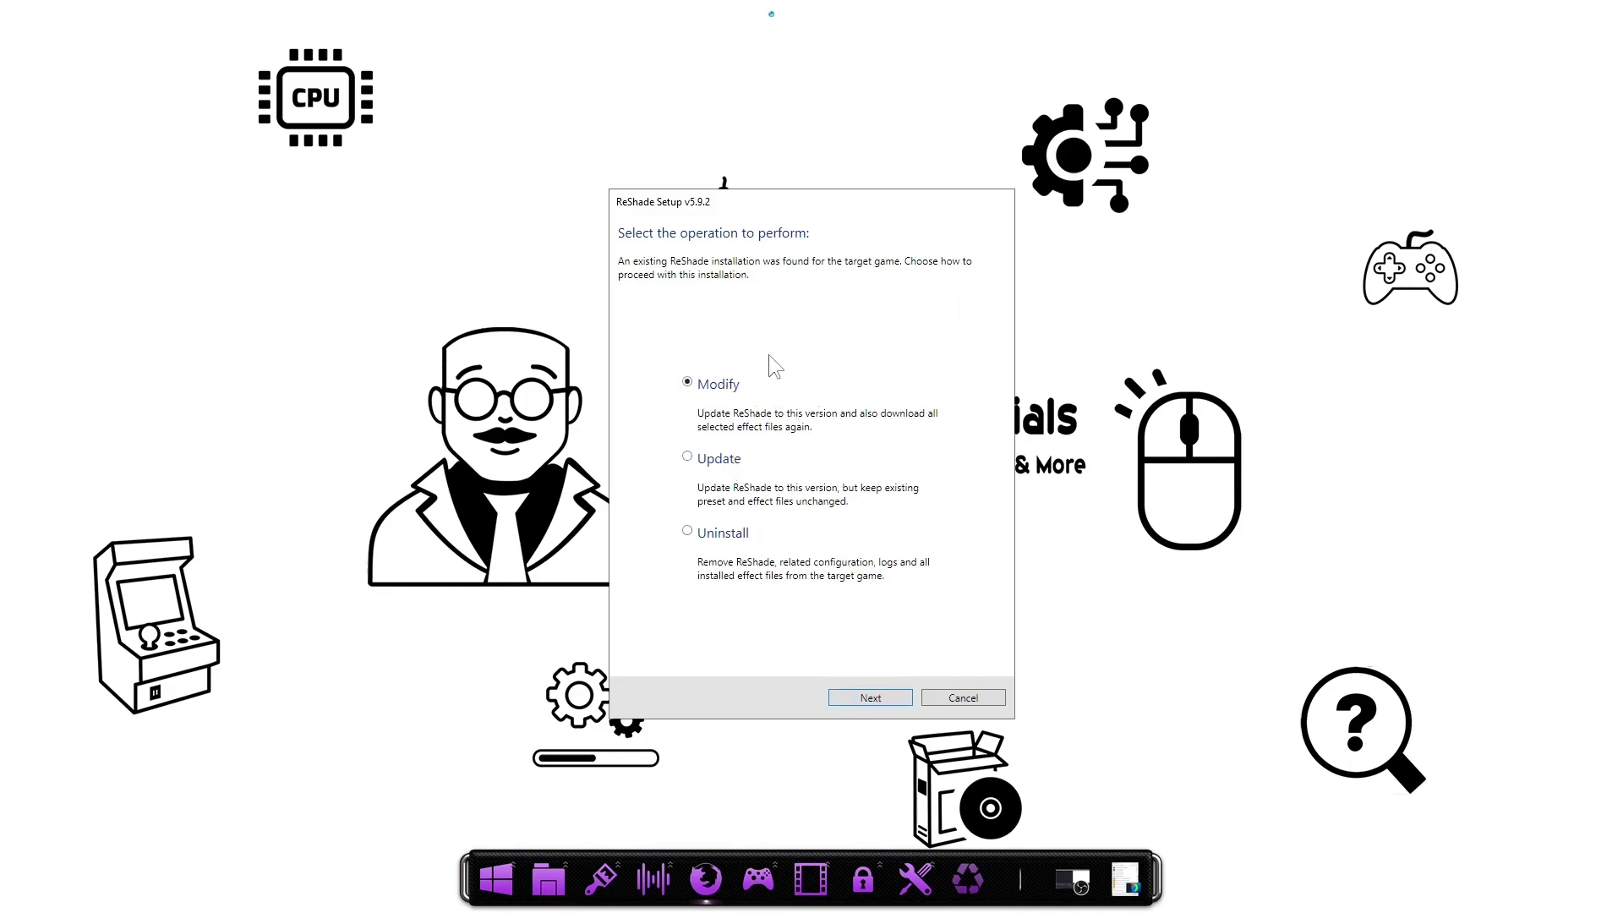
# - Skip the preset and select the Legacy effects package for download
pyautogui.click(872, 698)
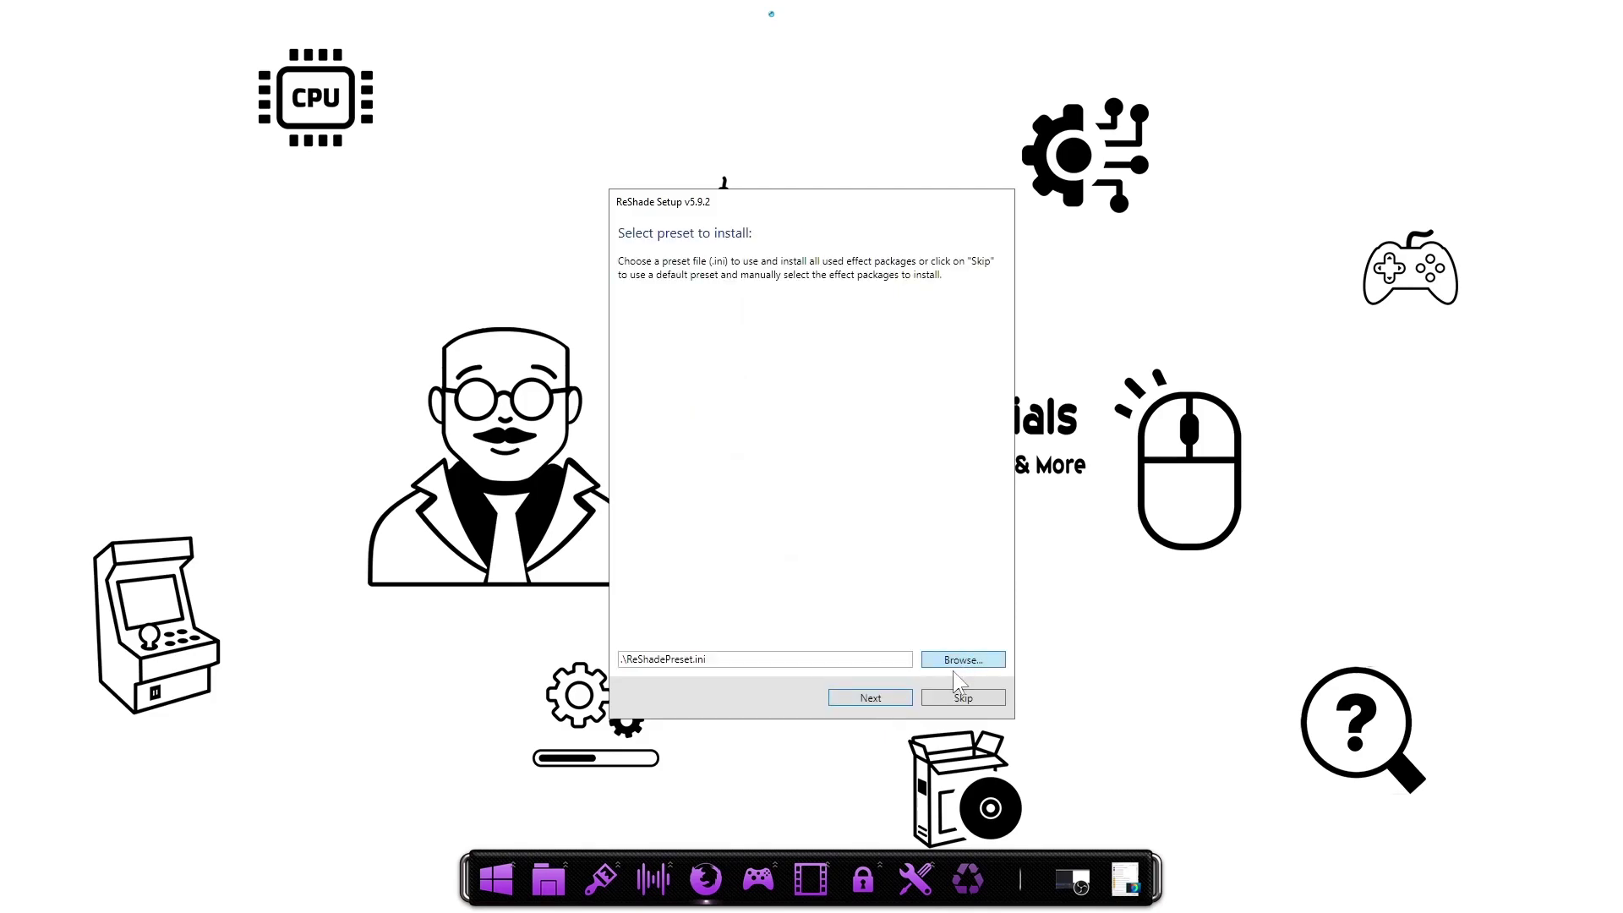
pyautogui.click(887, 696)
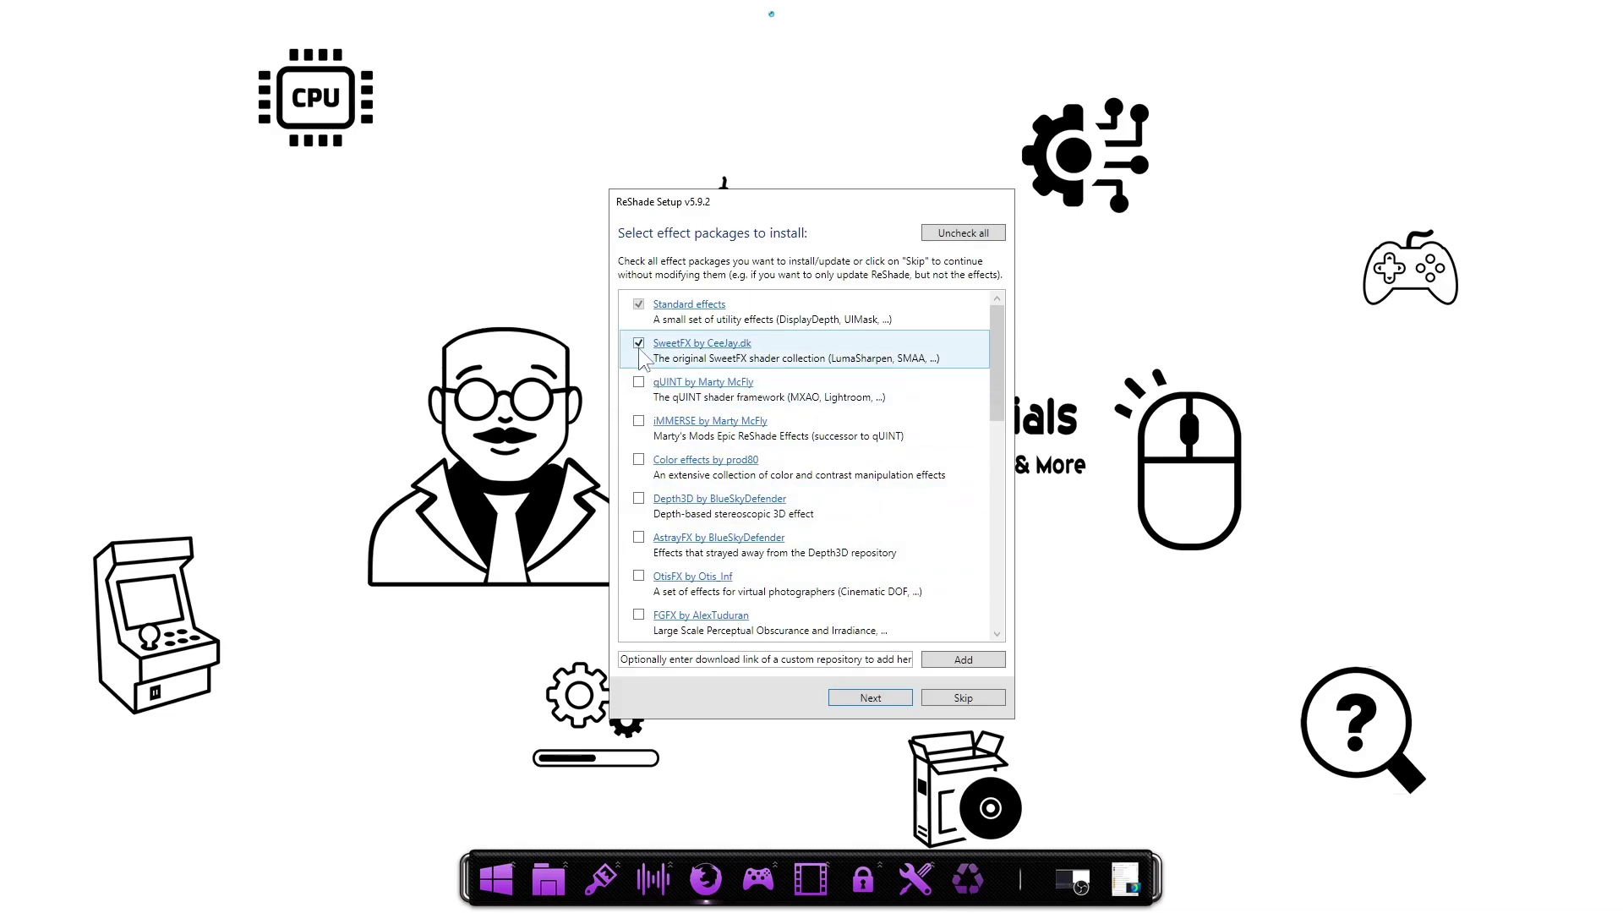
pyautogui.moveTo(1001, 379); pyautogui.dragTo(991, 605)
pyautogui.click(663, 595)
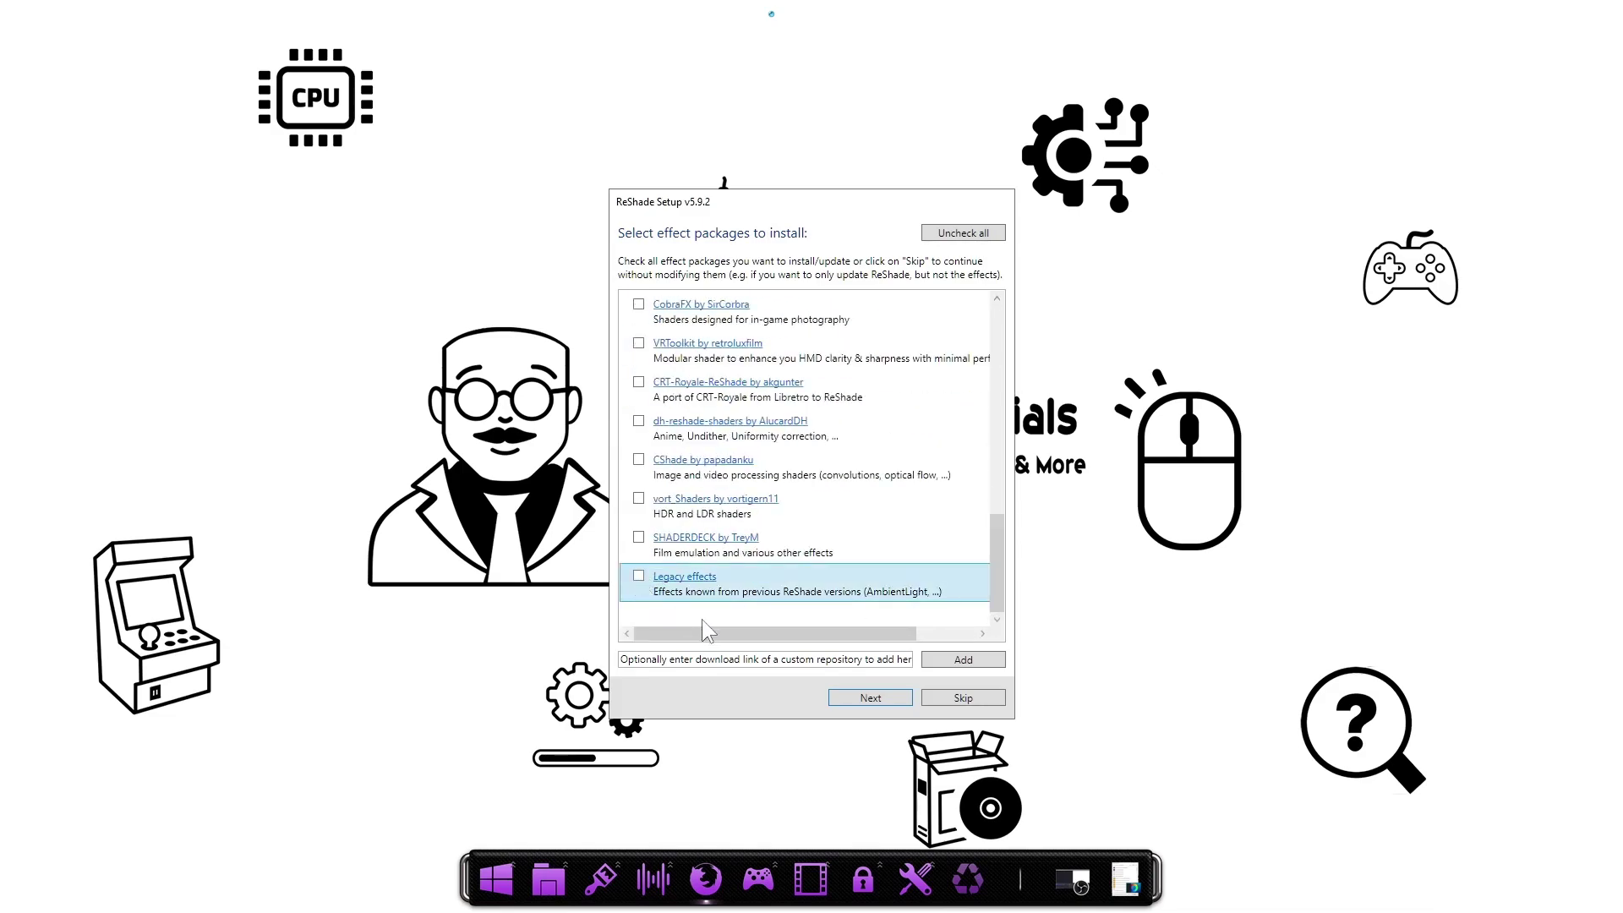
pyautogui.click(638, 577)
pyautogui.click(870, 698)
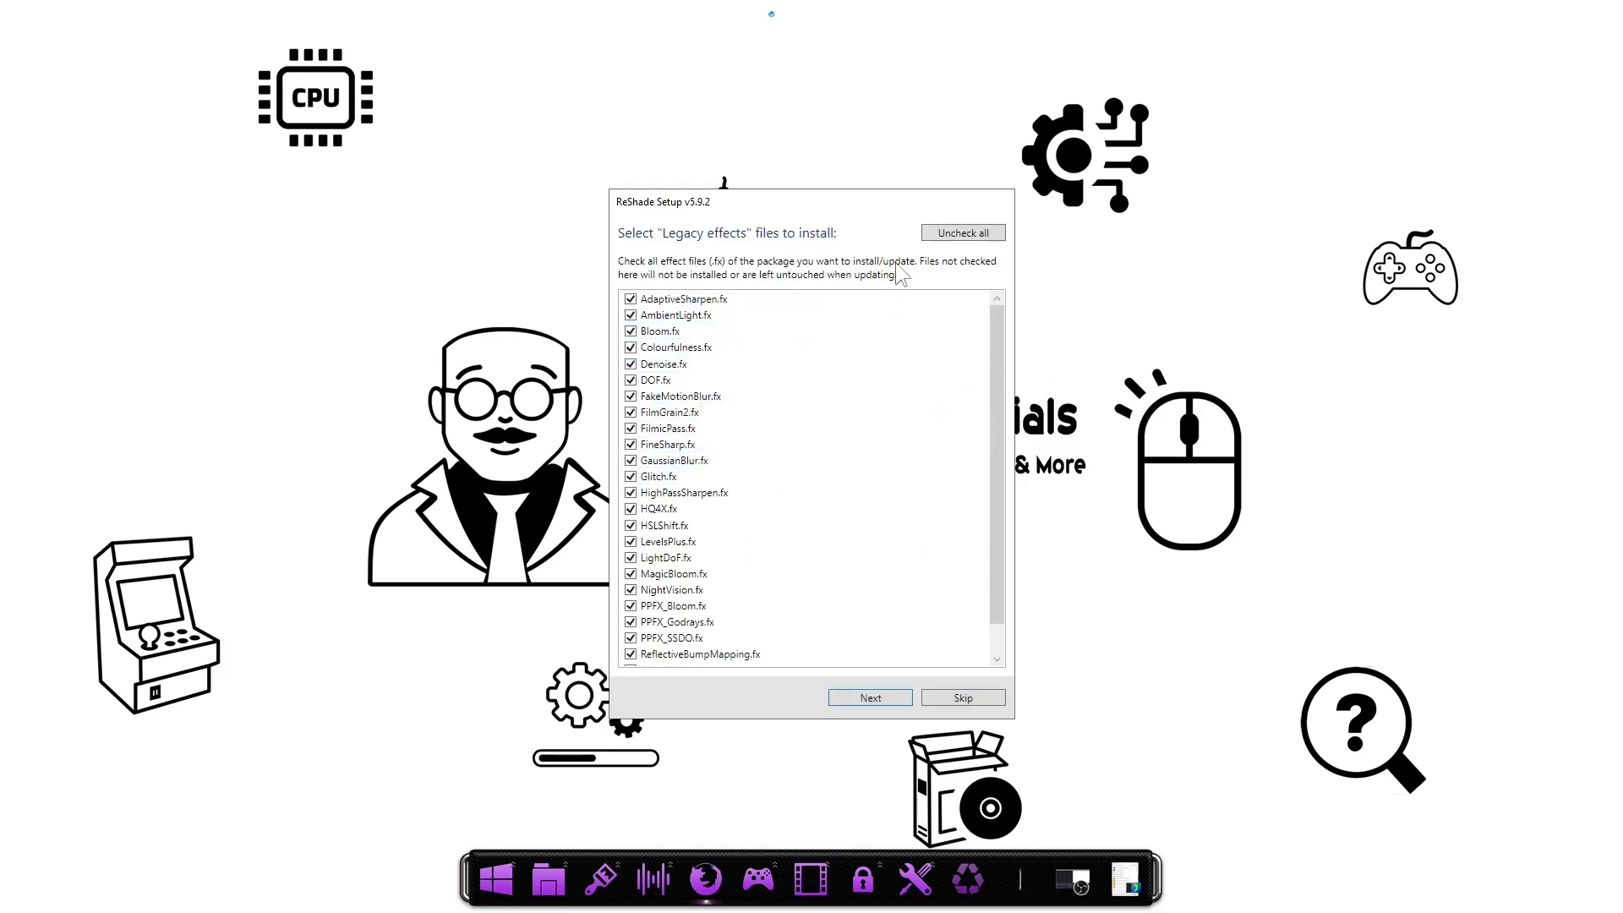
# - Install only HQ4X.fx from the Legacy effects and close the installer
pyautogui.click(950, 232)
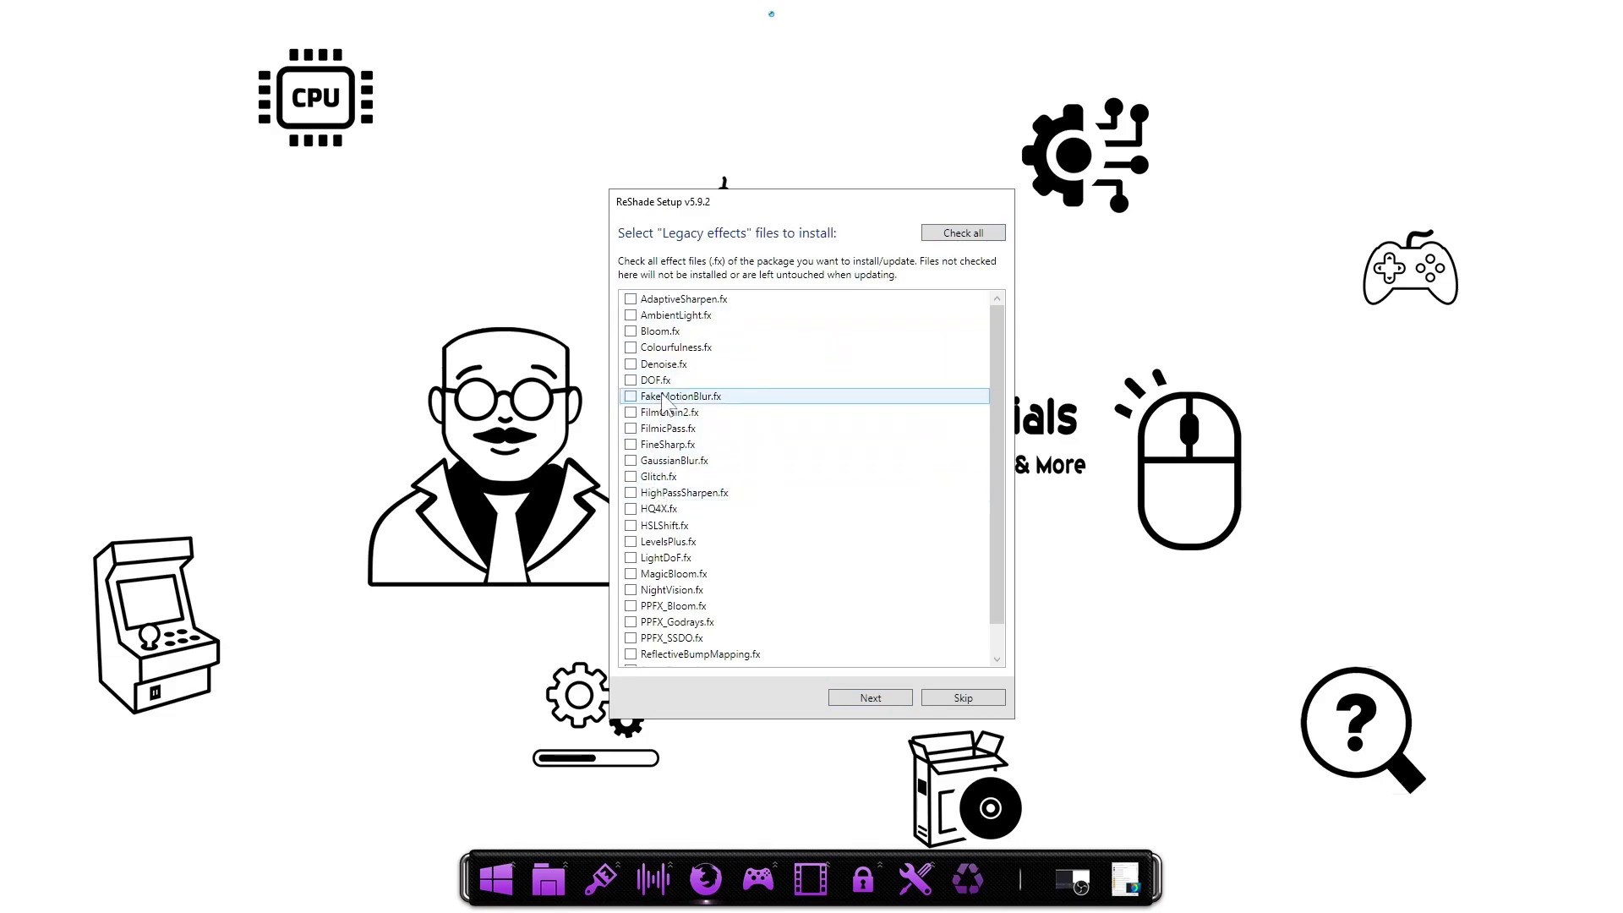
pyautogui.click(631, 510)
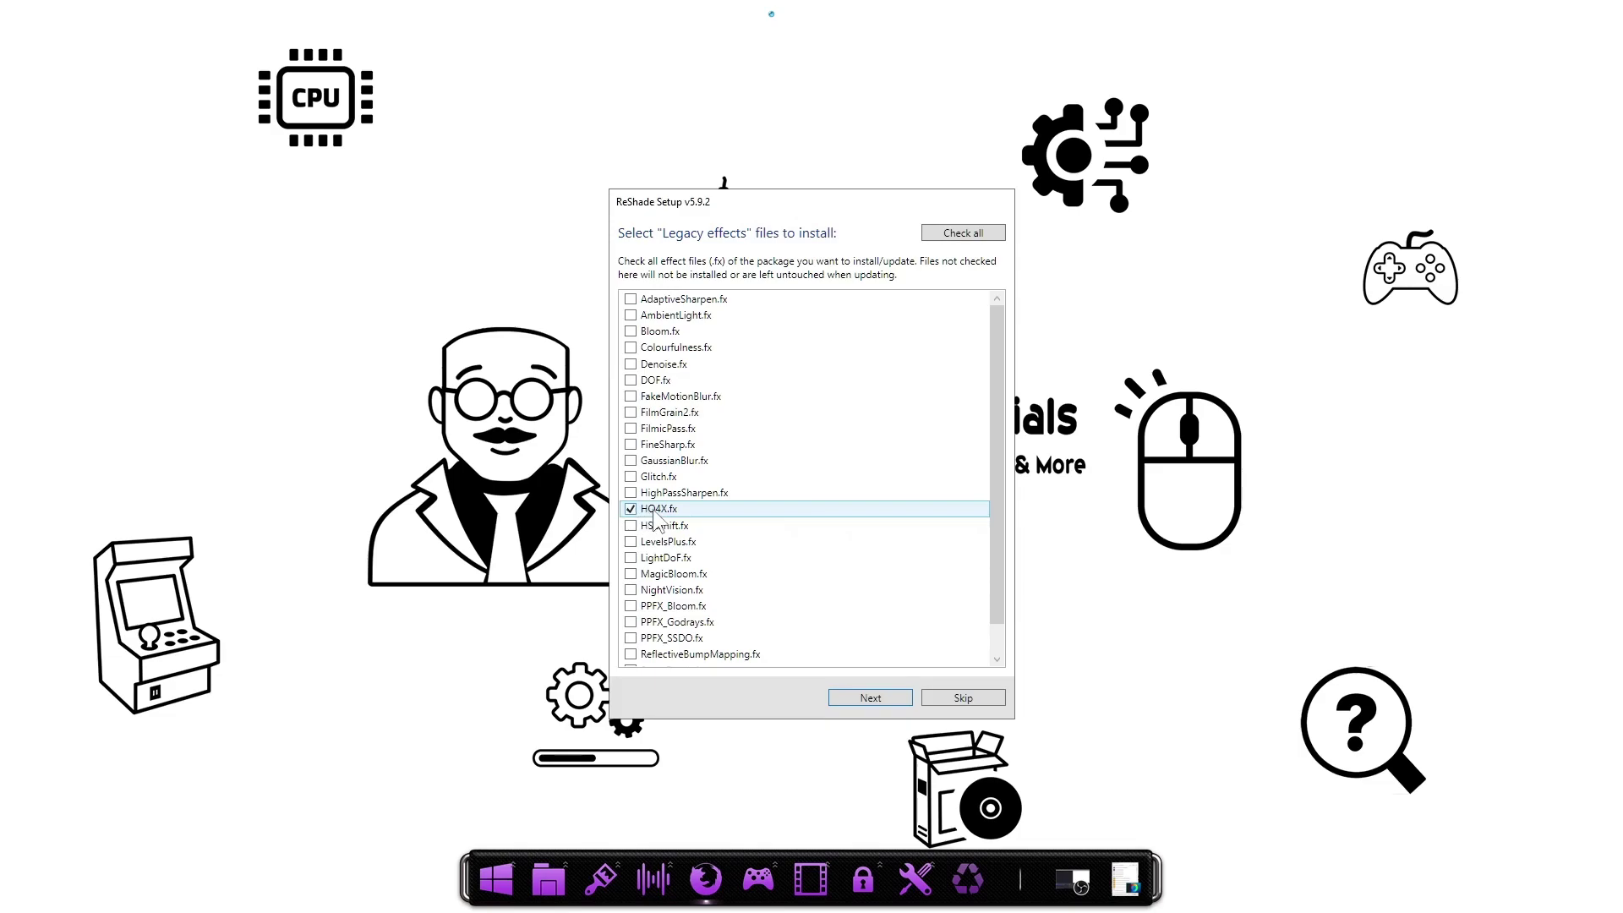
pyautogui.moveTo(998, 525); pyautogui.dragTo(998, 573)
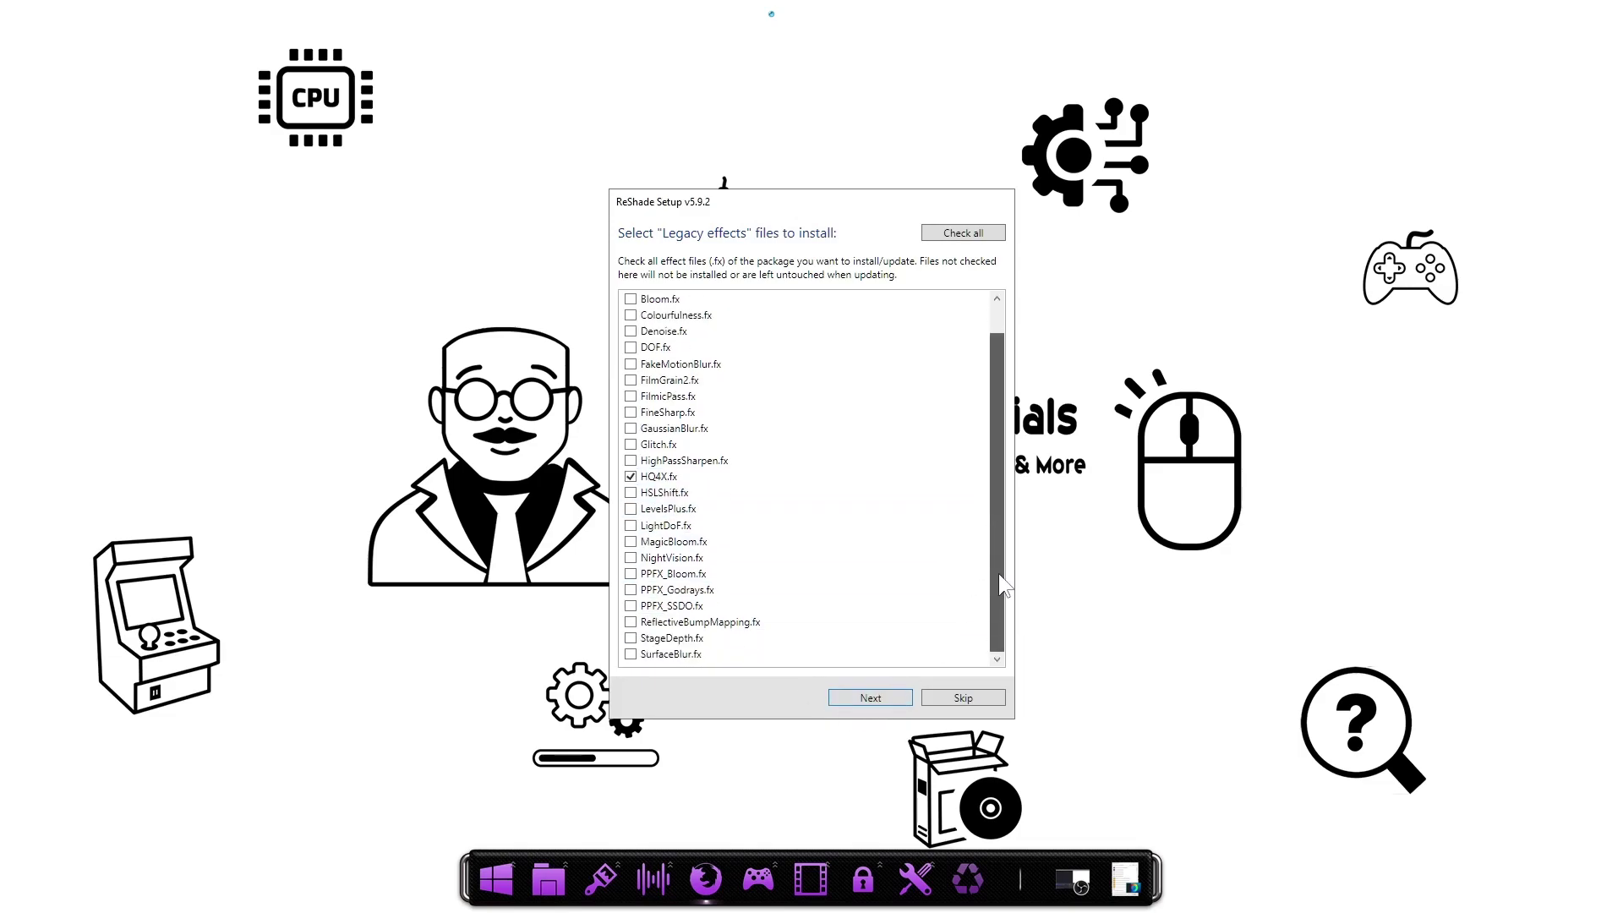
pyautogui.click(869, 696)
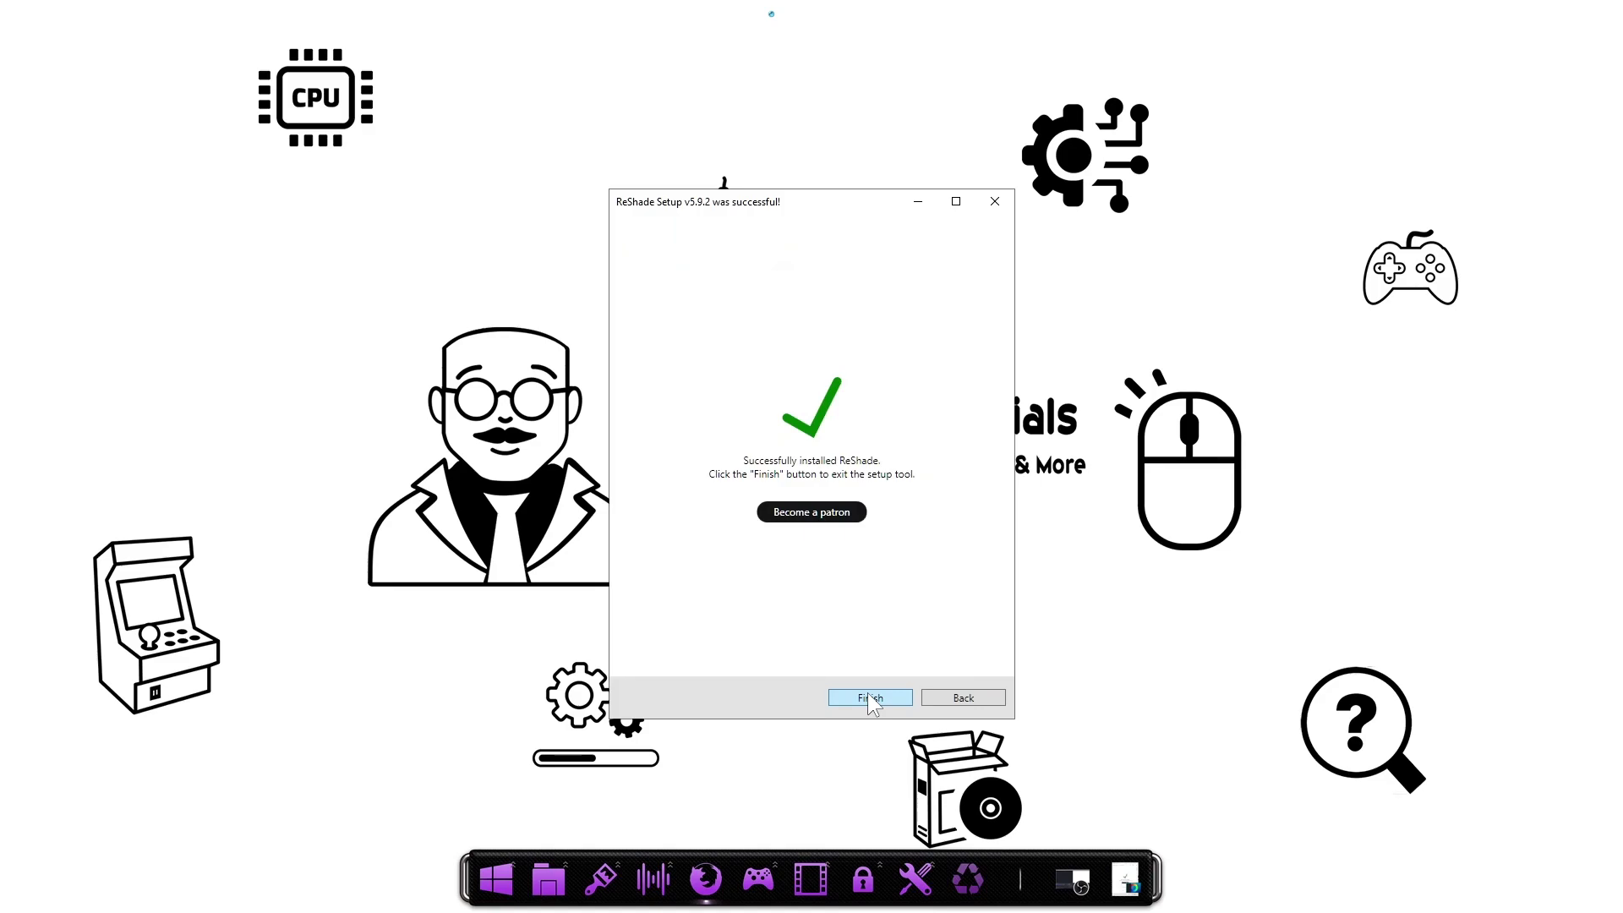
pyautogui.click(881, 695)
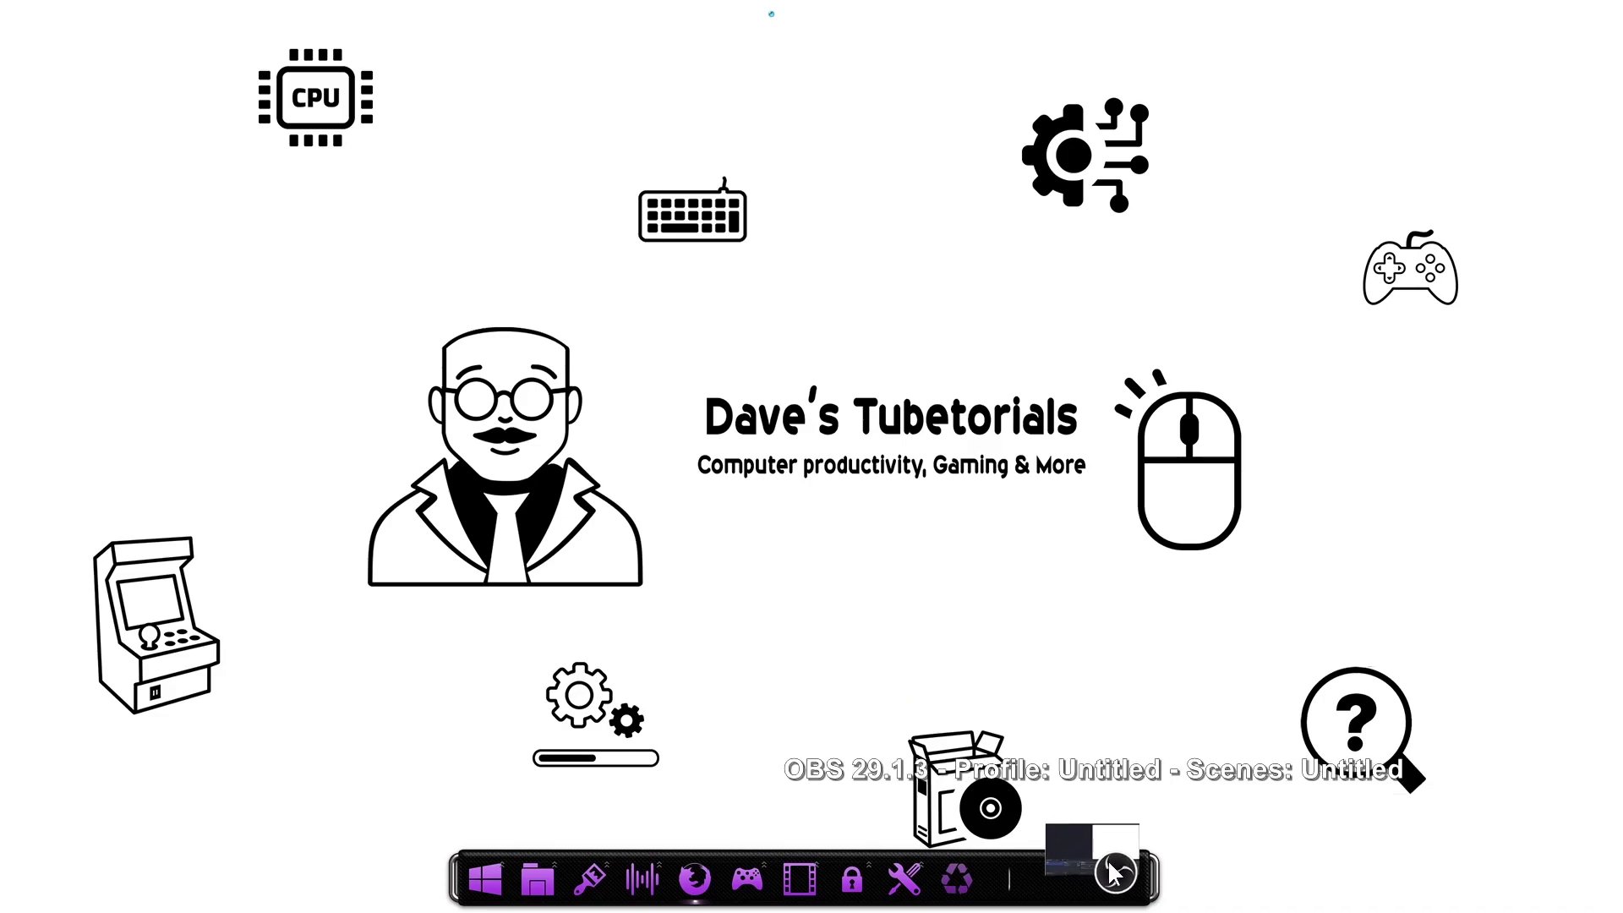
# - Launch Rednukem from the taskbar to reach the Duke Nukem 64 title menu with ReShade
pyautogui.moveTo(1113, 871)
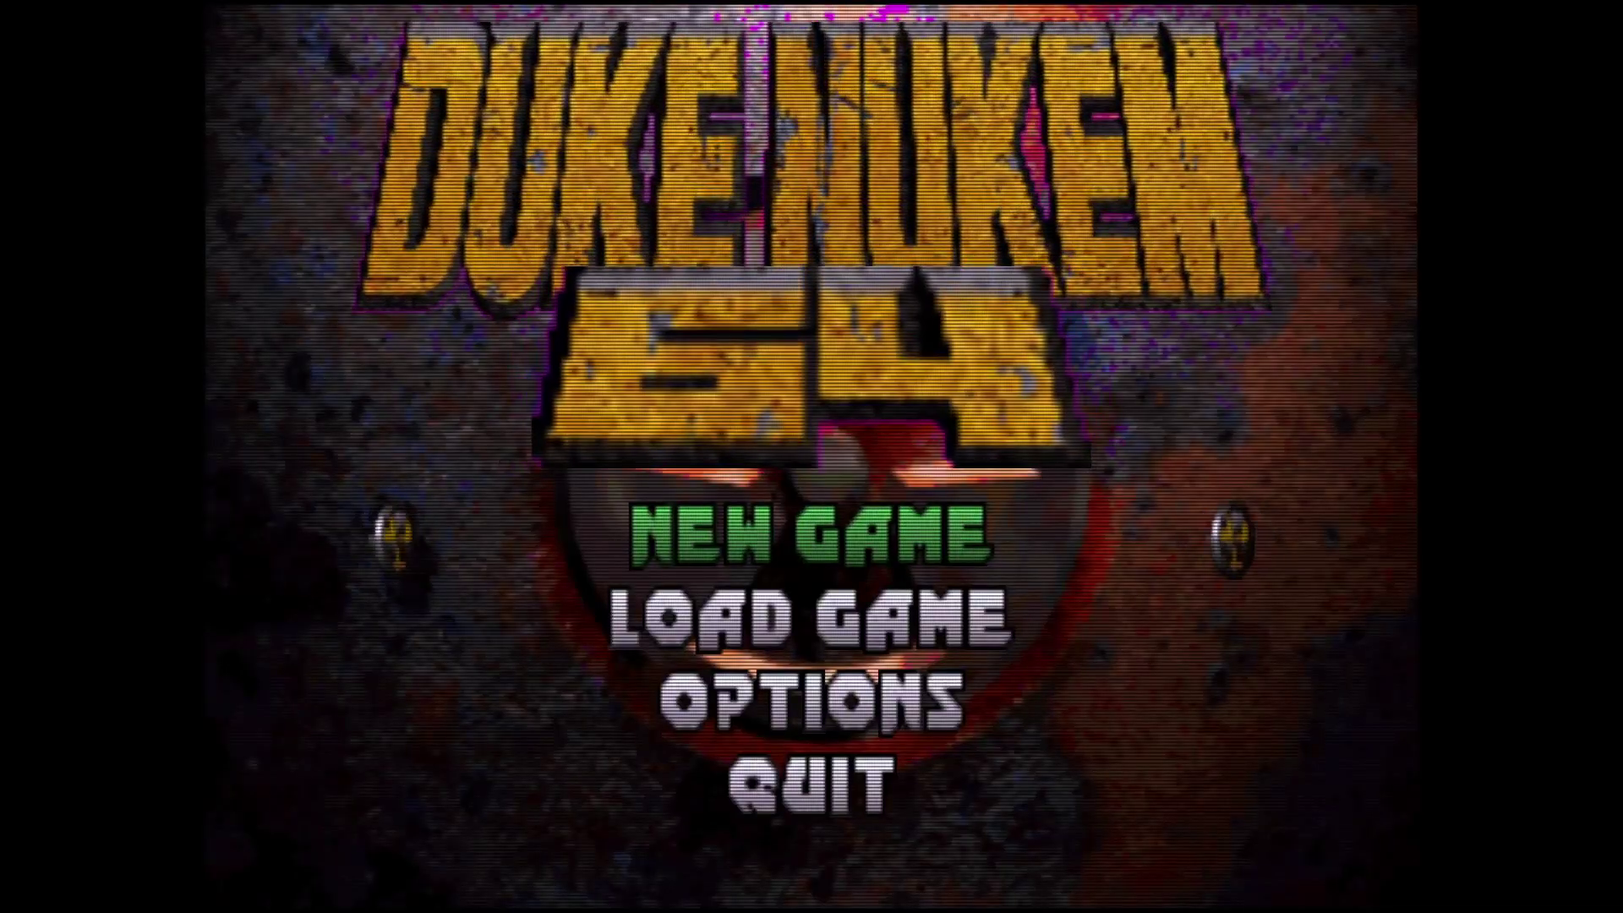
# - Enable HQ4X in the ReShade overlay, disable Performance Mode, and narrow the window beside the game
pyautogui.press('Home')
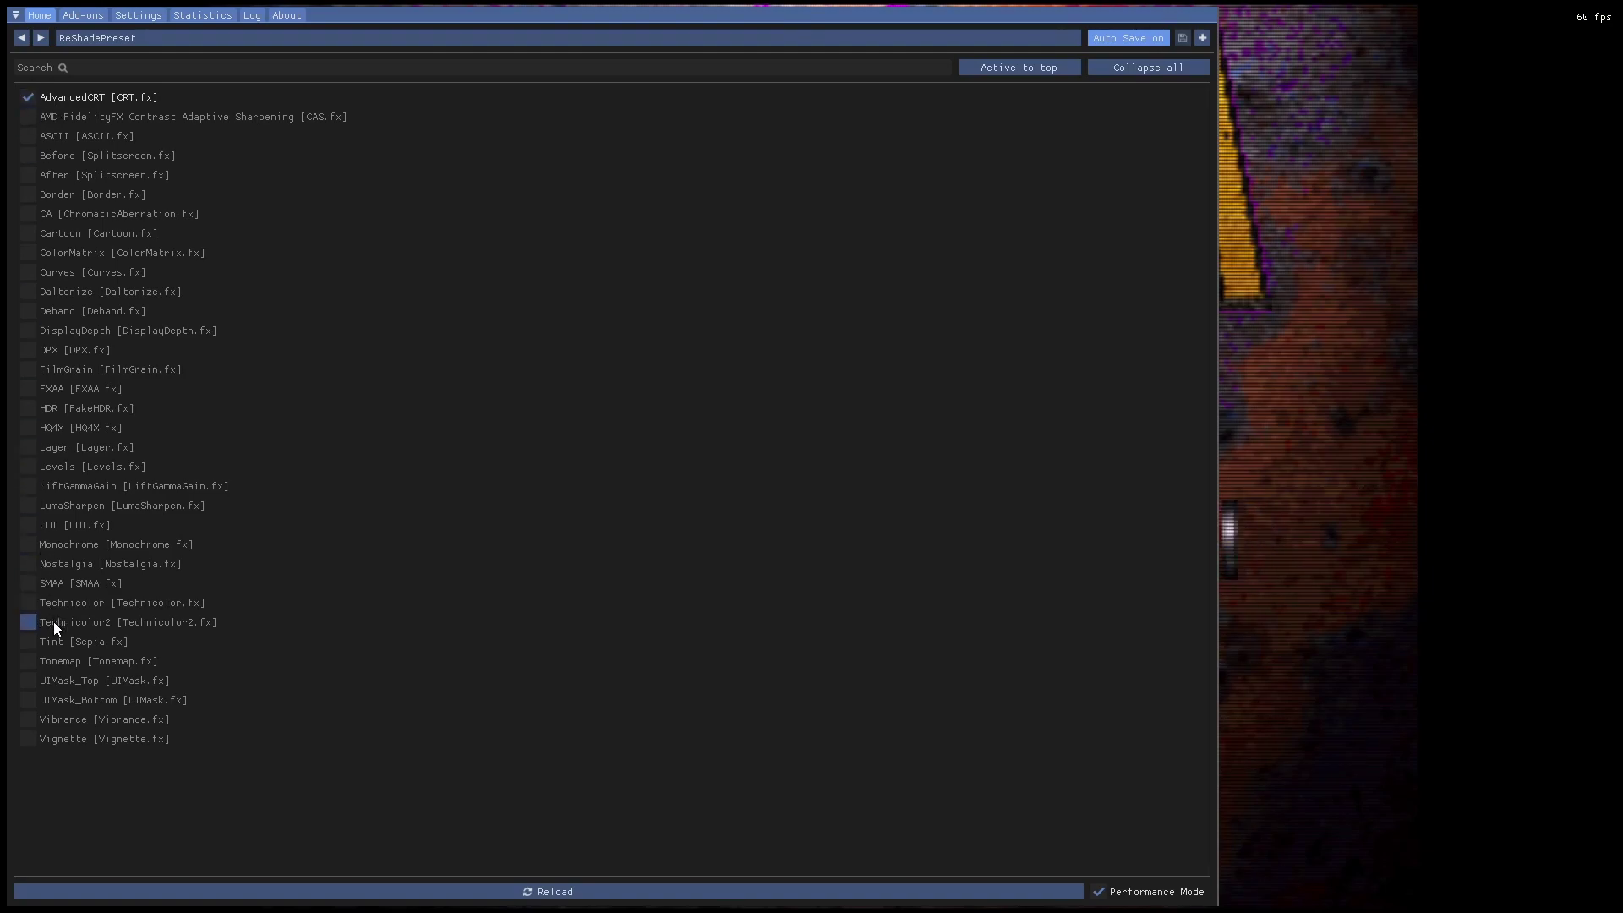
pyautogui.click(28, 429)
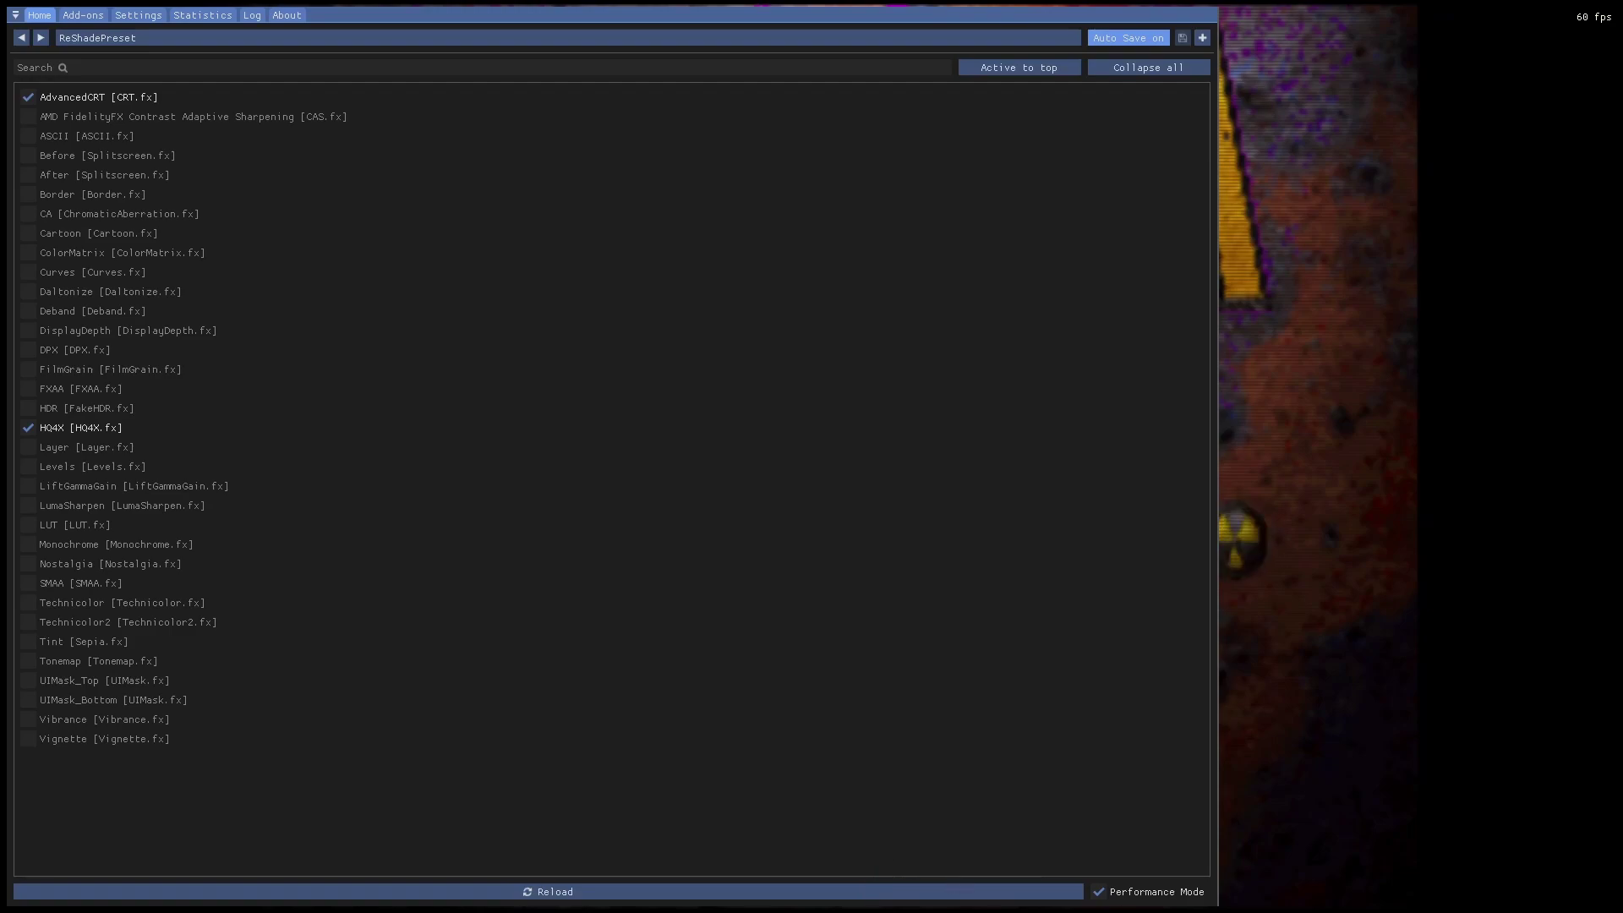
pyautogui.click(1099, 893)
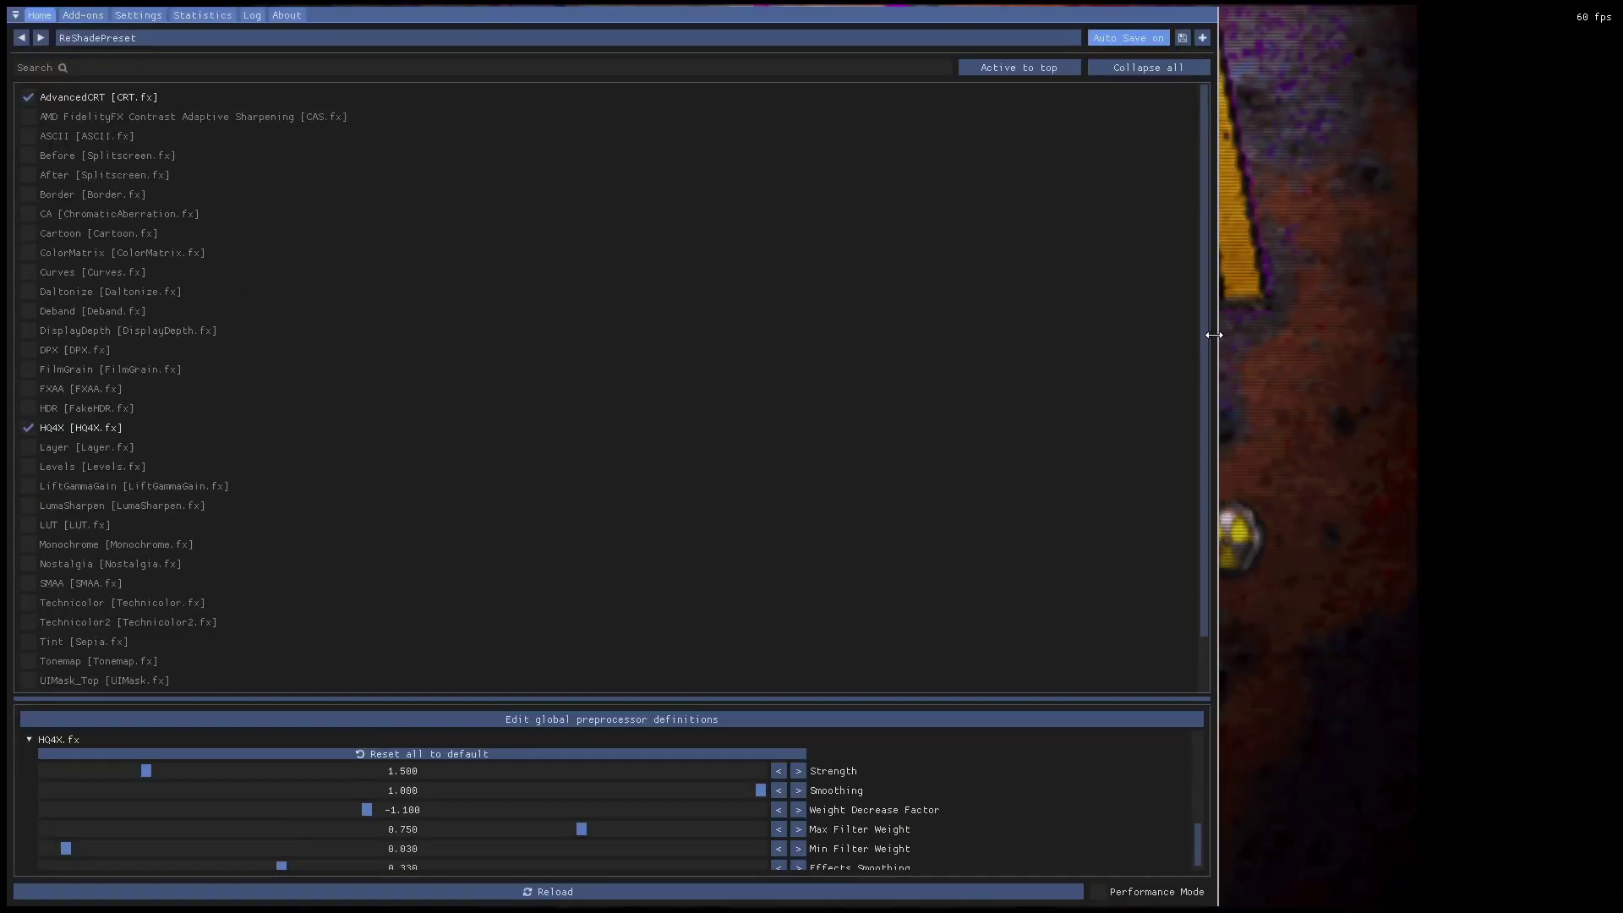
pyautogui.moveTo(1217, 335); pyautogui.dragTo(516, 434)
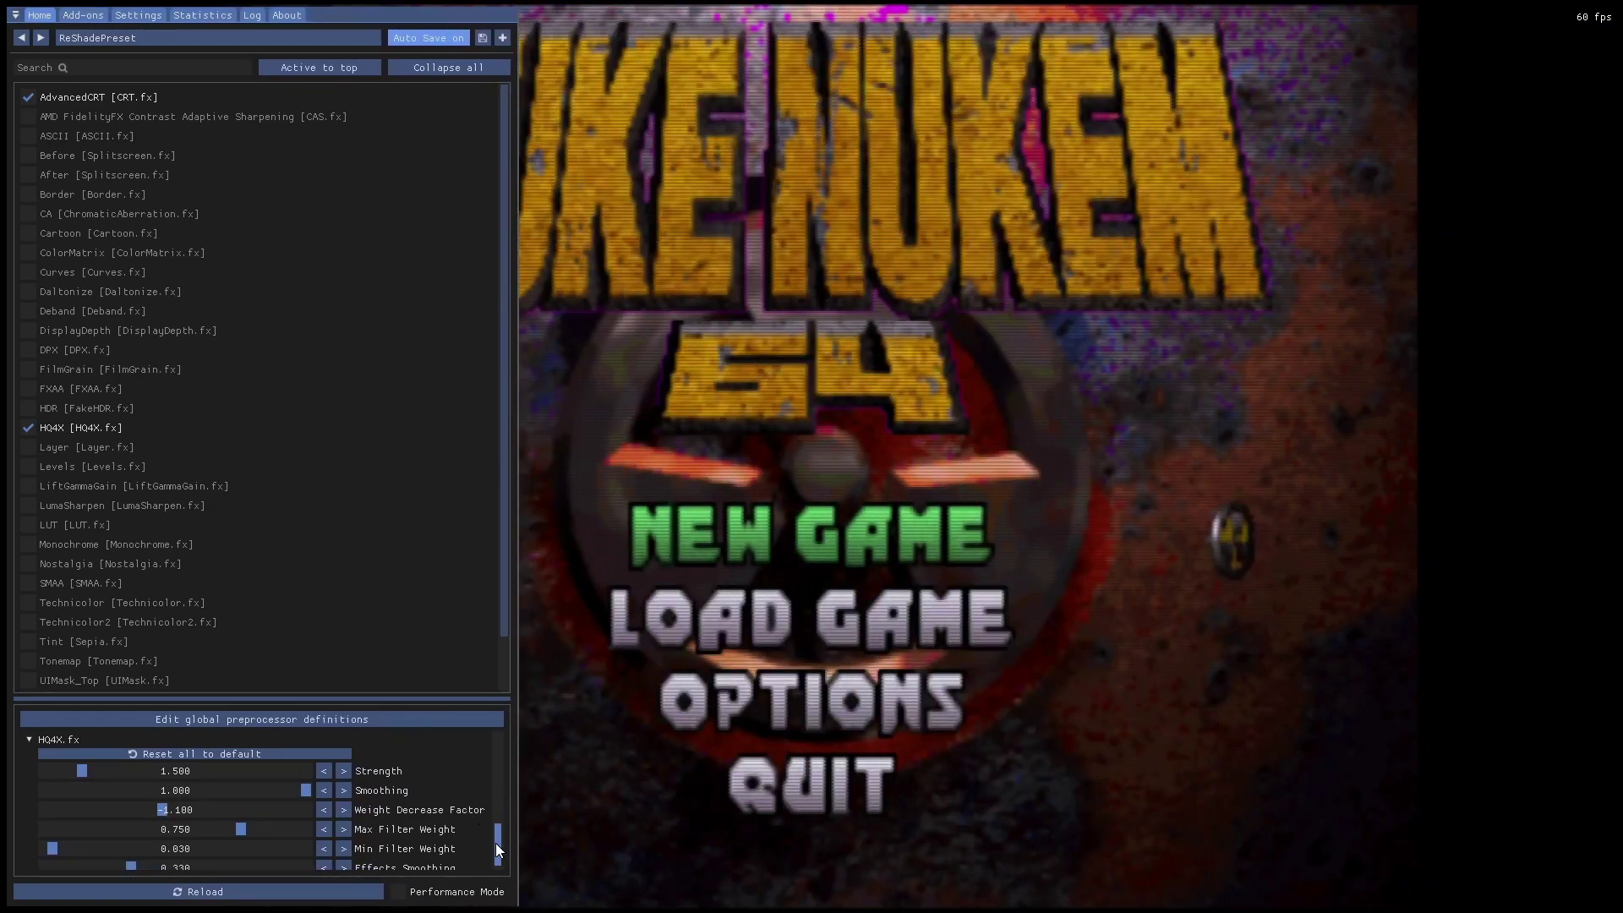
pyautogui.moveTo(494, 845)
pyautogui.mouseDown()
pyautogui.moveTo(498, 753)
pyautogui.moveTo(494, 848)
pyautogui.mouseUp()
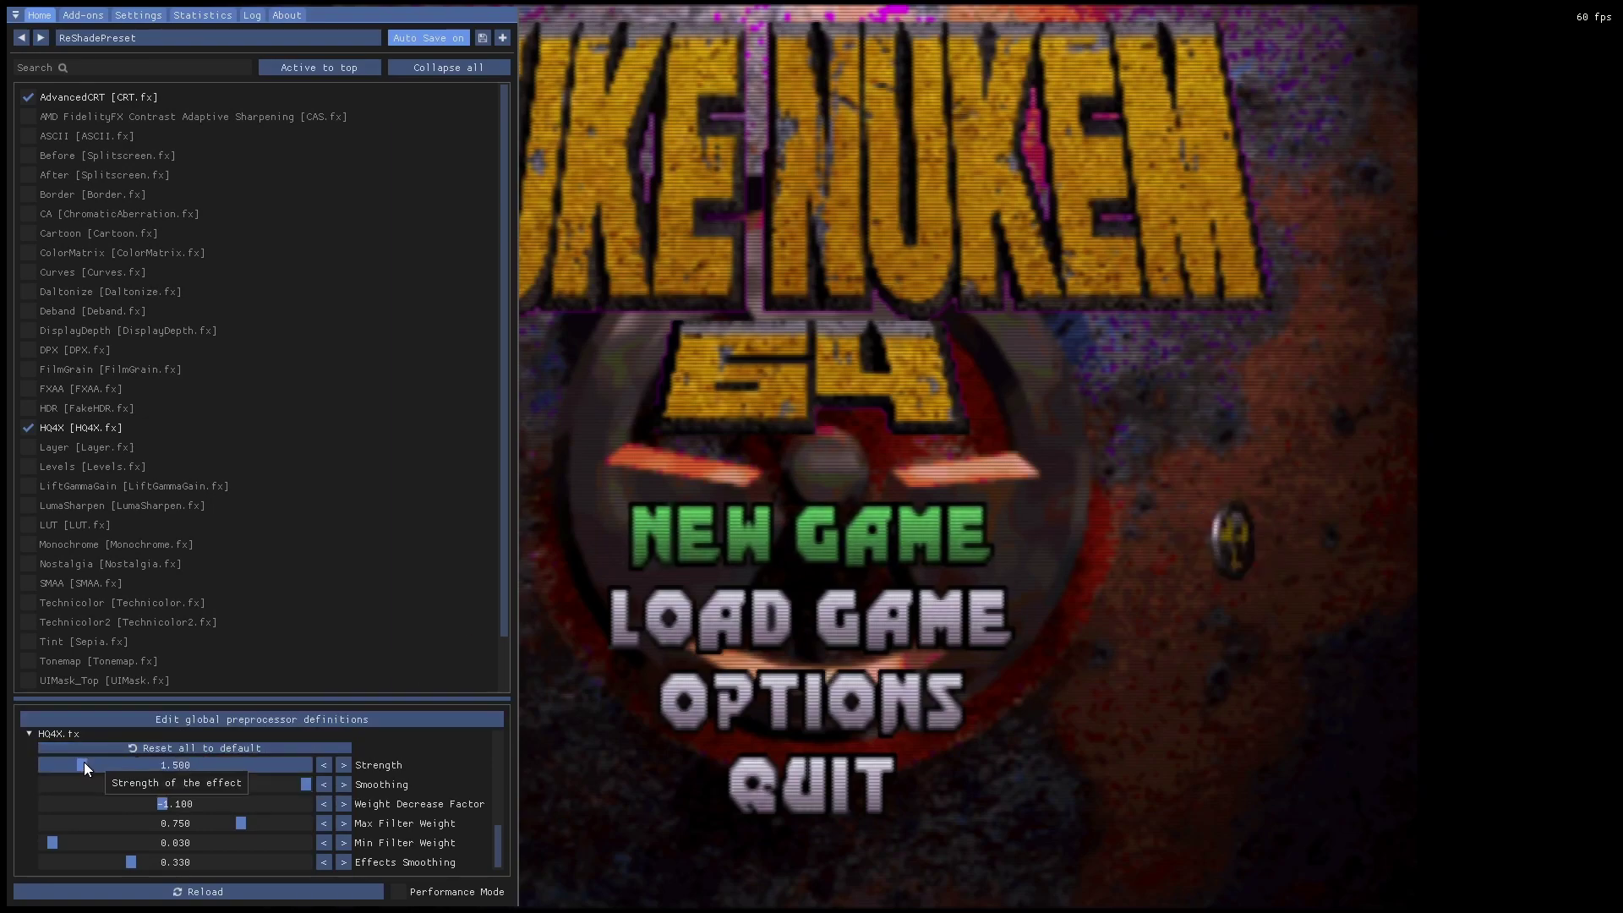
# - Set the HQ4X Strength slider to exactly 1.000
pyautogui.moveTo(84, 763); pyautogui.dragTo(42, 758)
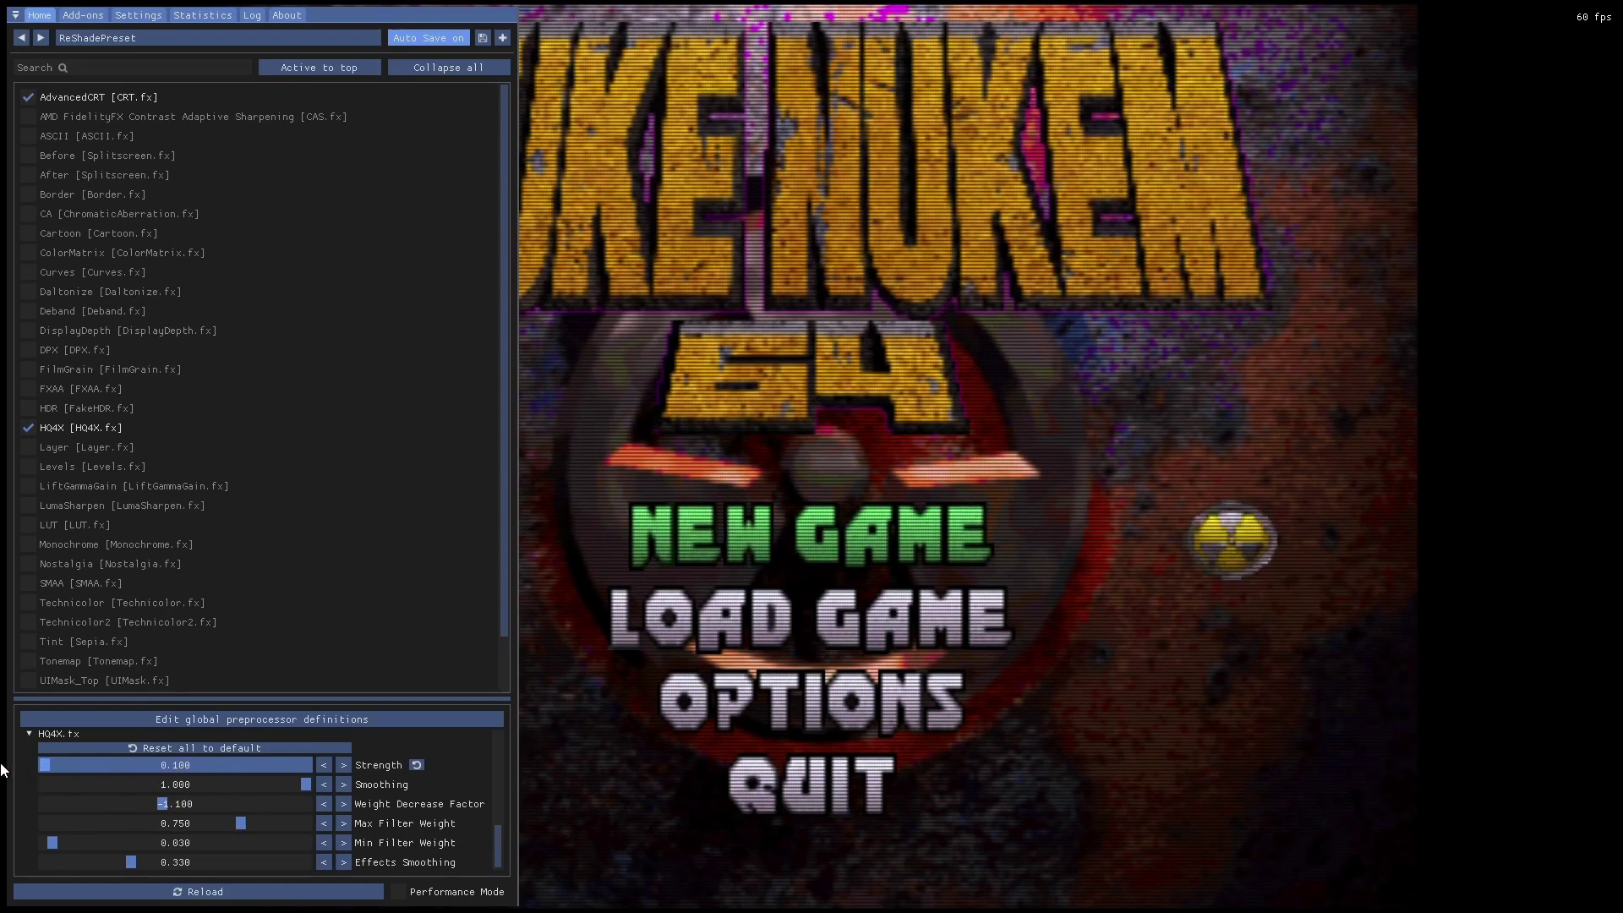
pyautogui.moveTo(68, 755); pyautogui.dragTo(66, 753)
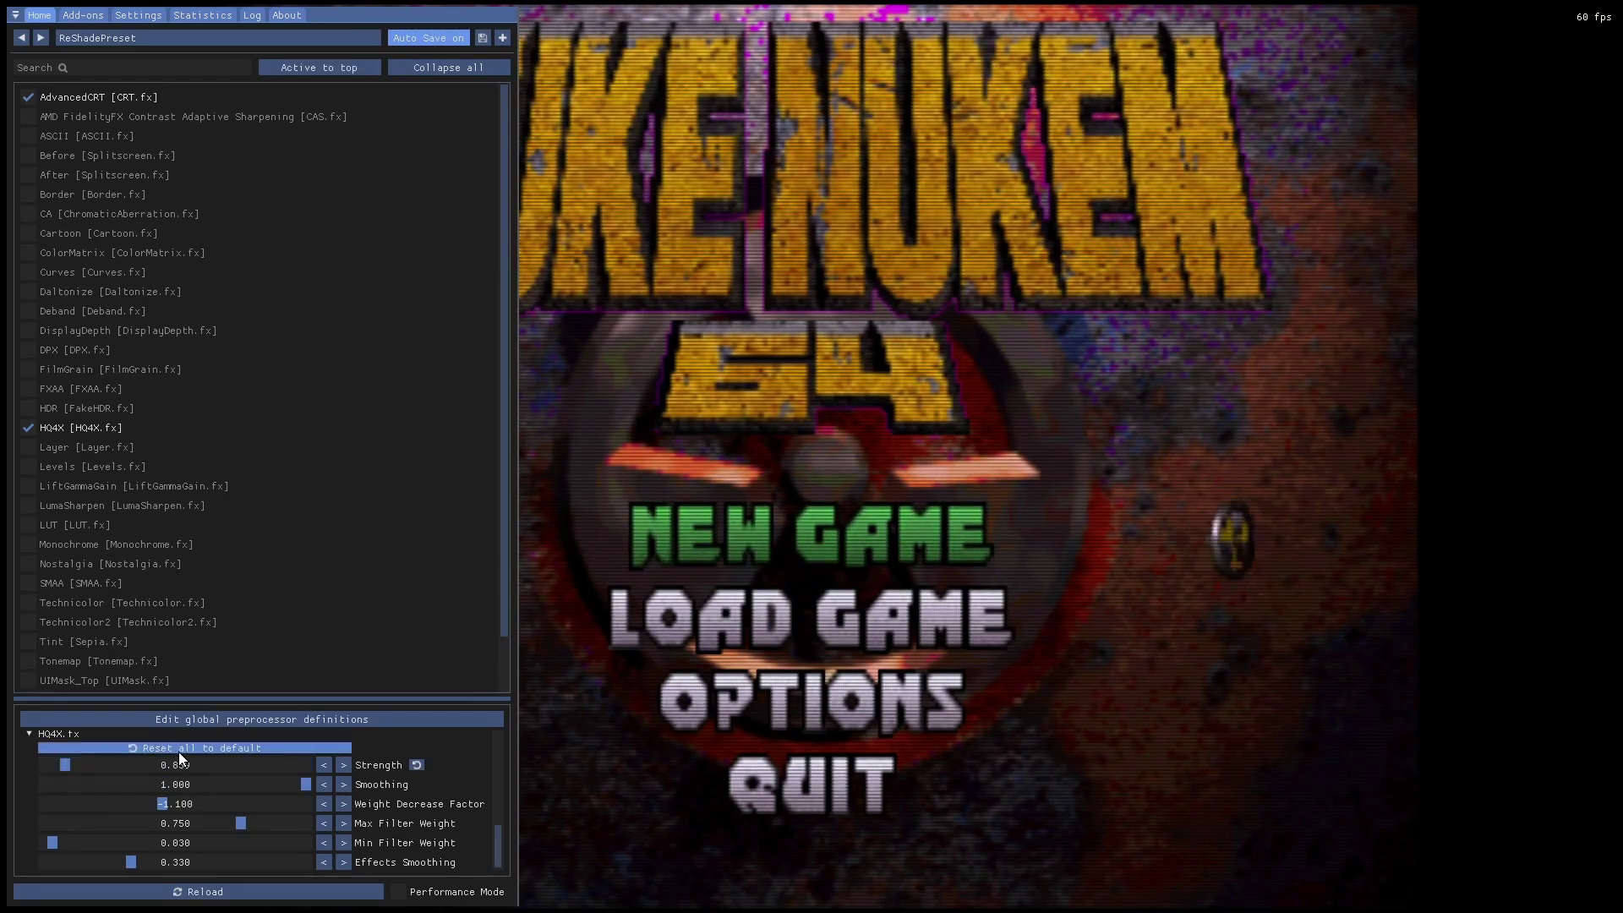
pyautogui.click(348, 768)
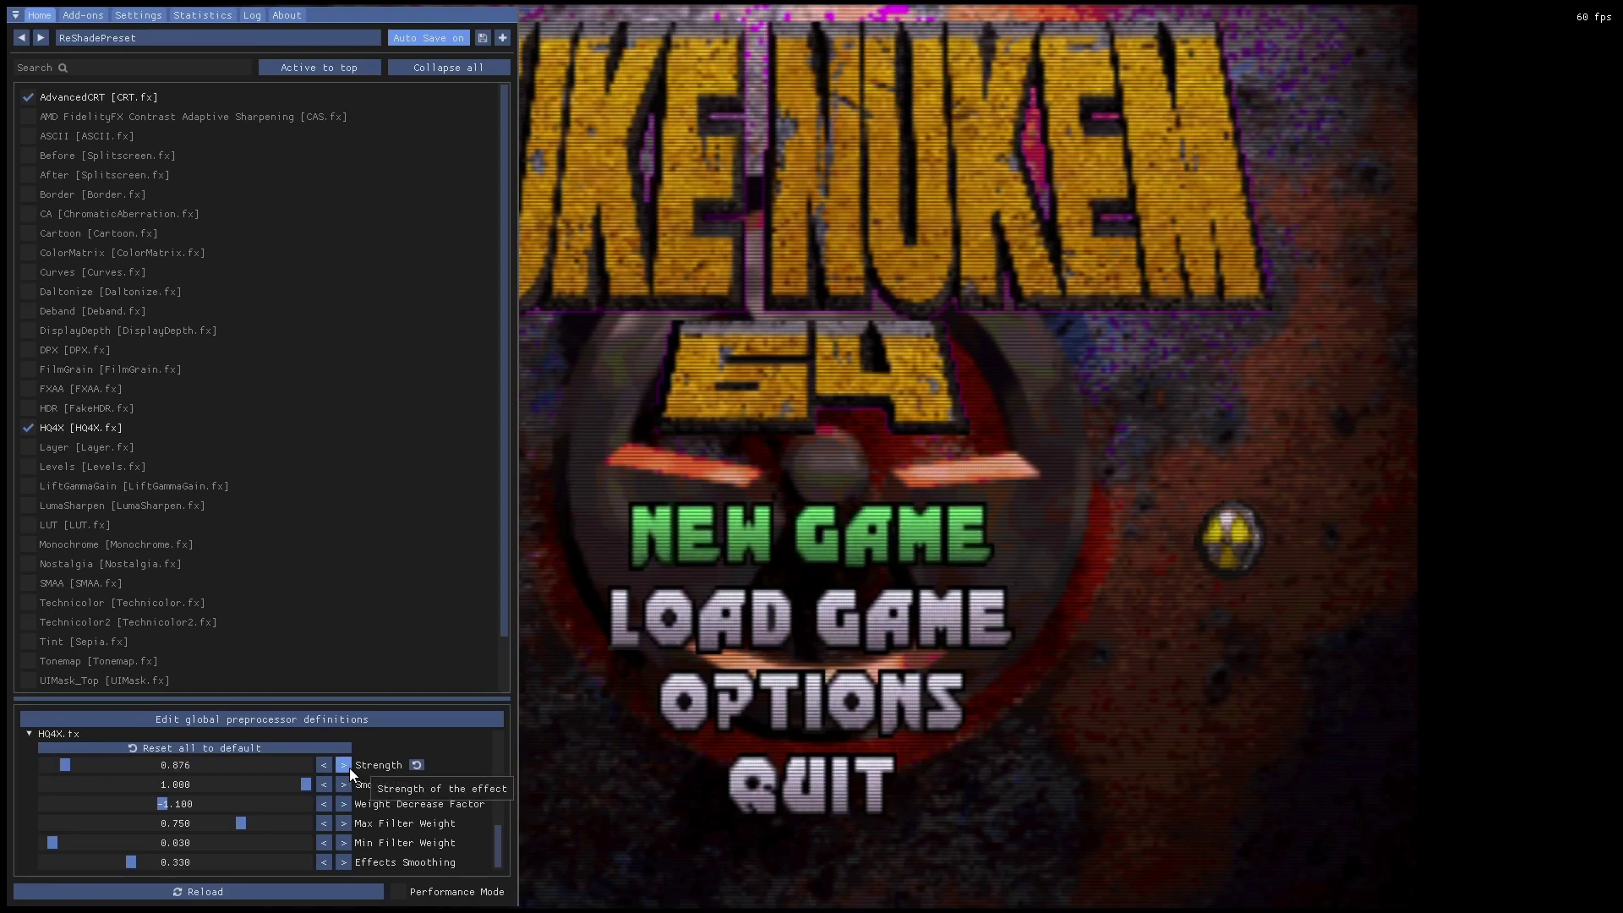
pyautogui.moveTo(62, 764); pyautogui.dragTo(69, 765)
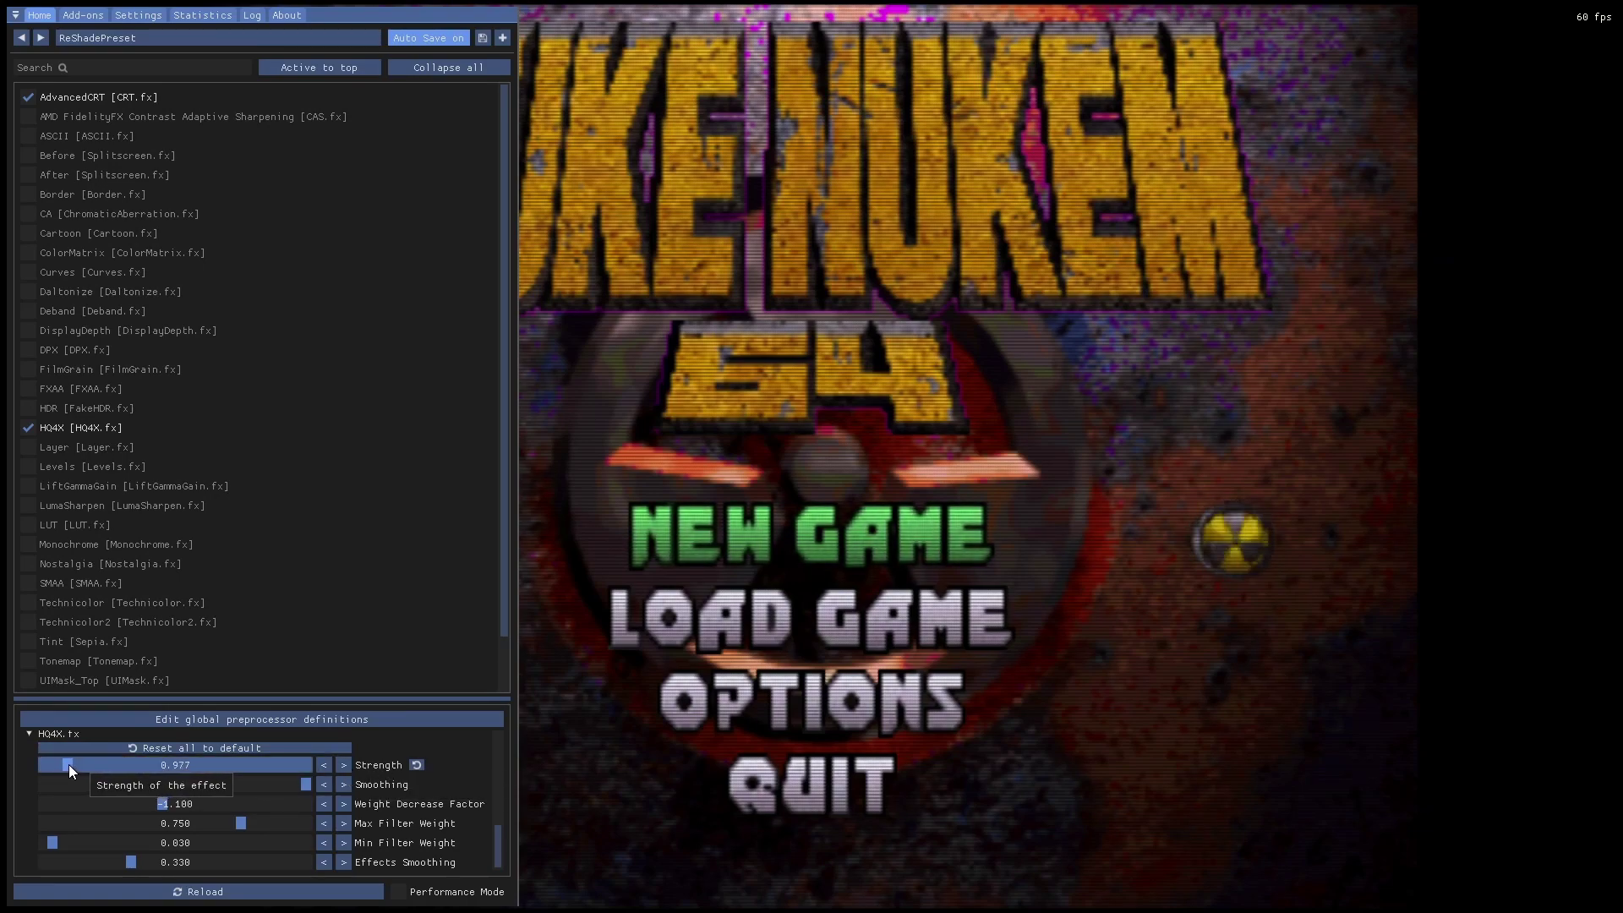
pyautogui.click(344, 766)
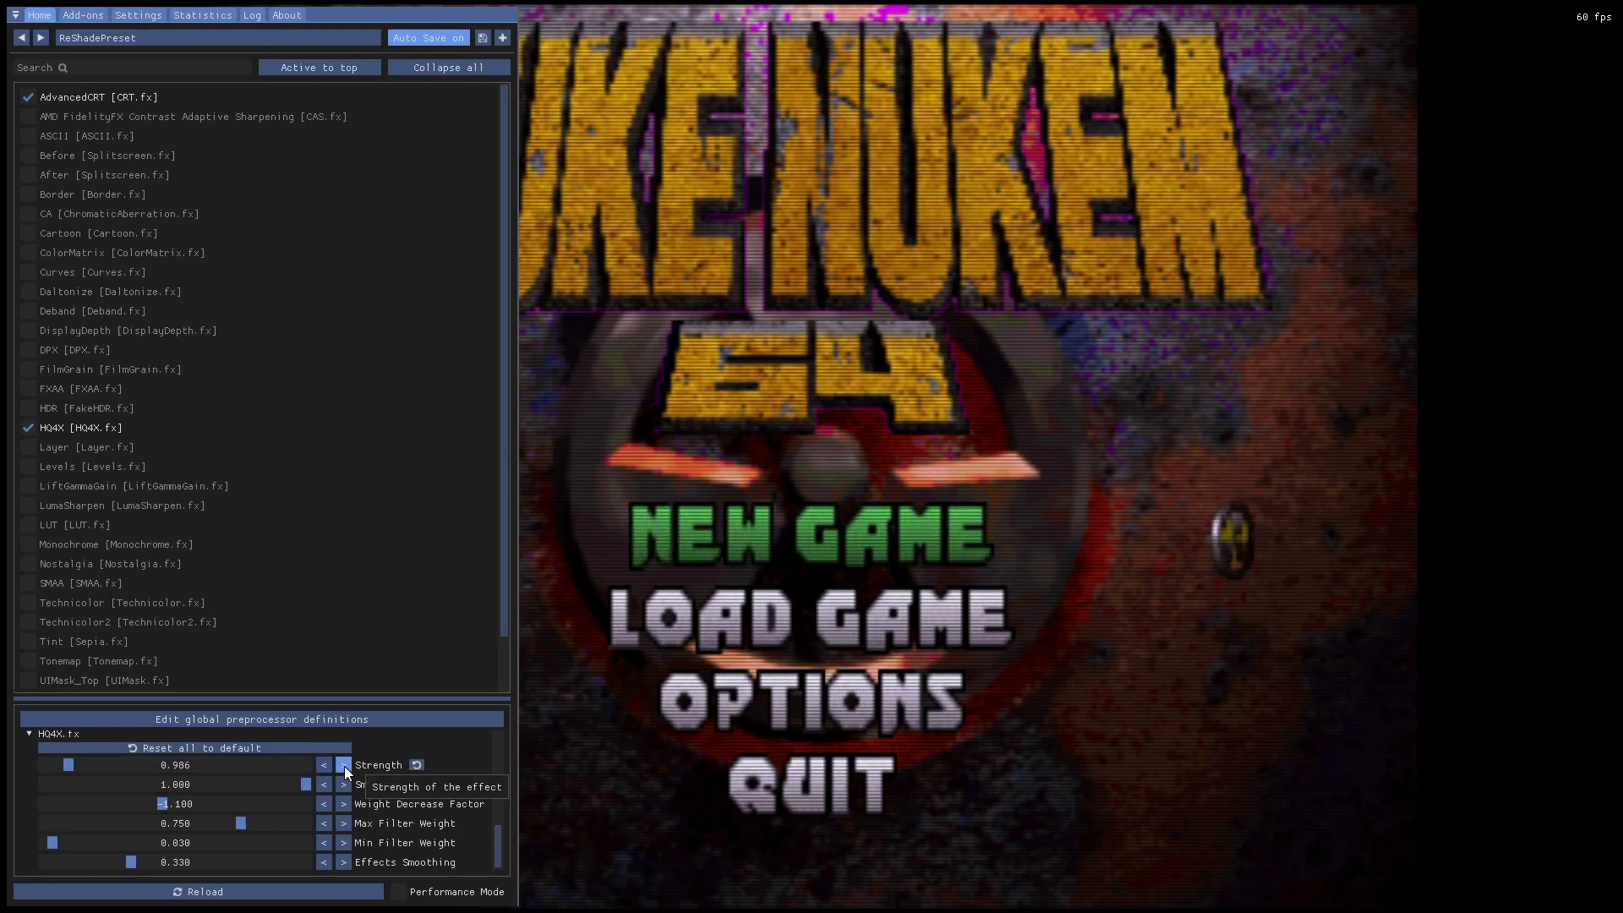
pyautogui.click(343, 766)
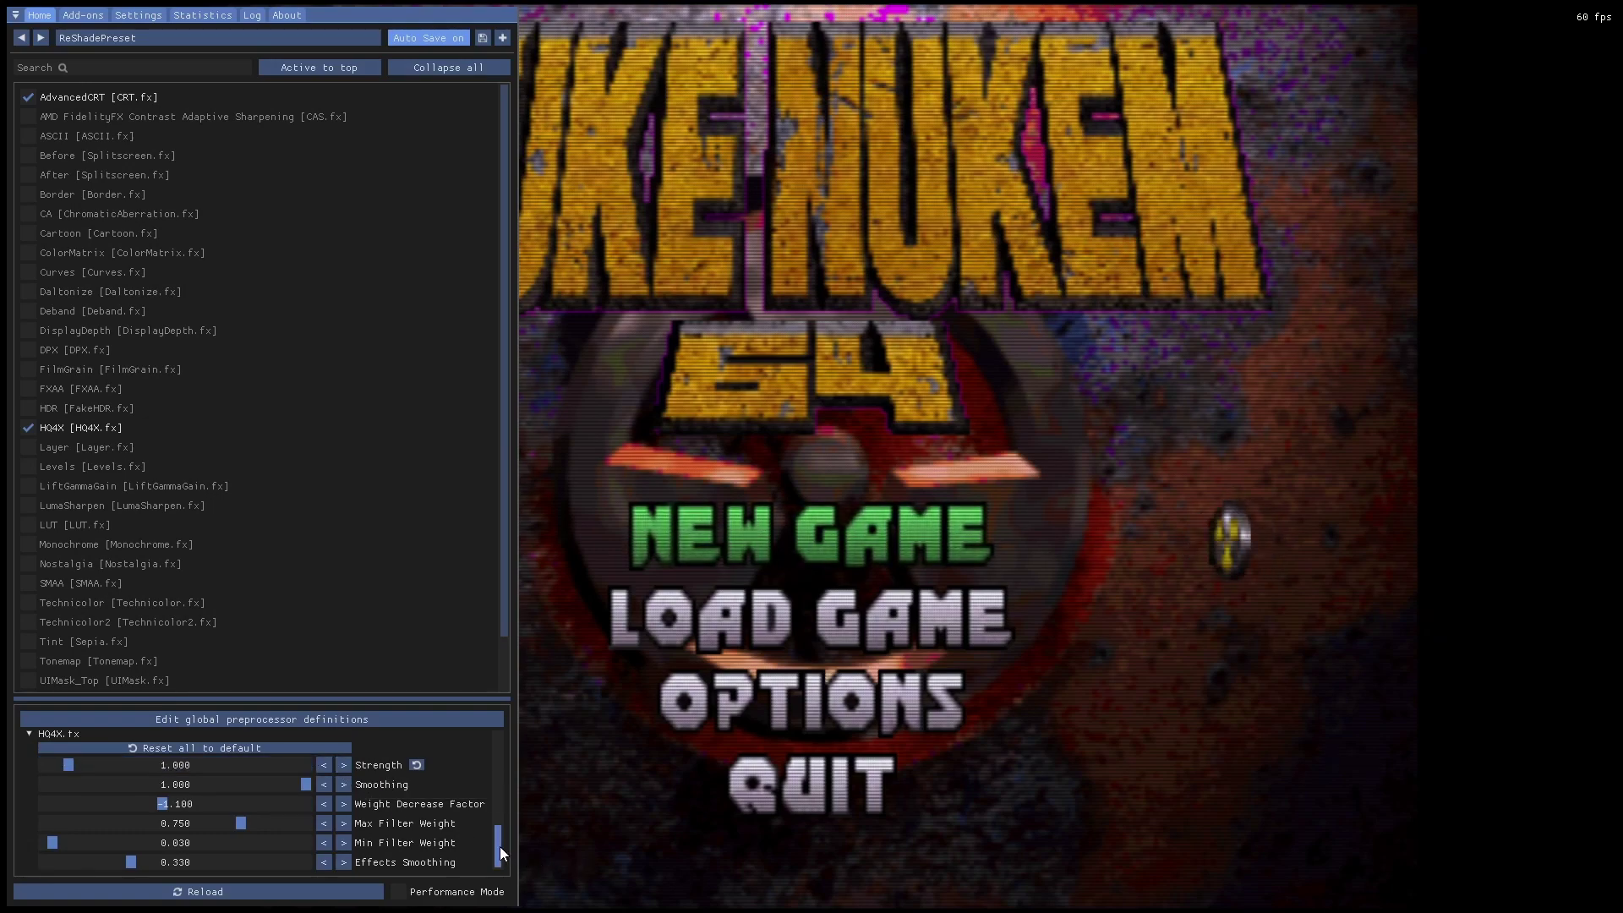
pyautogui.moveTo(497, 847); pyautogui.dragTo(498, 793)
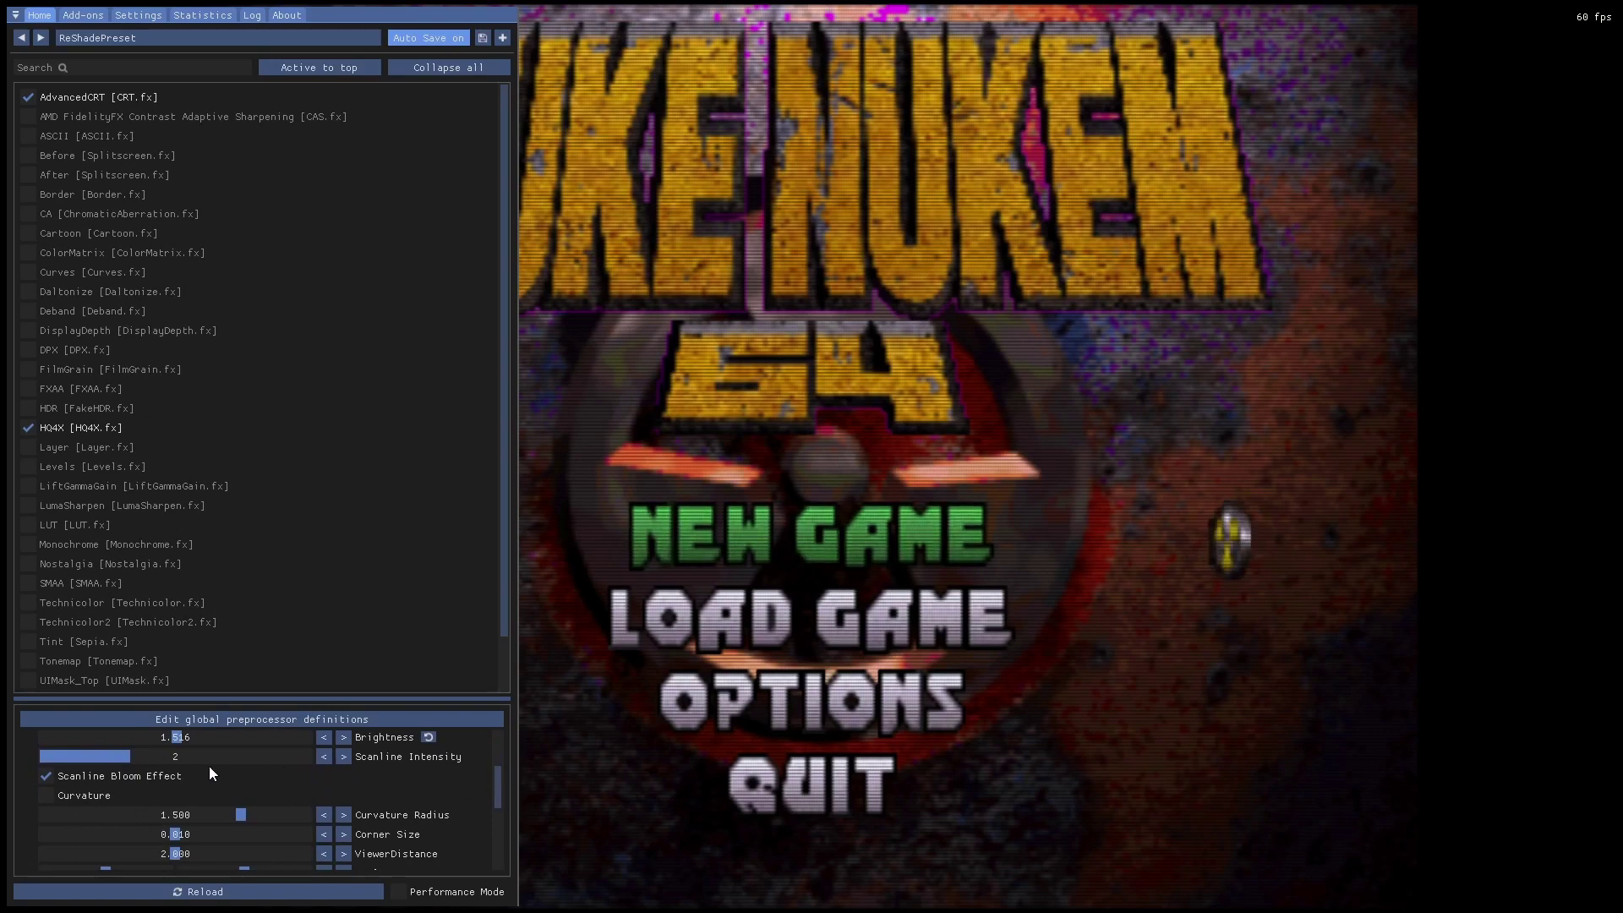
pyautogui.click(46, 778)
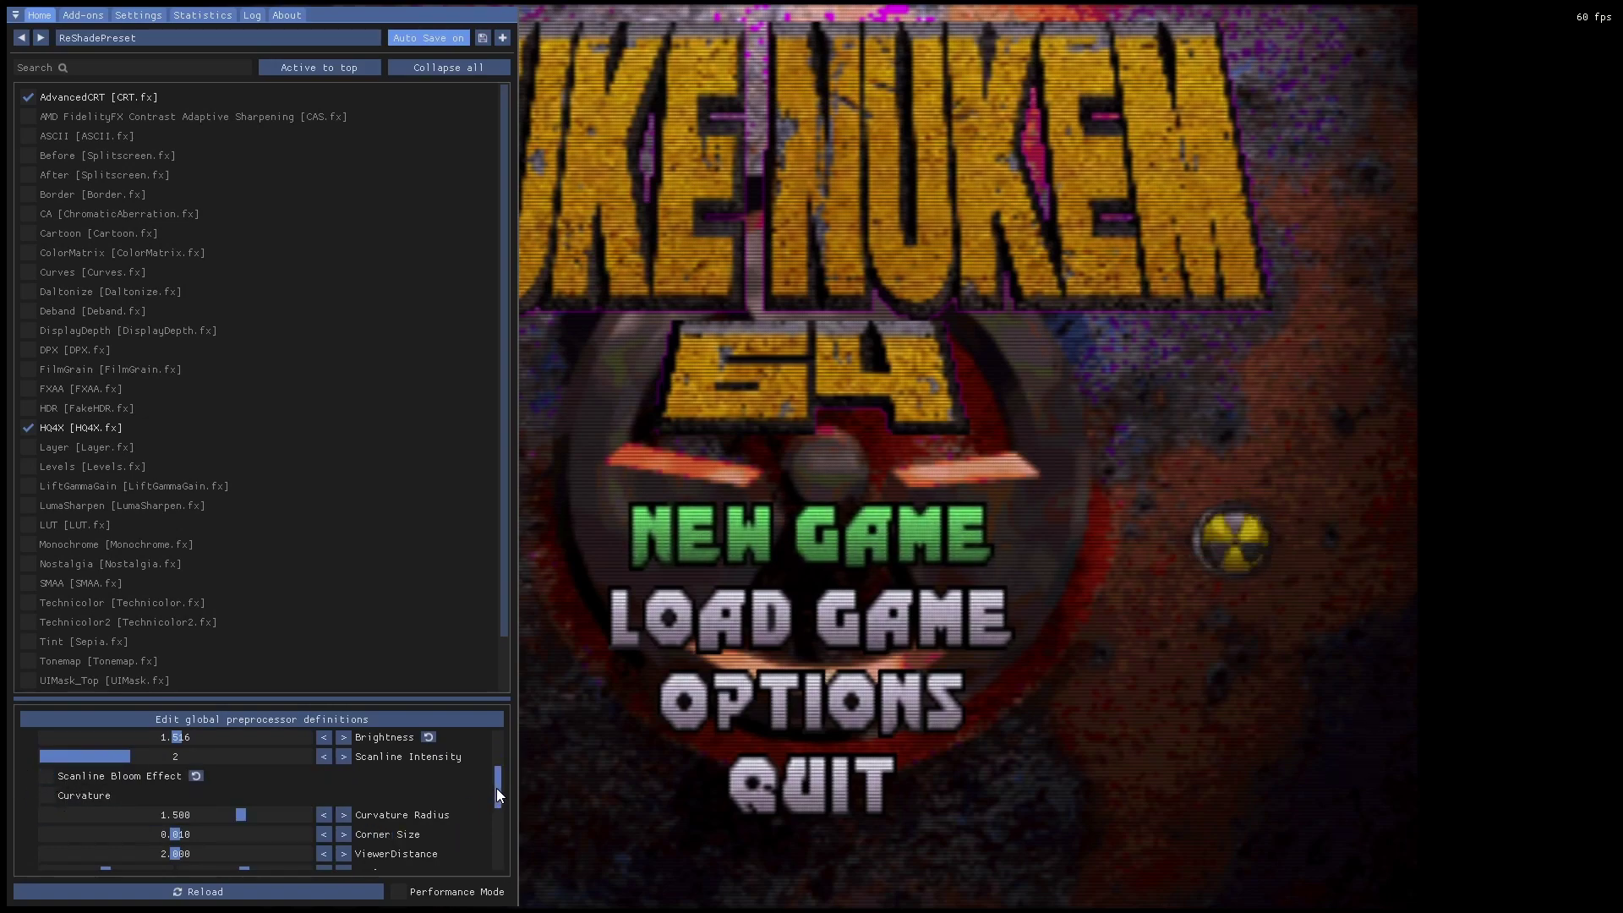
pyautogui.moveTo(495, 788); pyautogui.dragTo(499, 819)
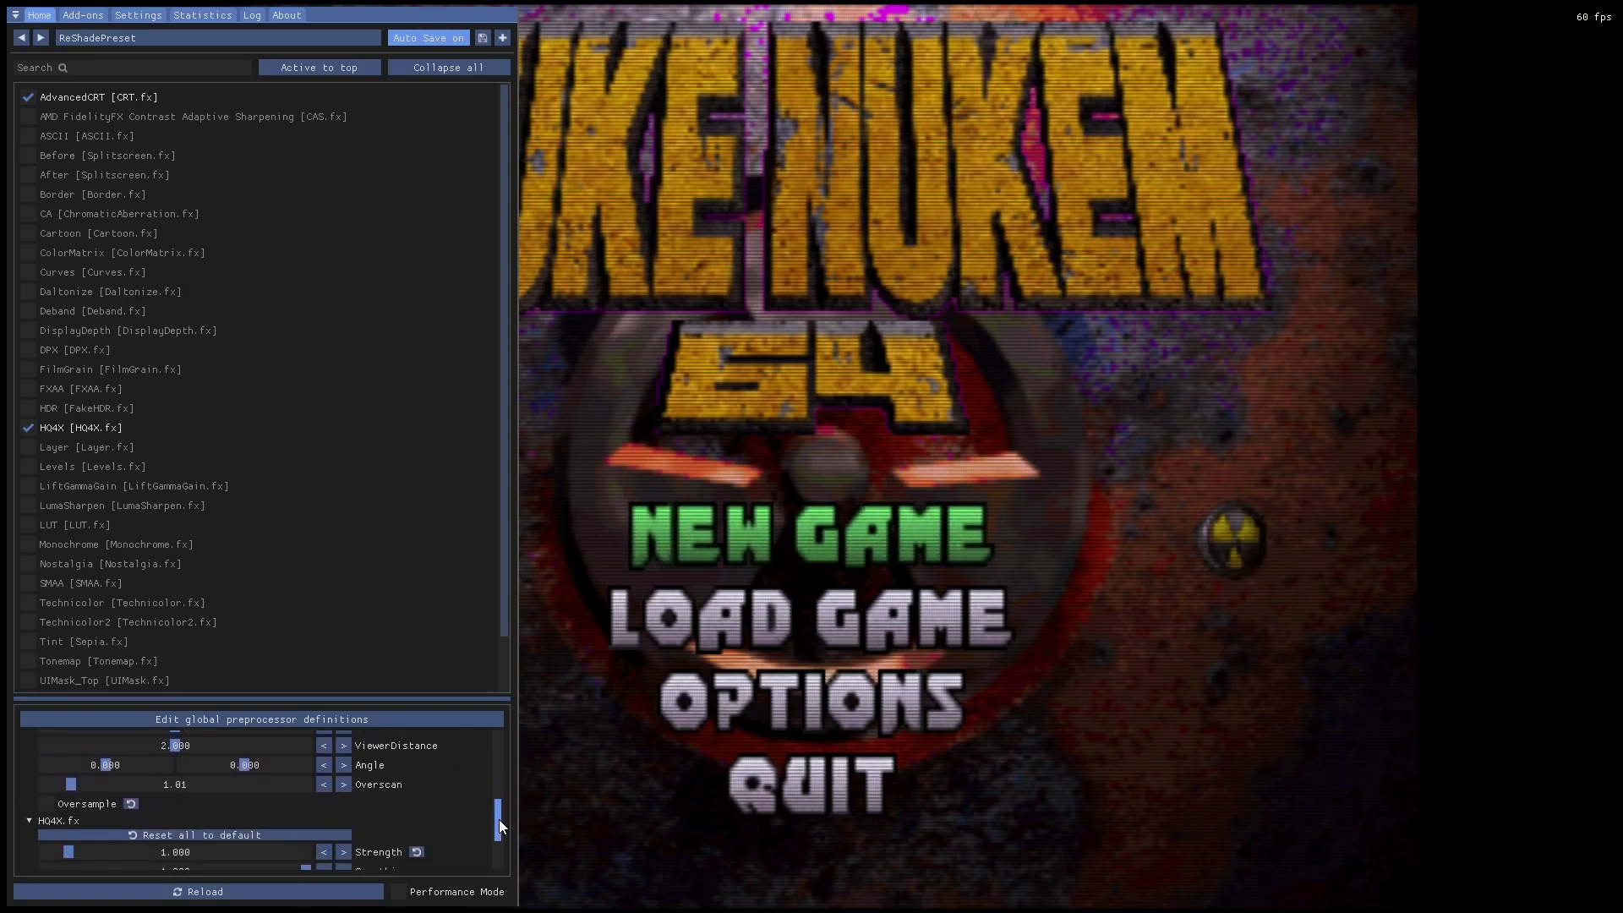
pyautogui.click(47, 804)
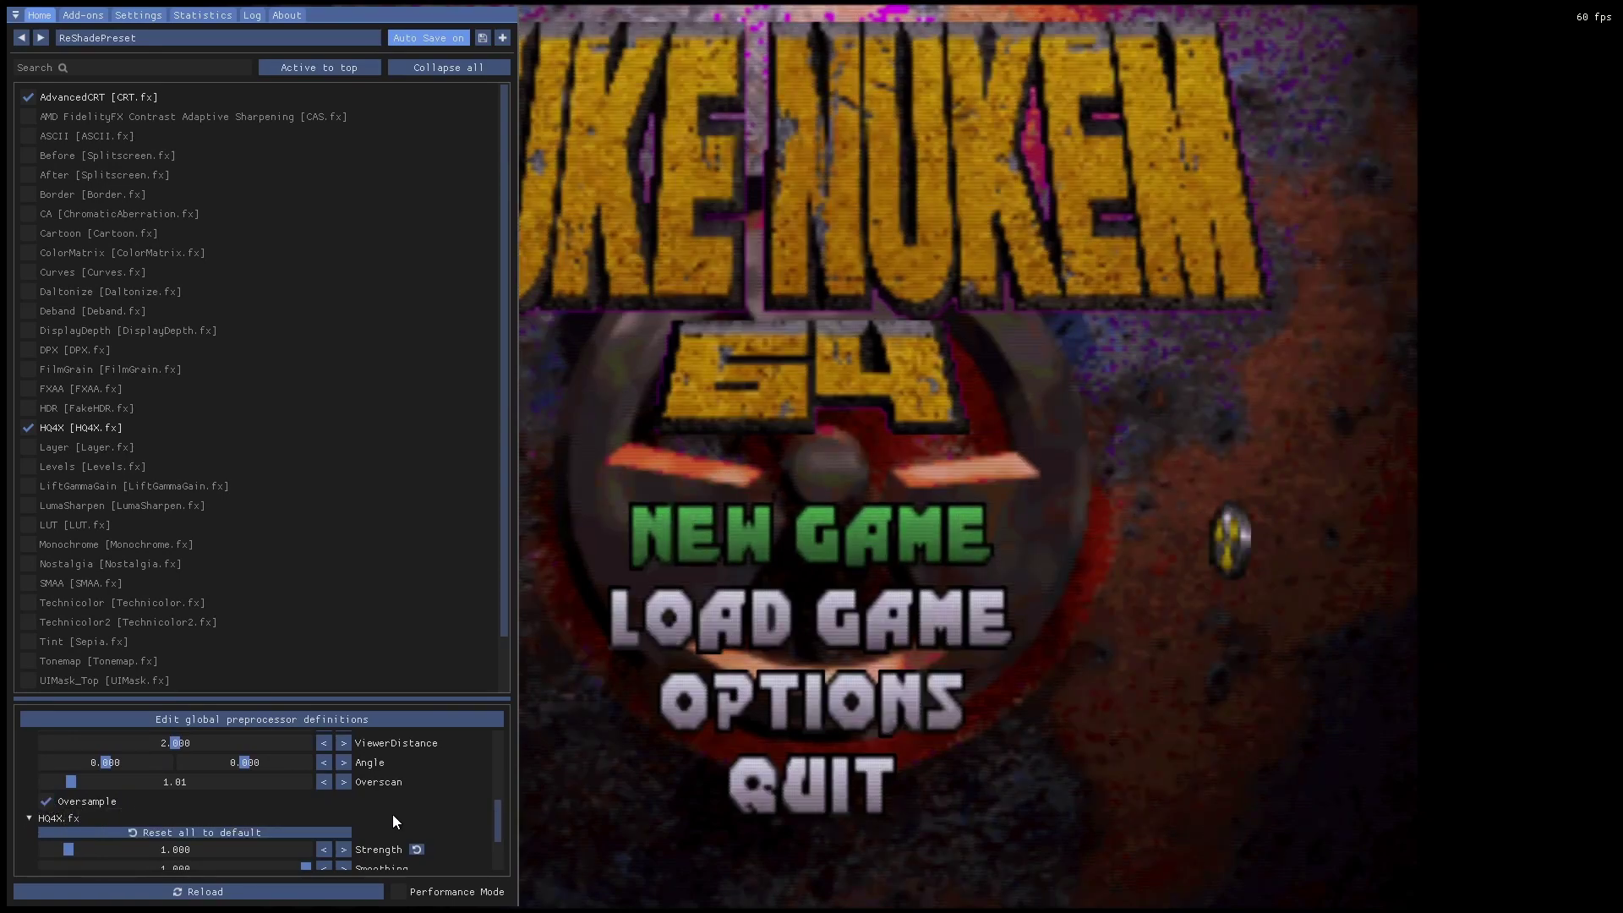
pyautogui.click(43, 803)
pyautogui.scroll(3, 499, 827)
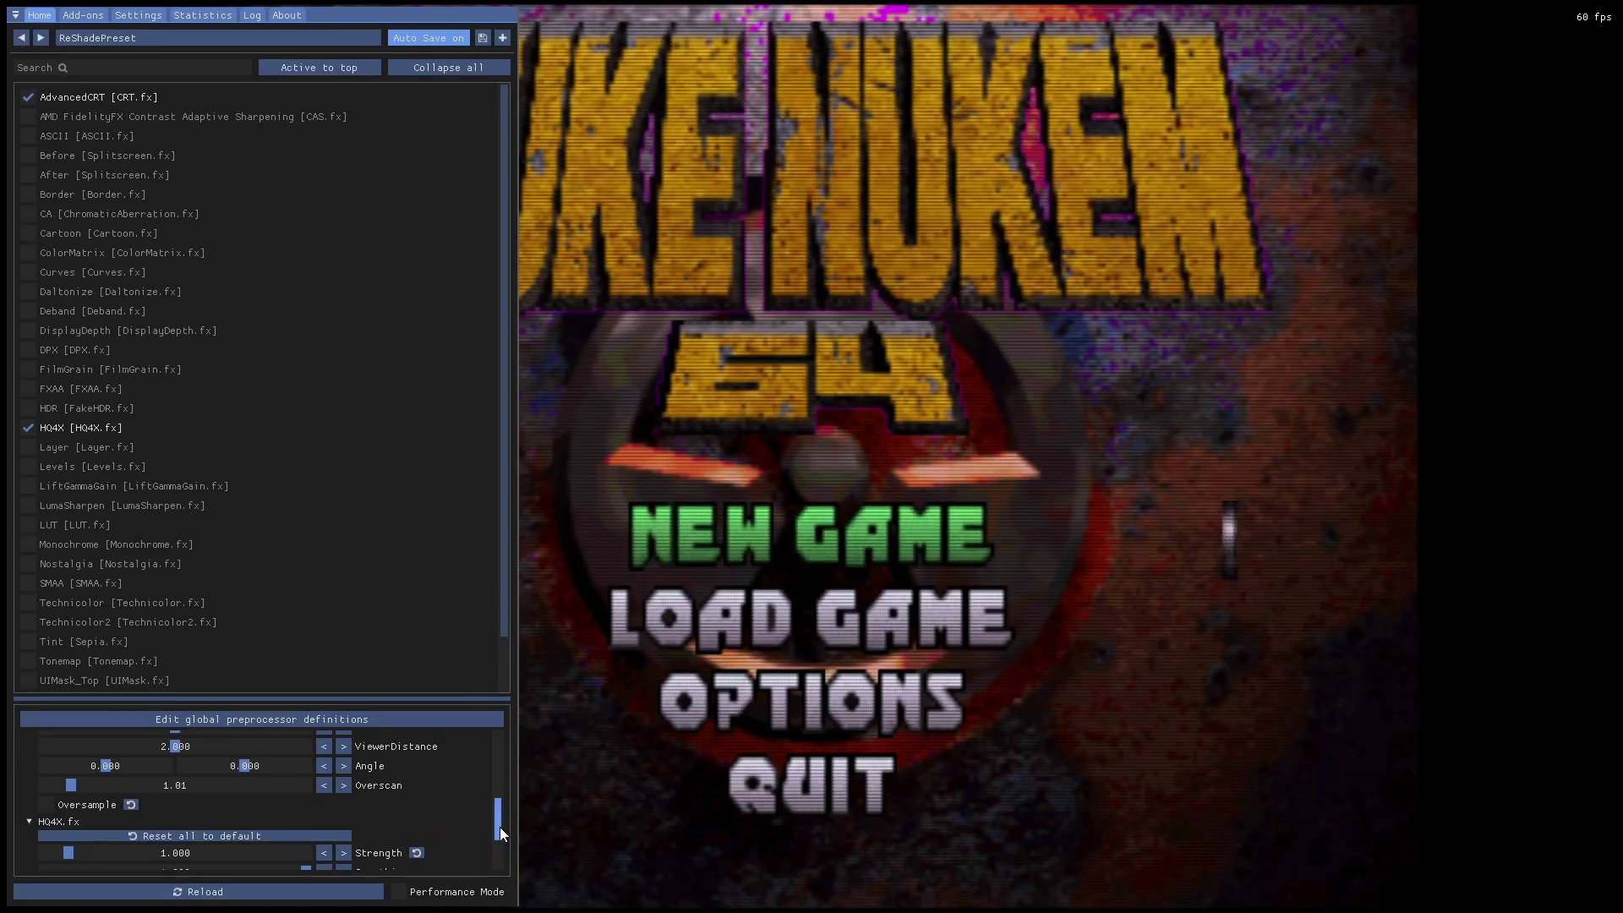
pyautogui.moveTo(504, 801); pyautogui.dragTo(505, 790)
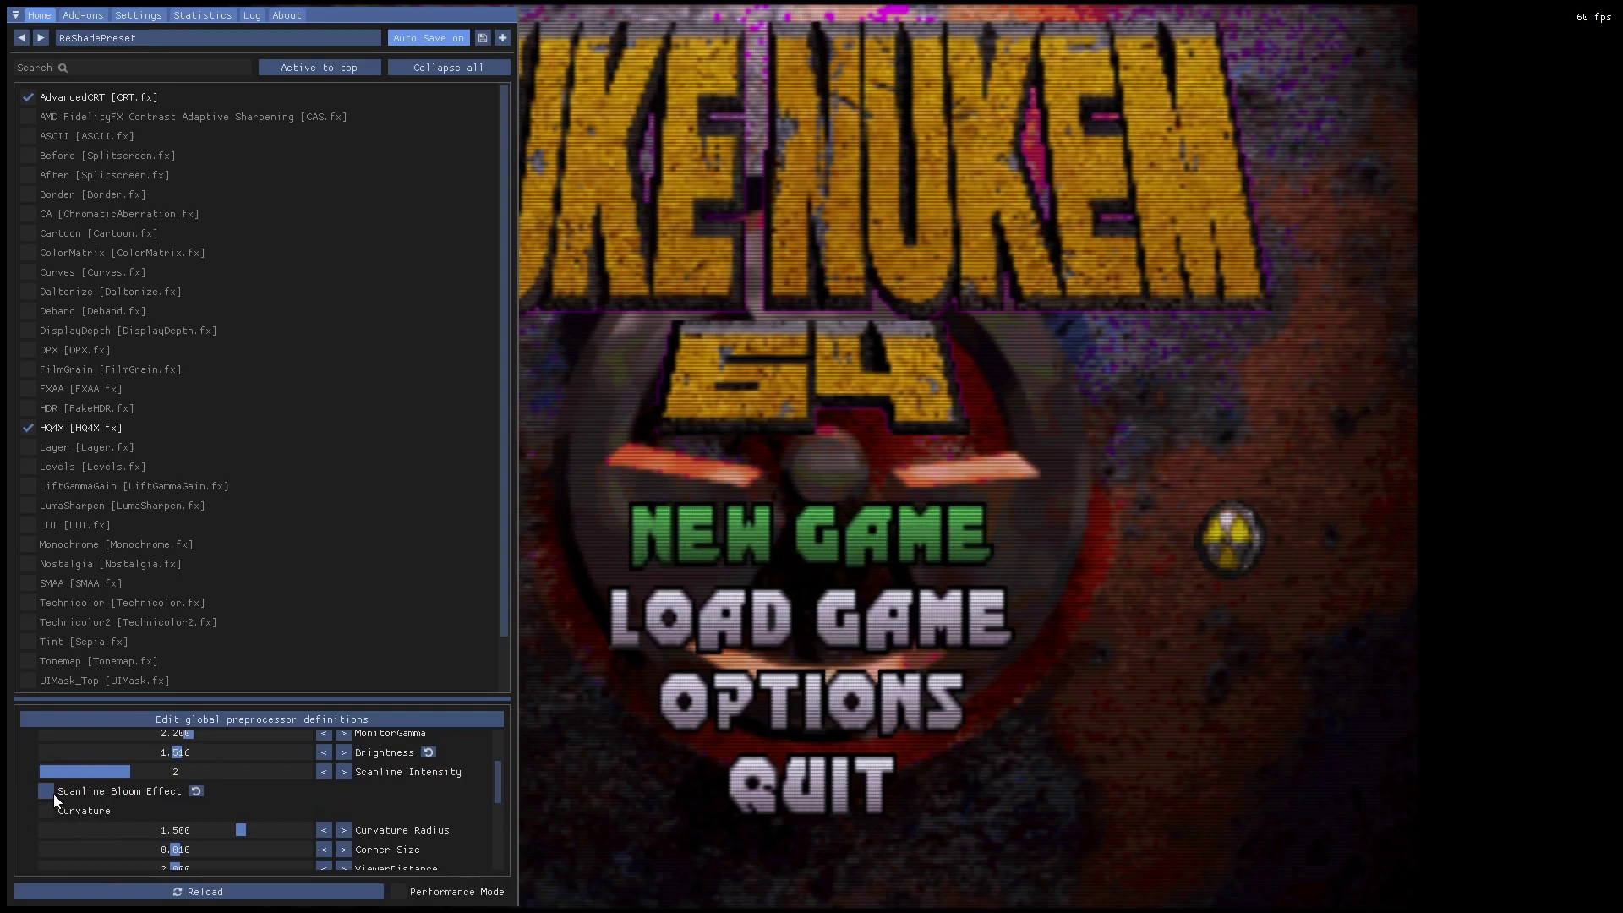
pyautogui.scroll(-1, 372, 807)
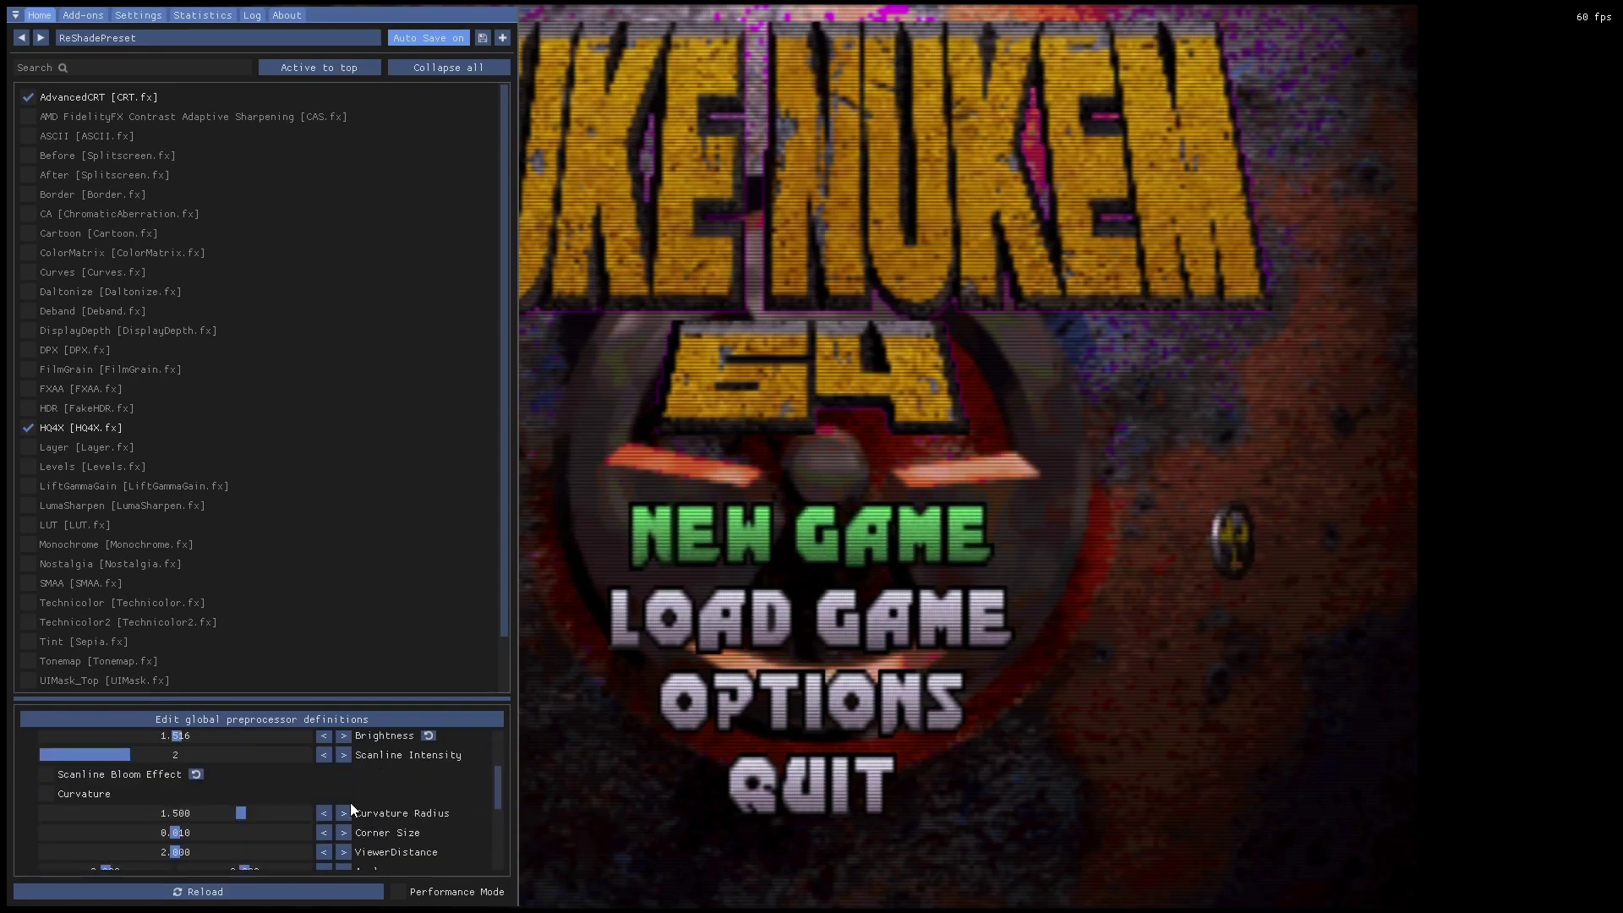
pyautogui.click(43, 775)
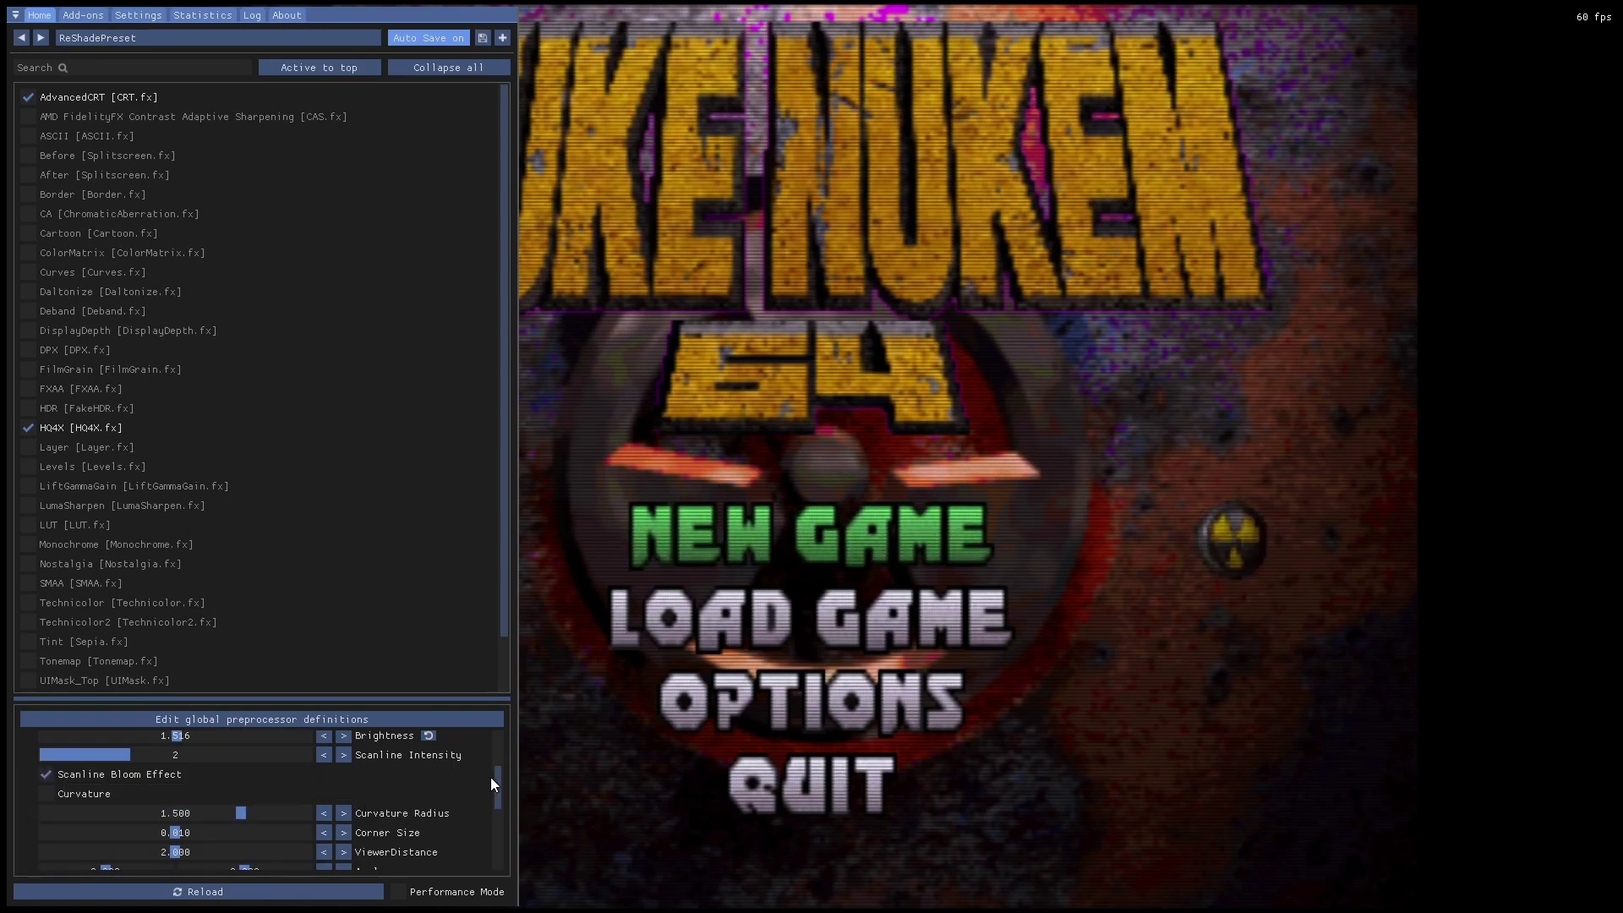
pyautogui.moveTo(496, 783); pyautogui.dragTo(505, 744)
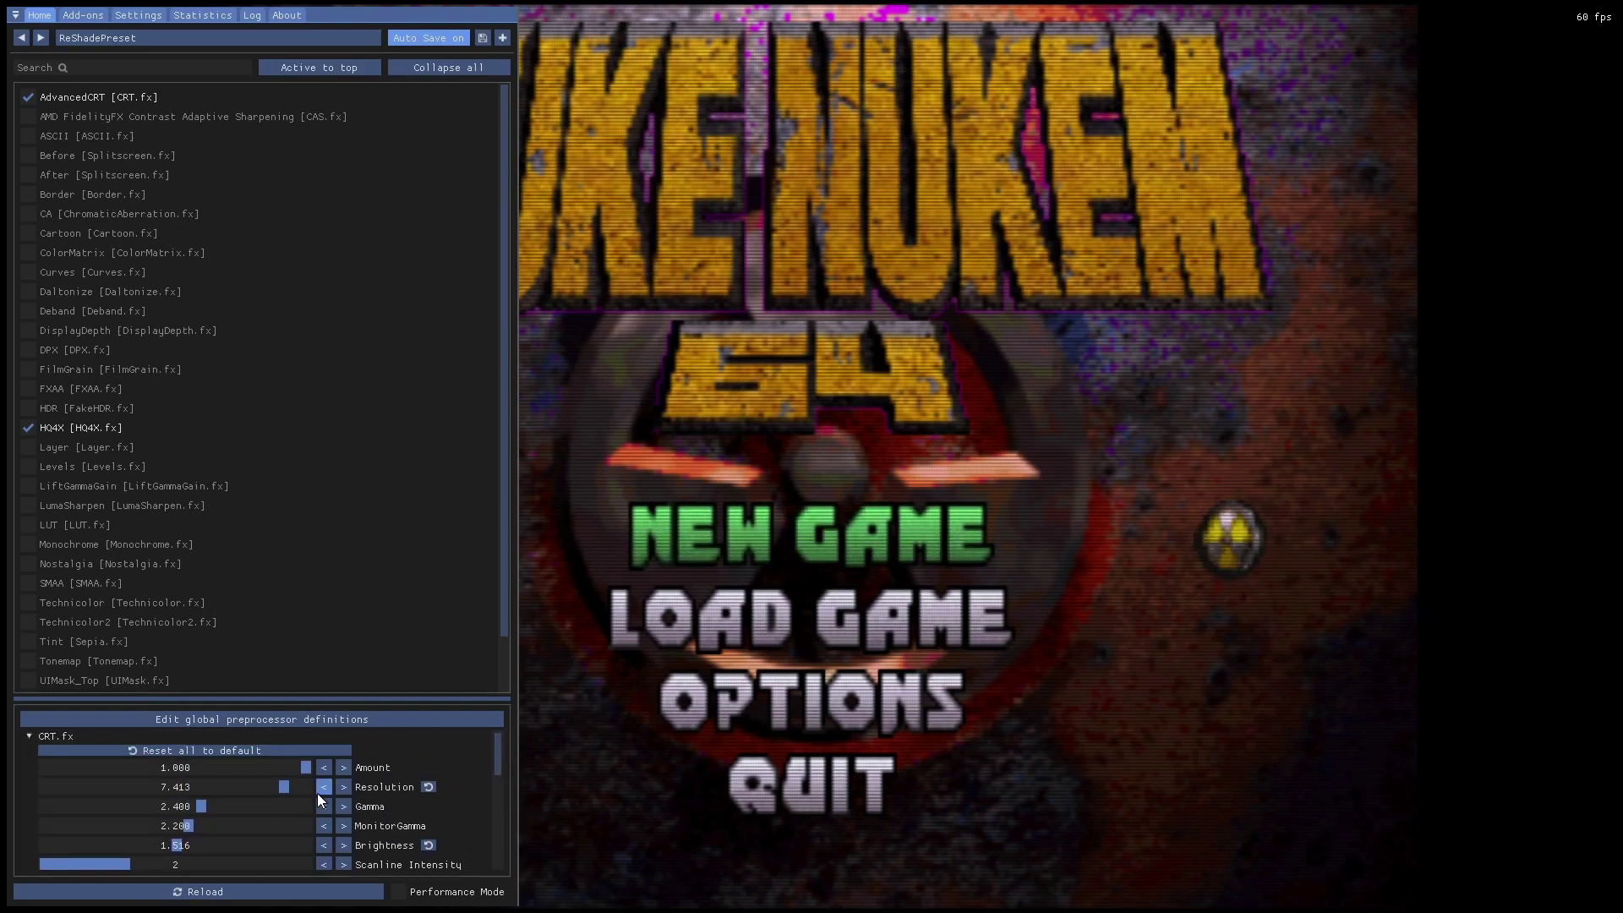
# - Nudge the AdvancedCRT Resolution slider from 7.413 up toward 7.586
pyautogui.moveTo(288, 788)
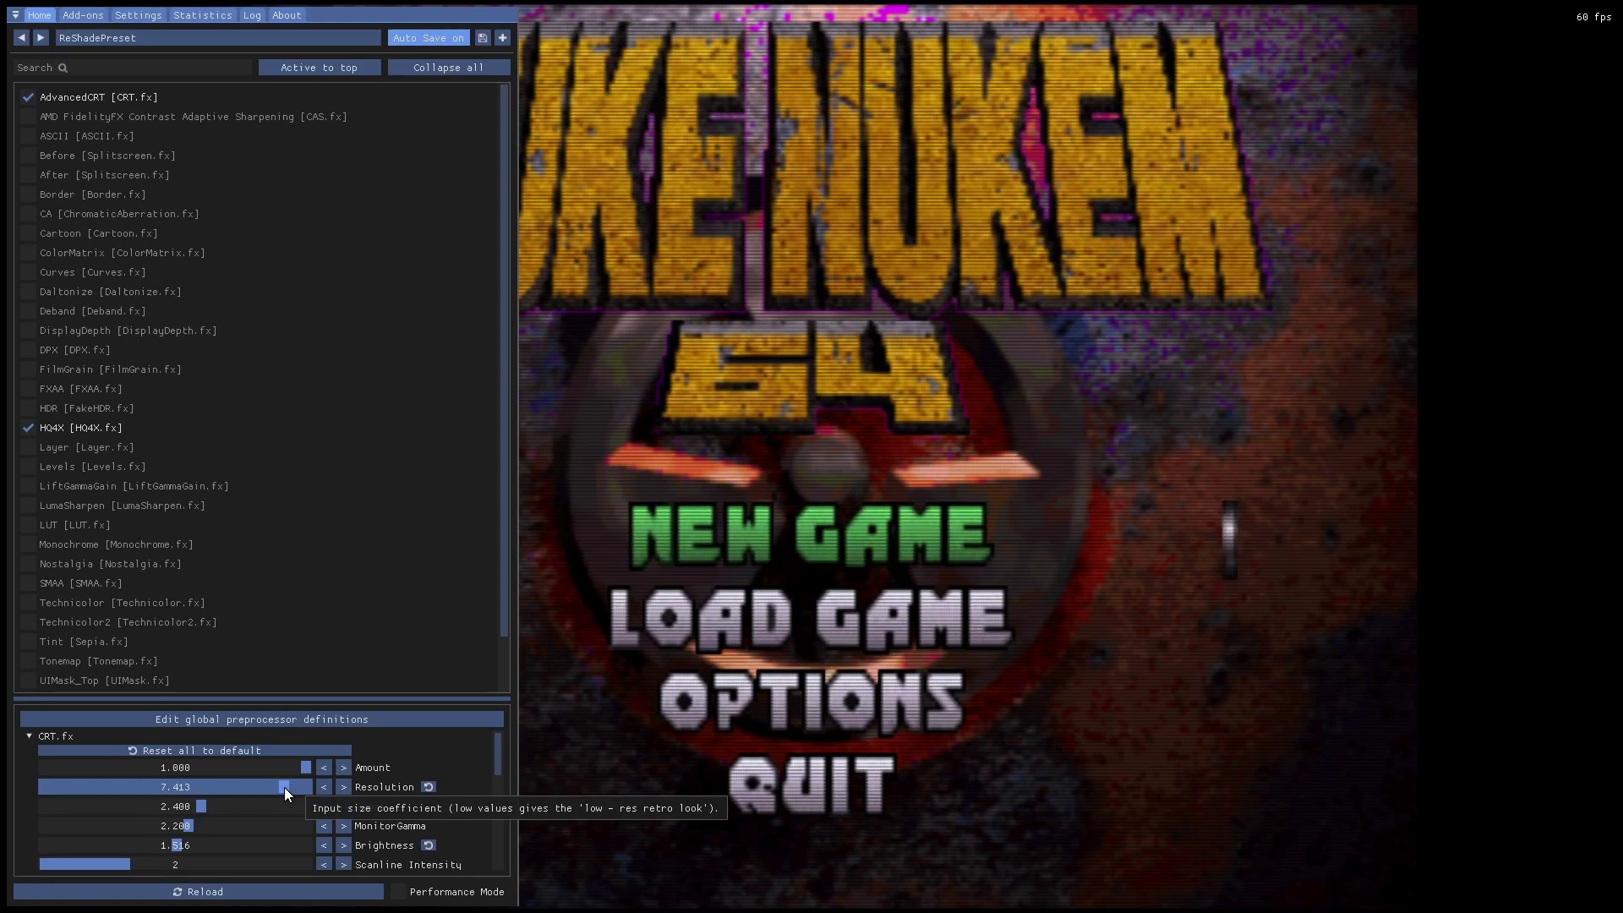
pyautogui.moveTo(284, 788); pyautogui.dragTo(318, 787)
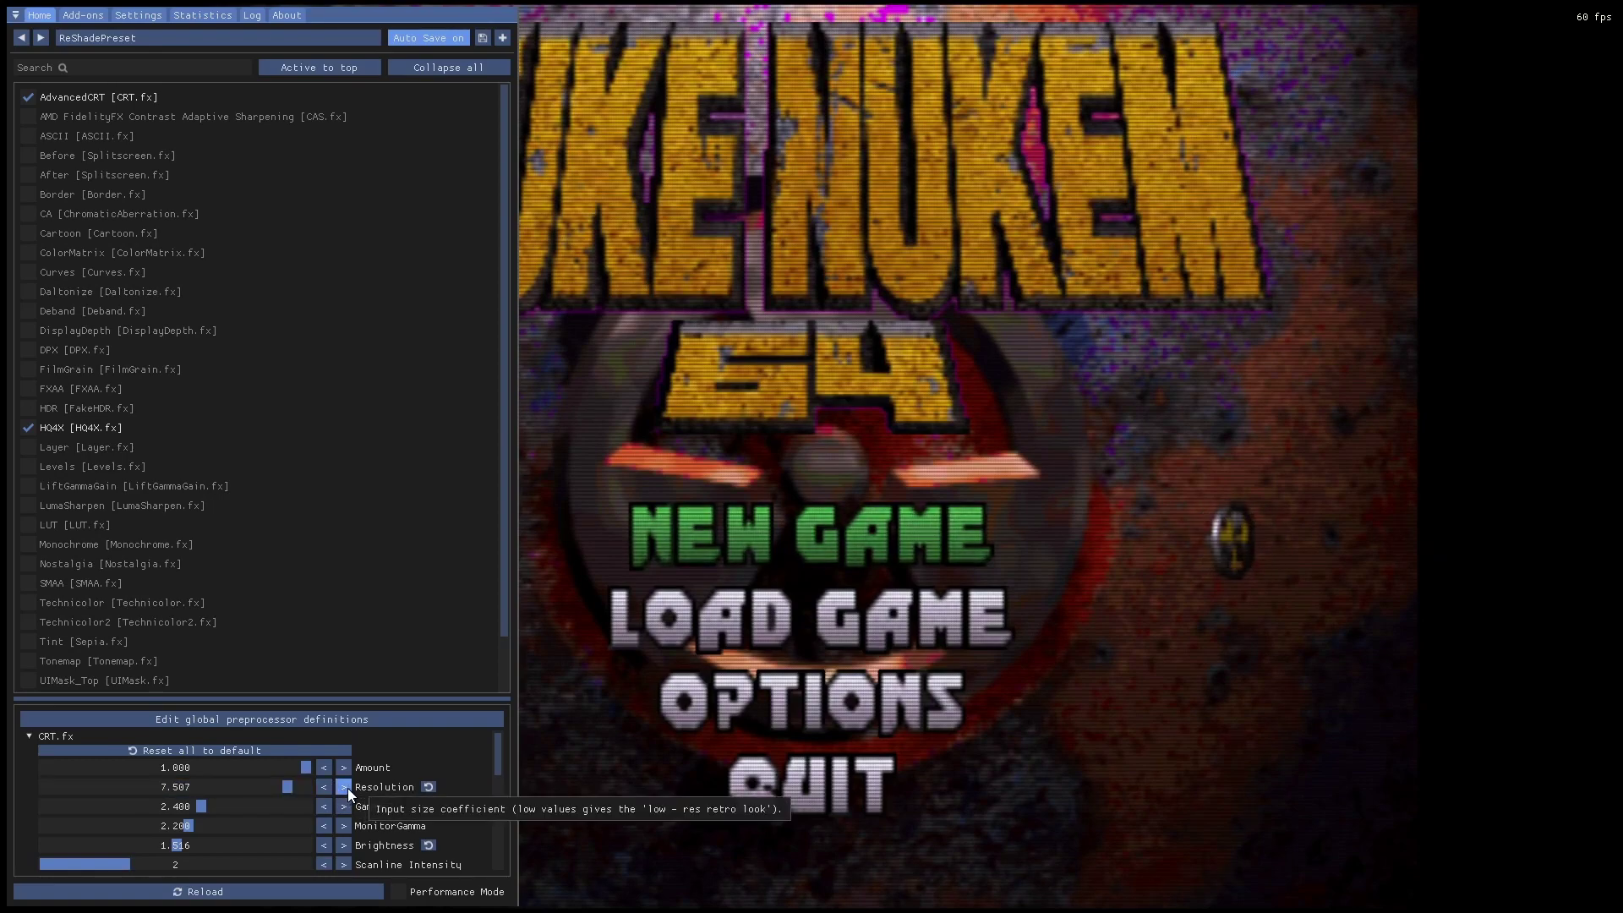
pyautogui.click(347, 788)
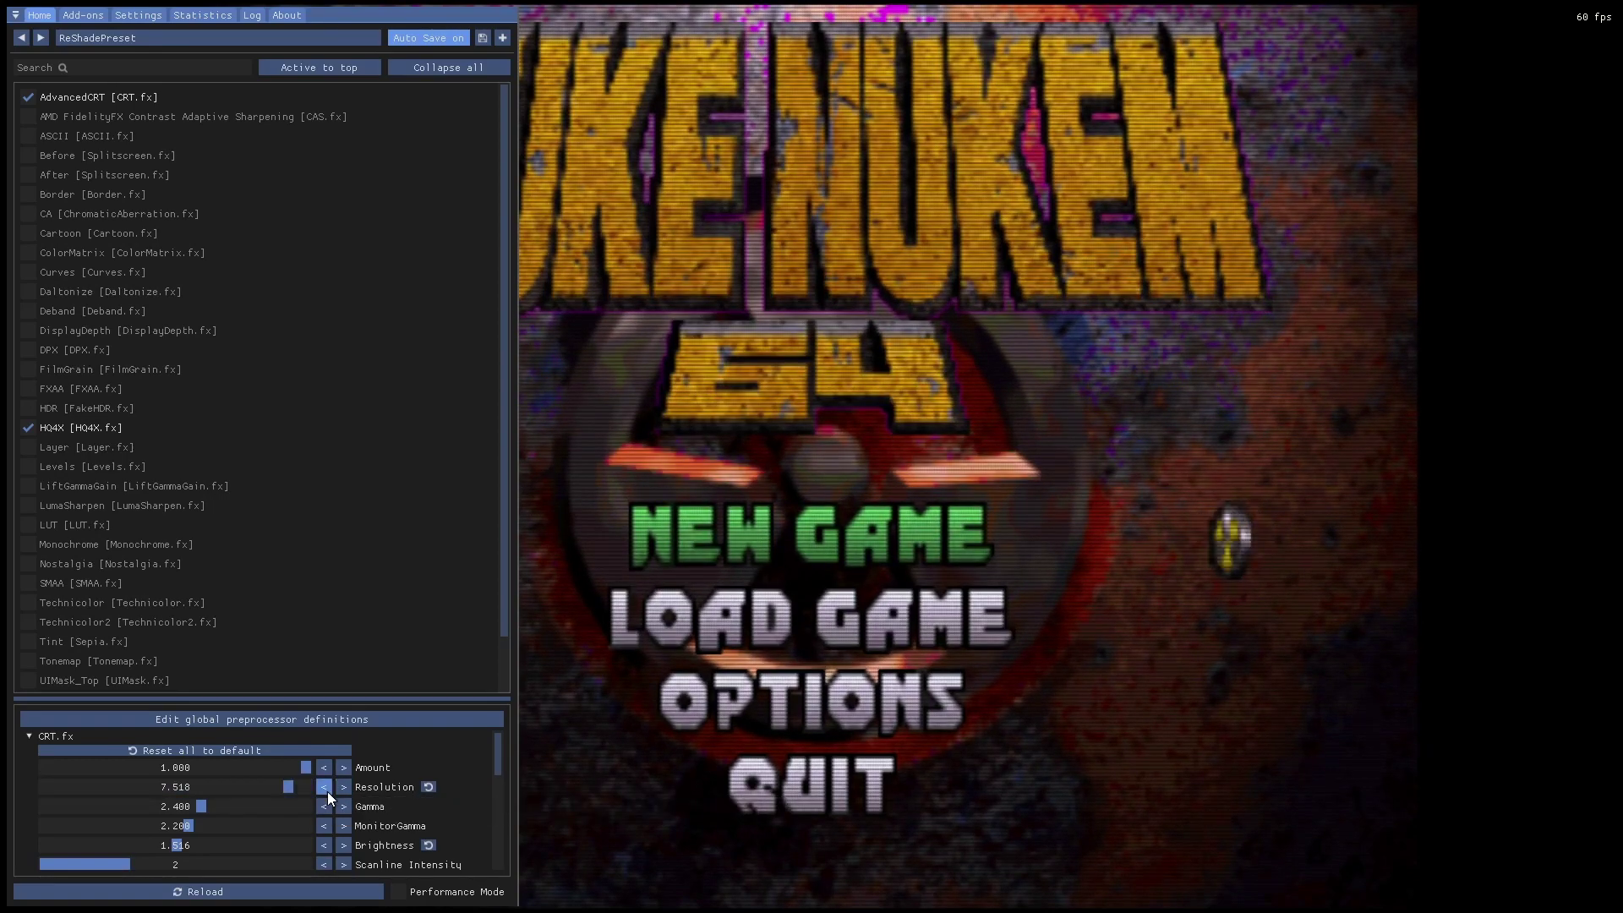
pyautogui.click(291, 788)
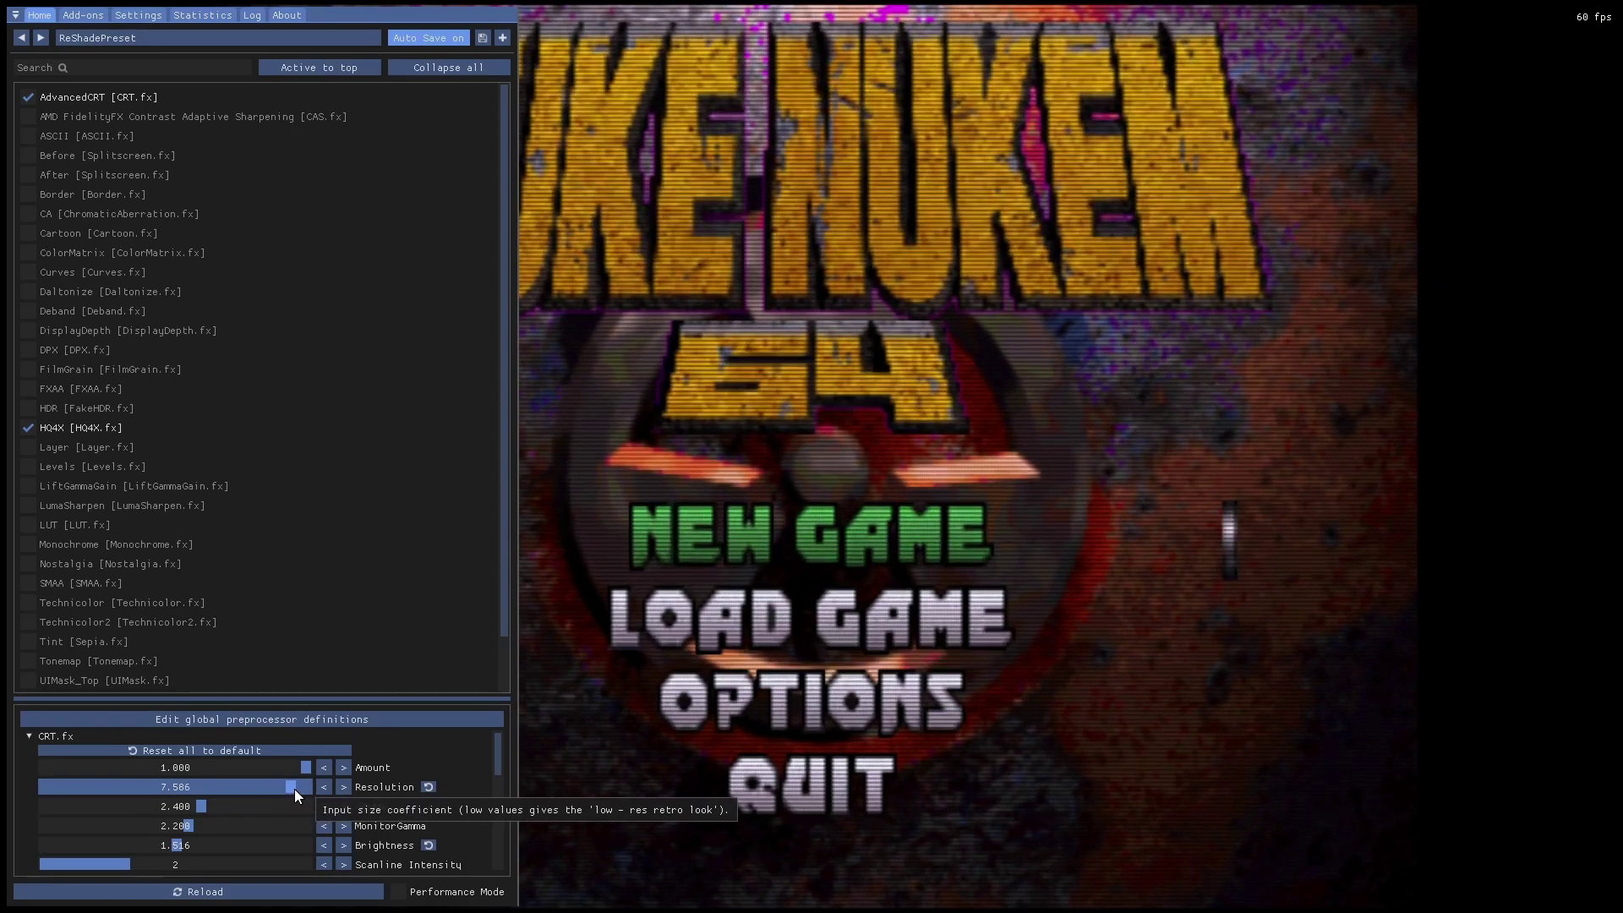
pyautogui.click(294, 789)
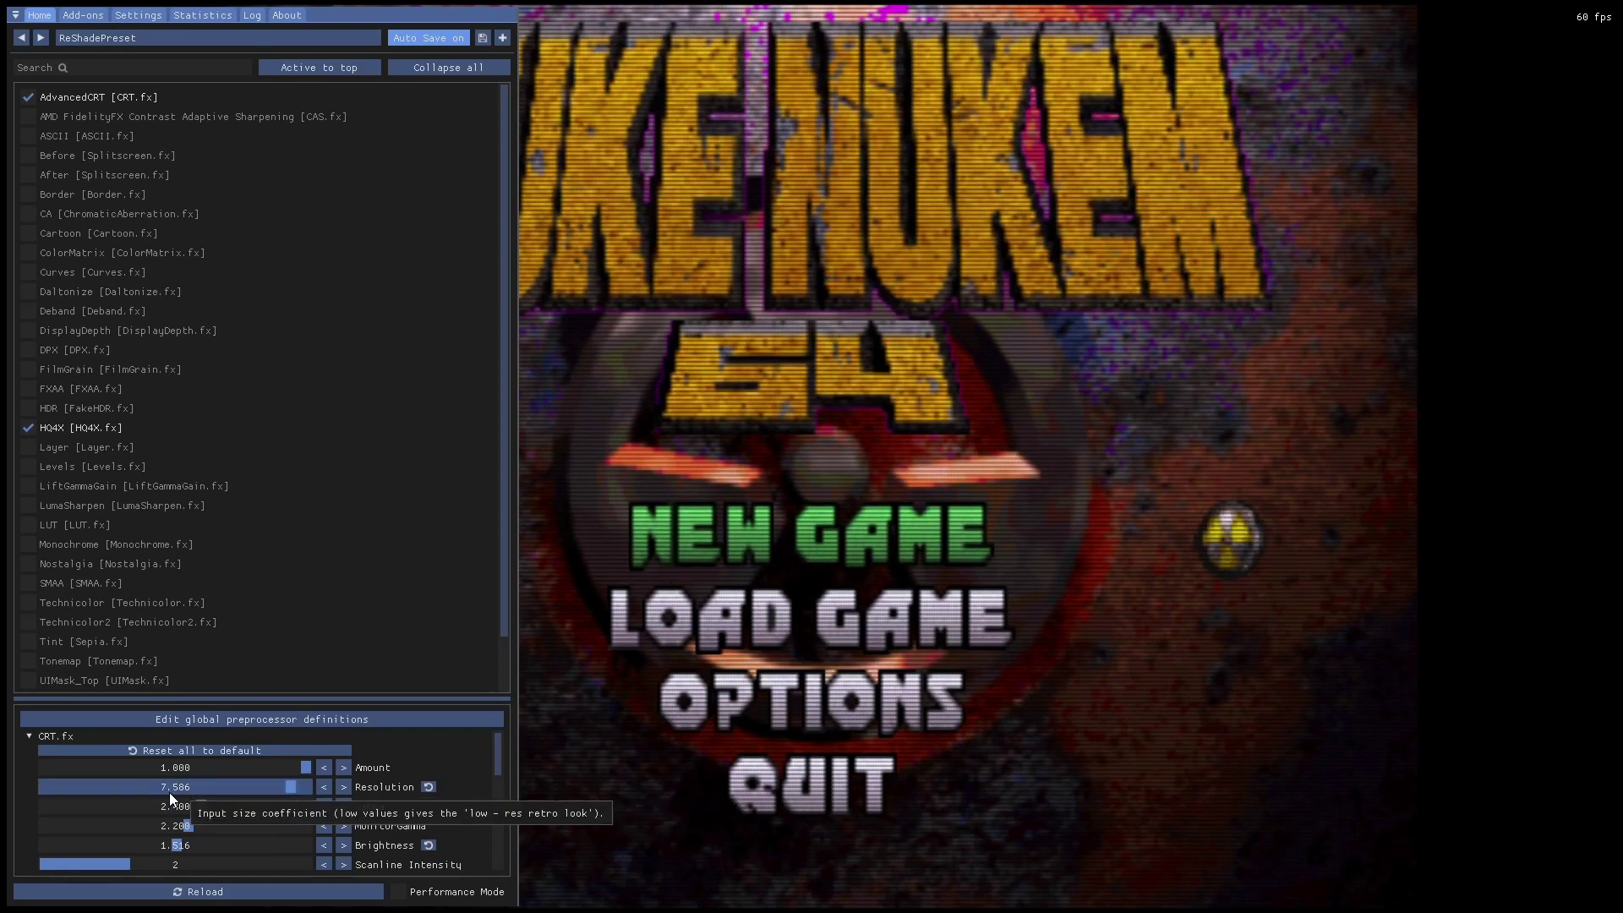
# - Enable Performance Mode, hide the ReShade overlay, and load saved game 11
pyautogui.click(399, 900)
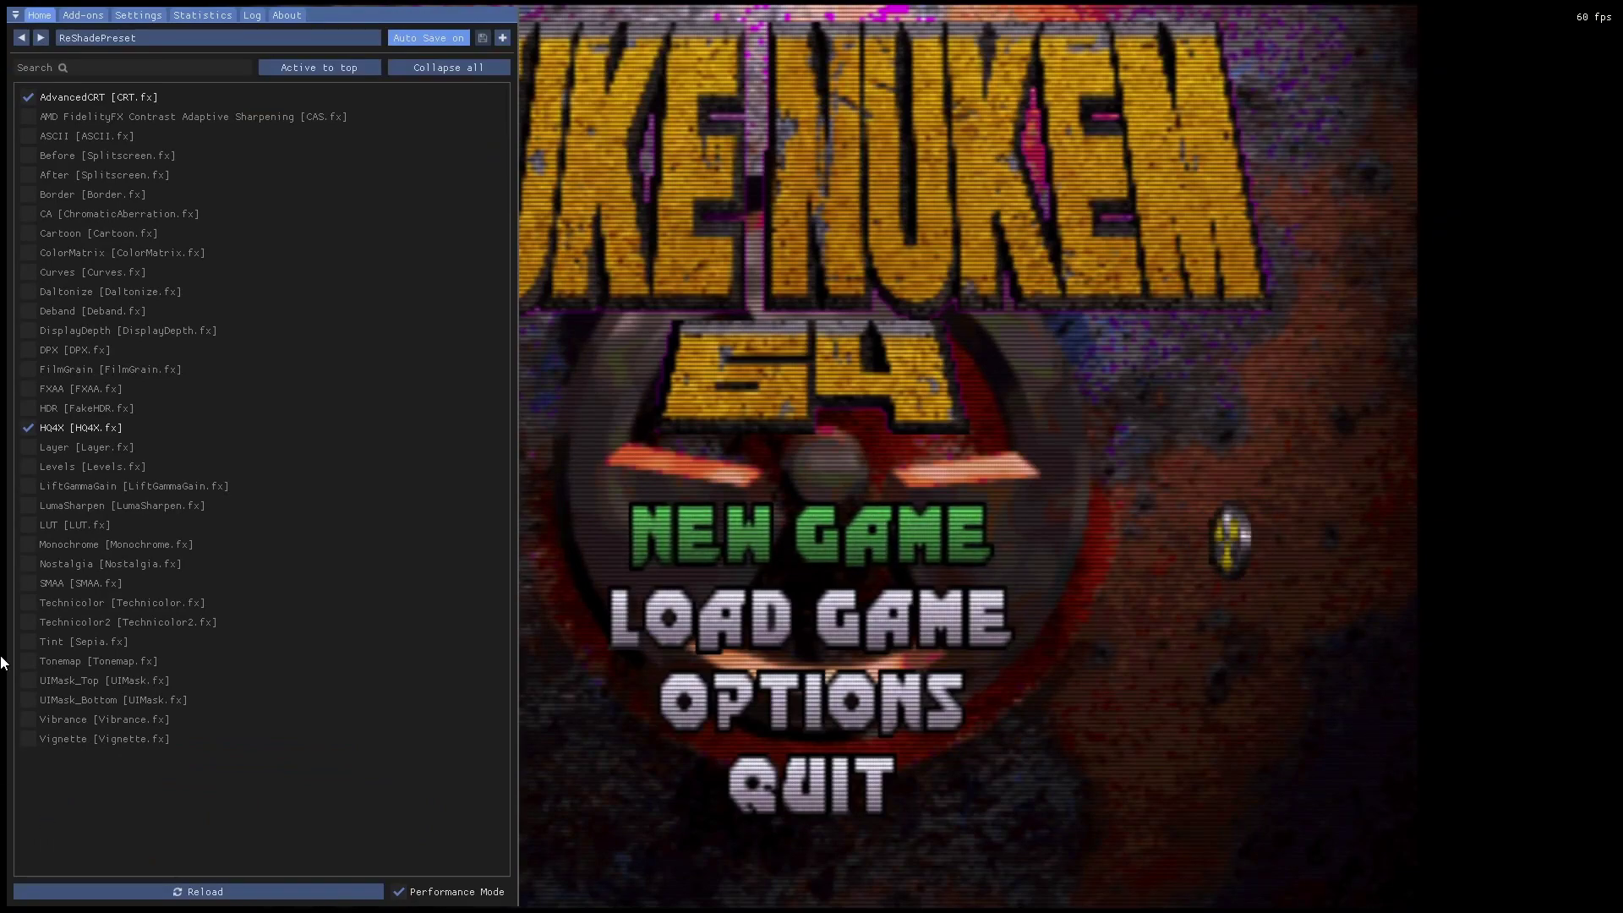
pyautogui.press('Home')
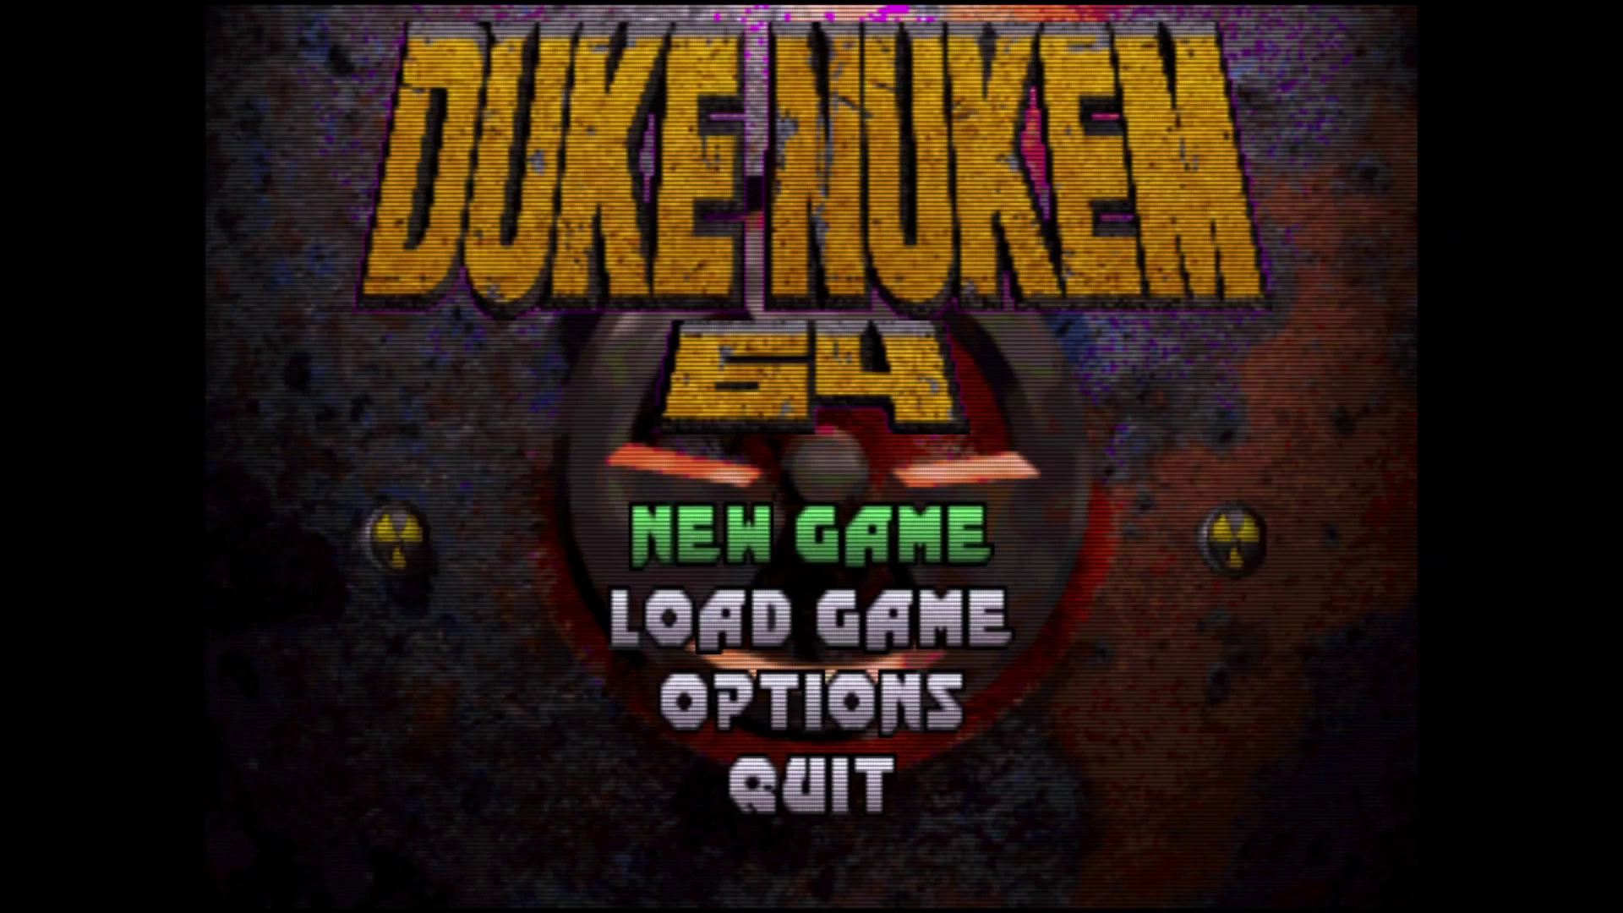
pyautogui.press('Down')
pyautogui.press('Return')
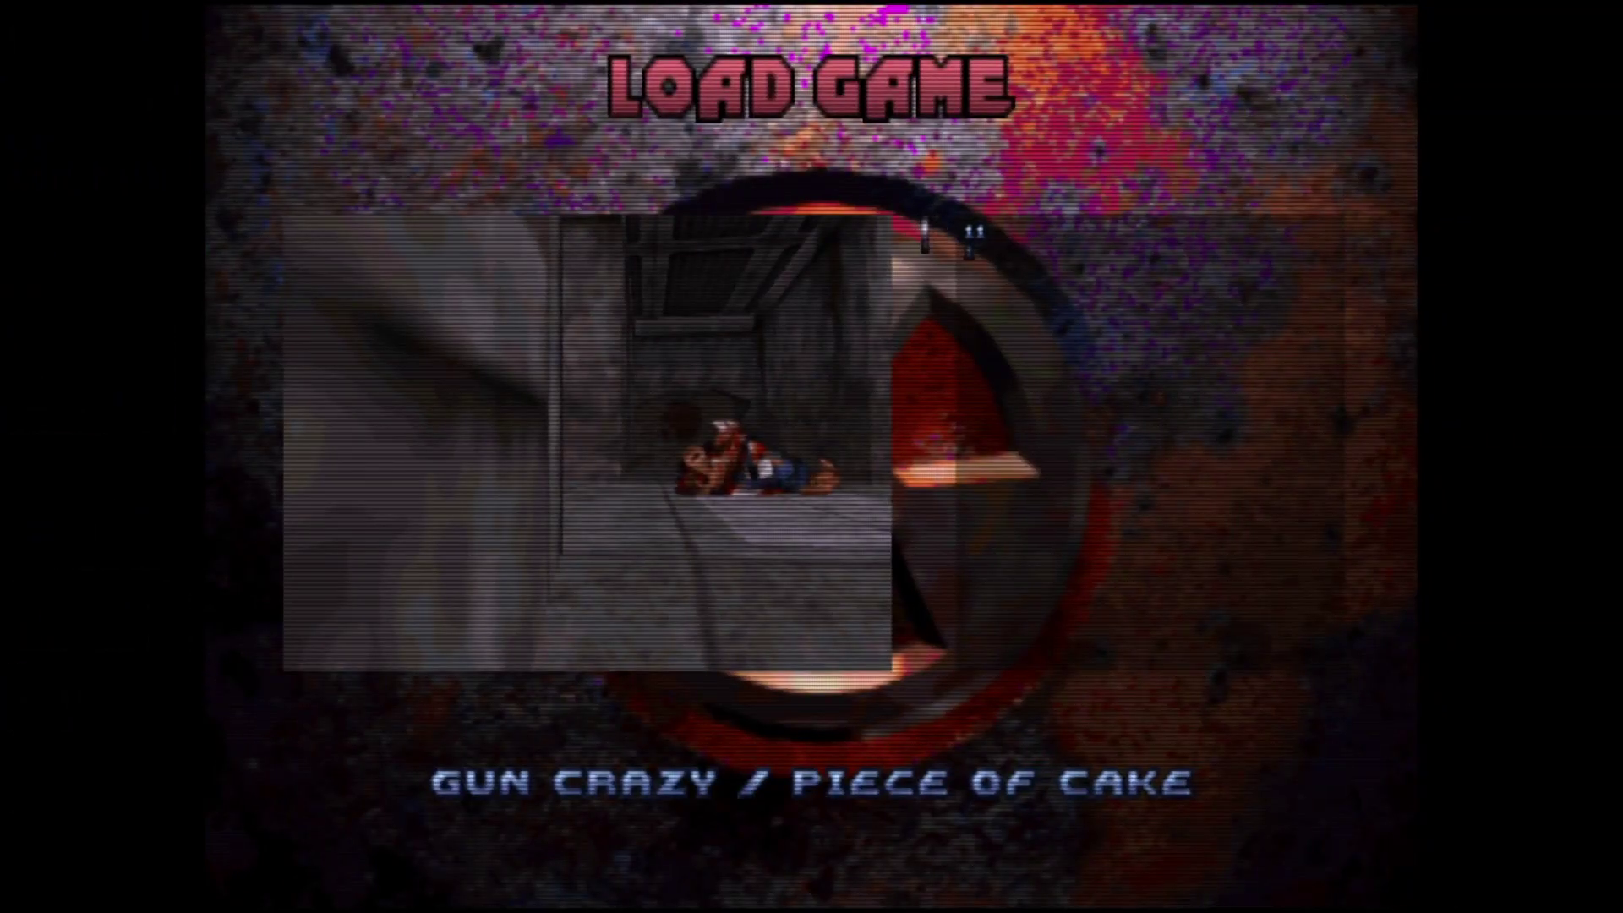
pyautogui.press('Return')
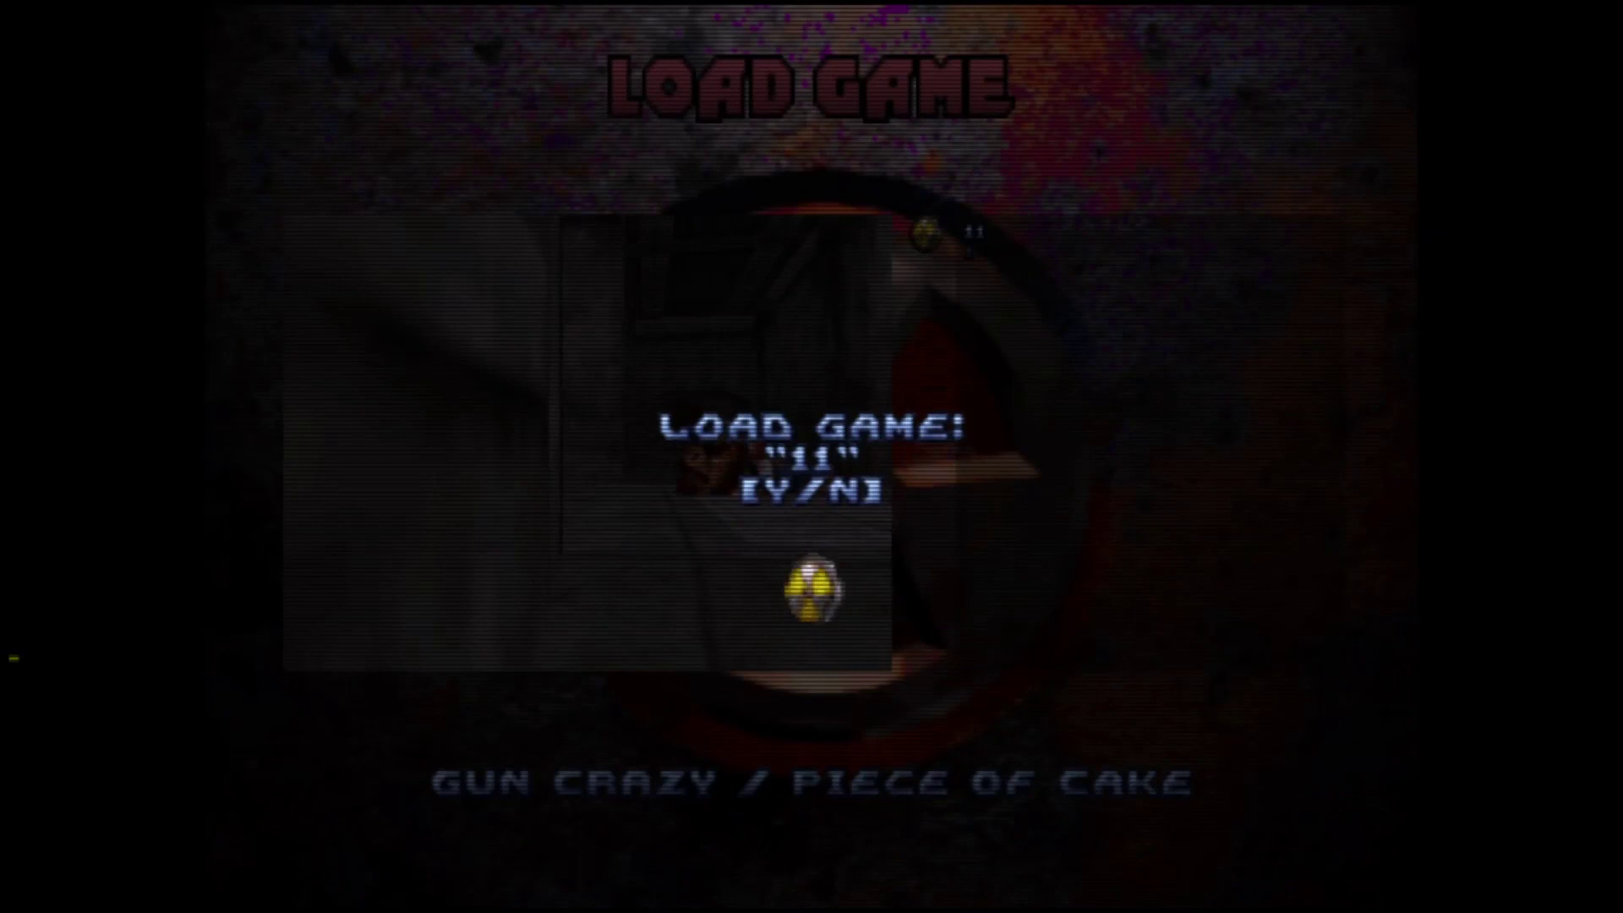
# - Load the saved game, look around the corridor, and walk down it to the bodies
pyautogui.press('y')
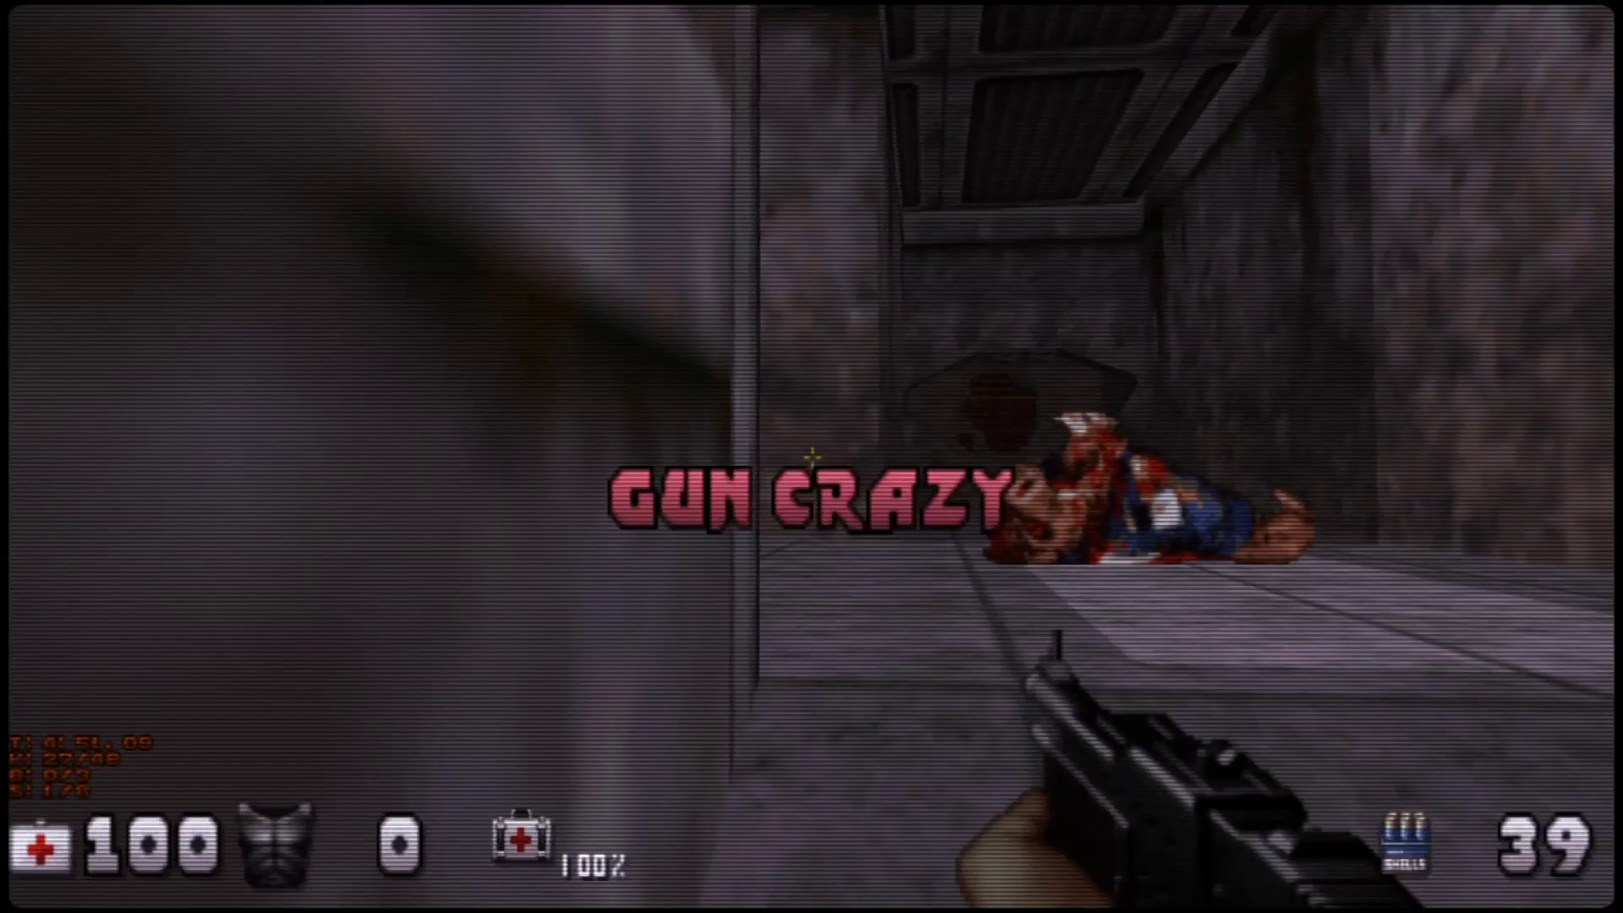
pyautogui.press('Right')
pyautogui.press('Left')
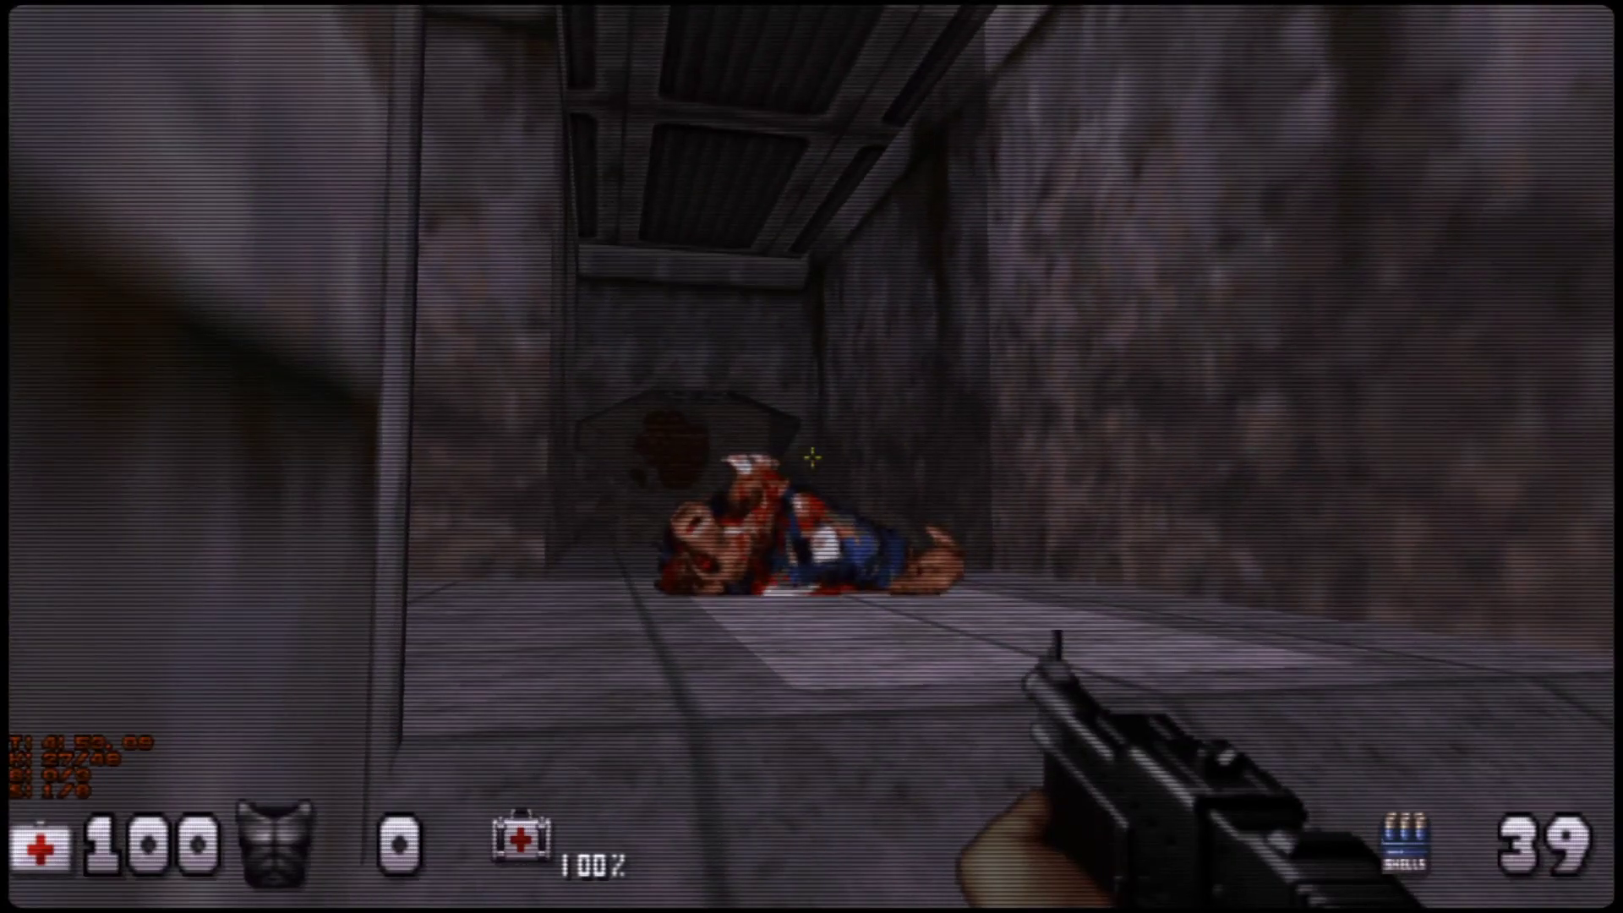
pyautogui.press('Left')
pyautogui.press('Right')
pyautogui.press('Up')
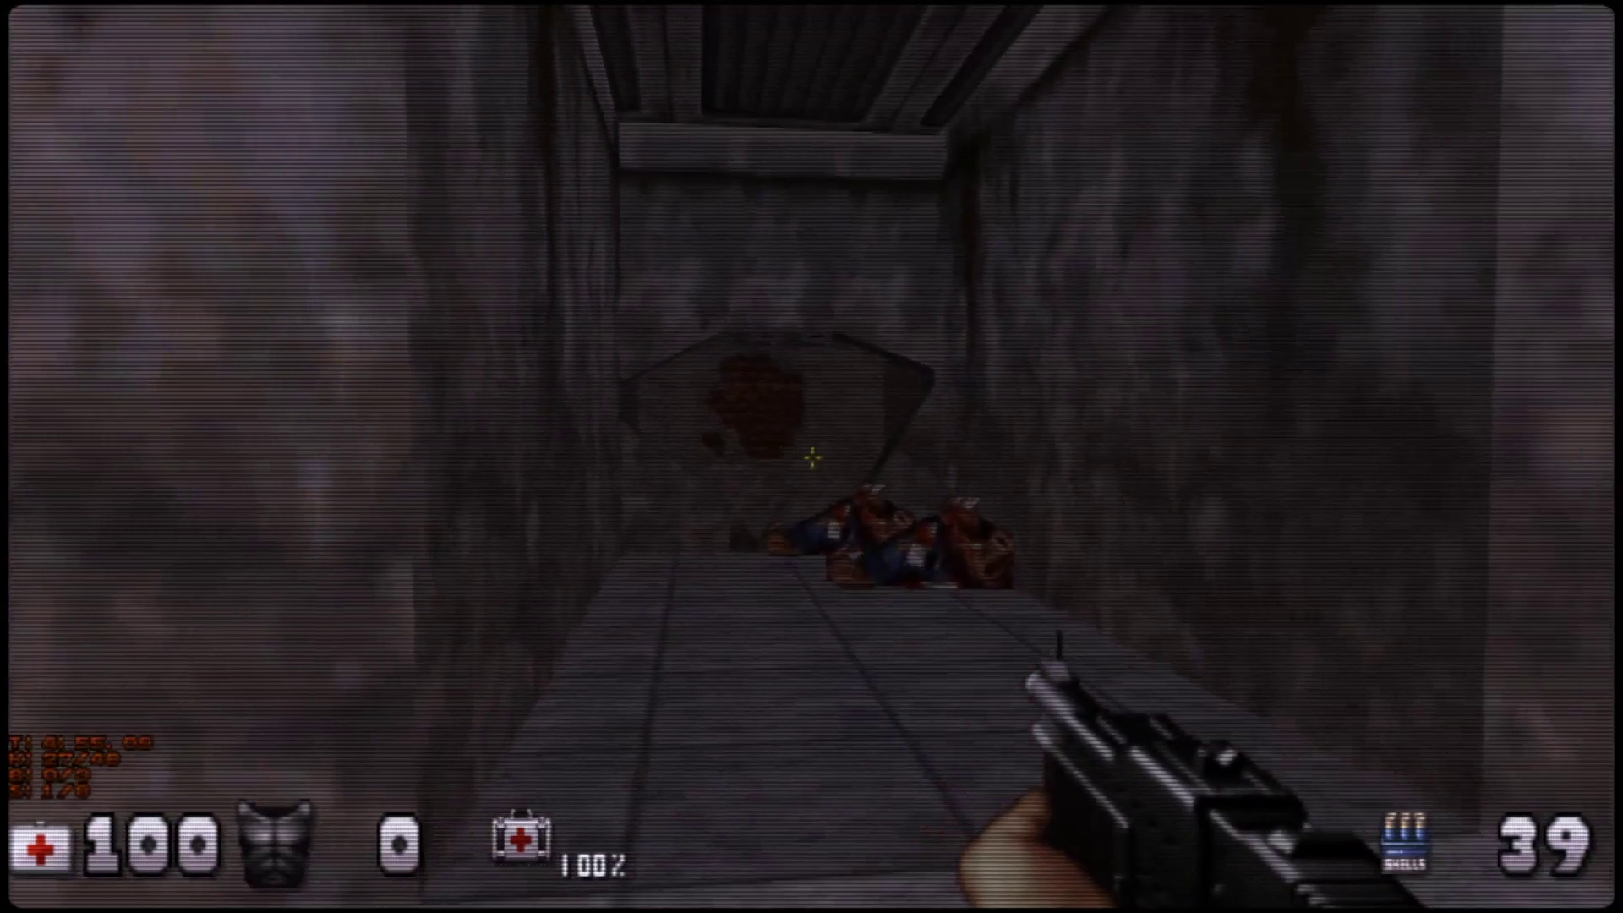
pyautogui.press('Up')
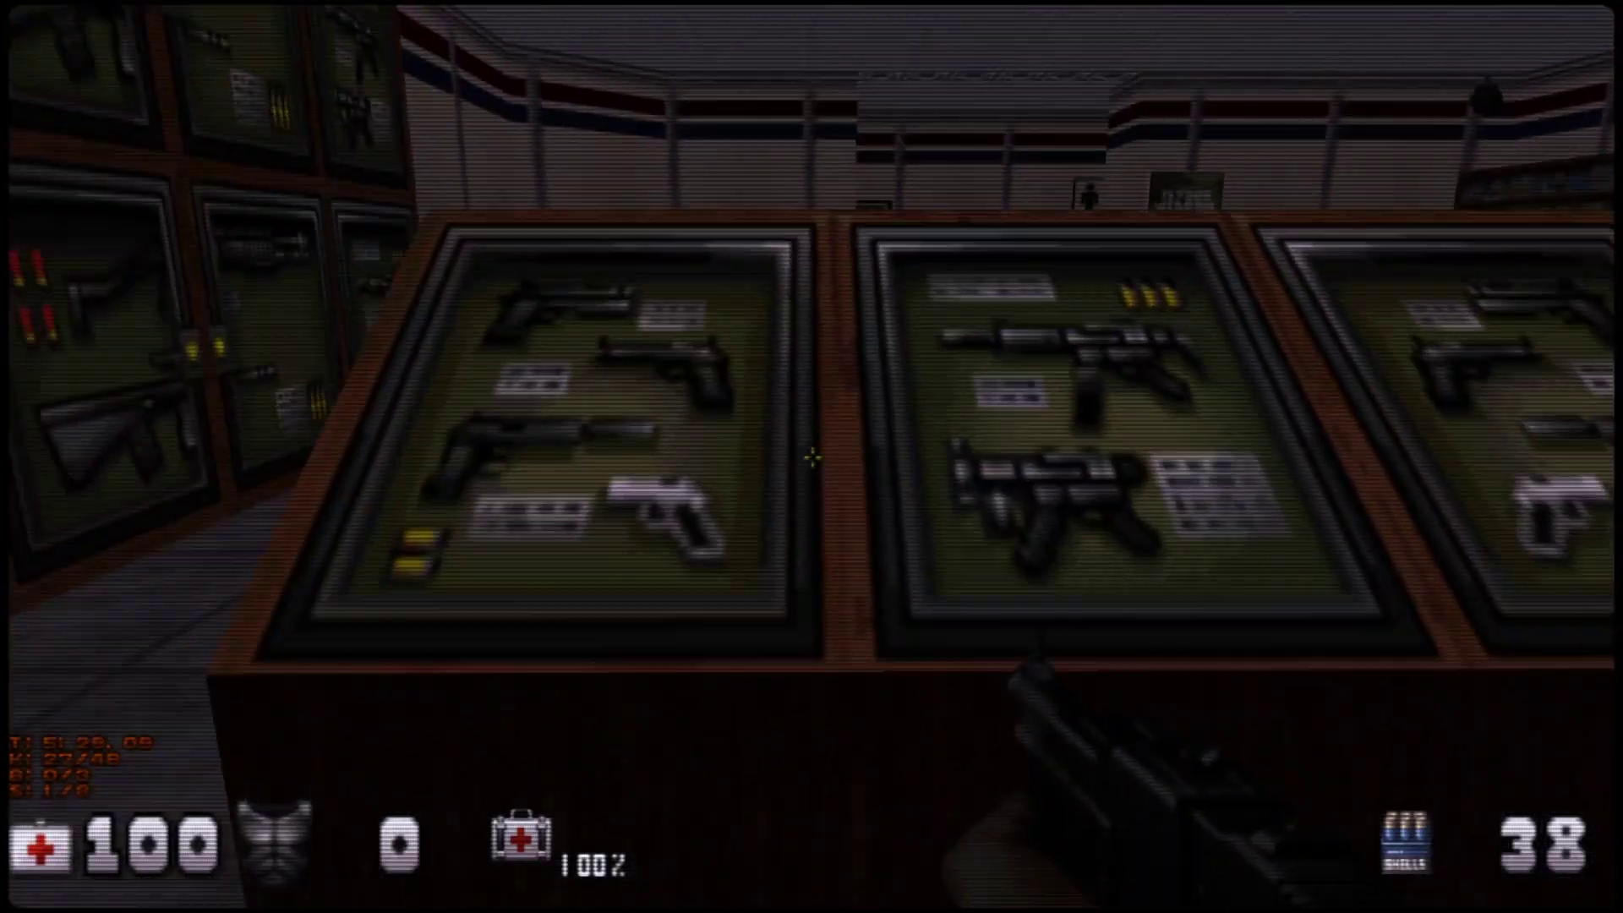
# - Move through the gun shop from the weapon counter to the wall rifle and back
pyautogui.press('s')
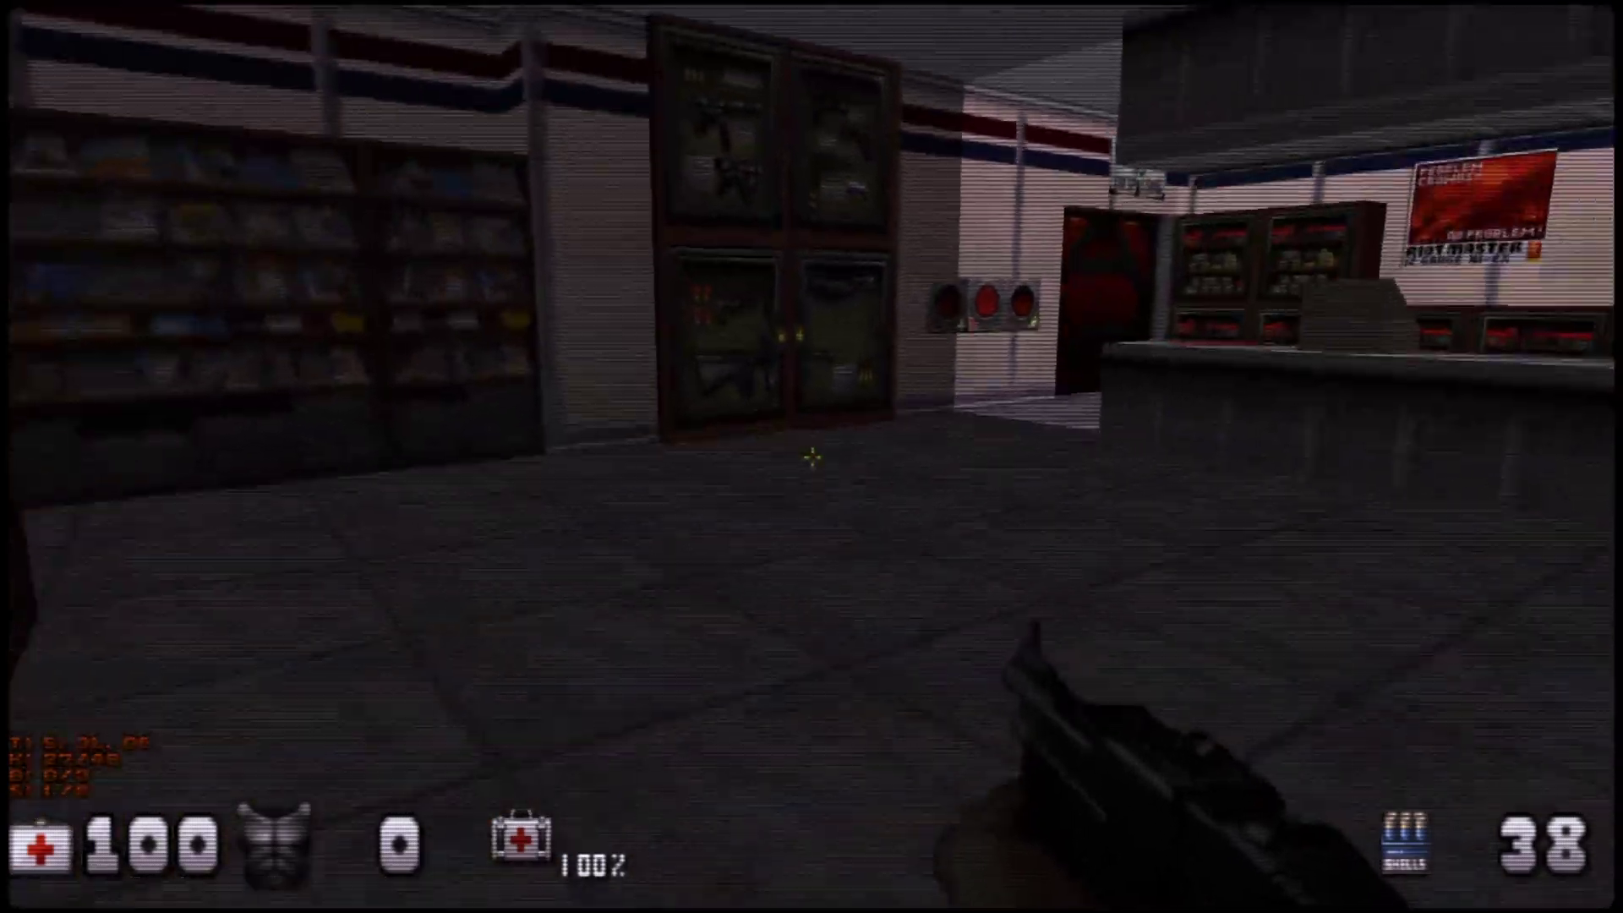
pyautogui.press('w')
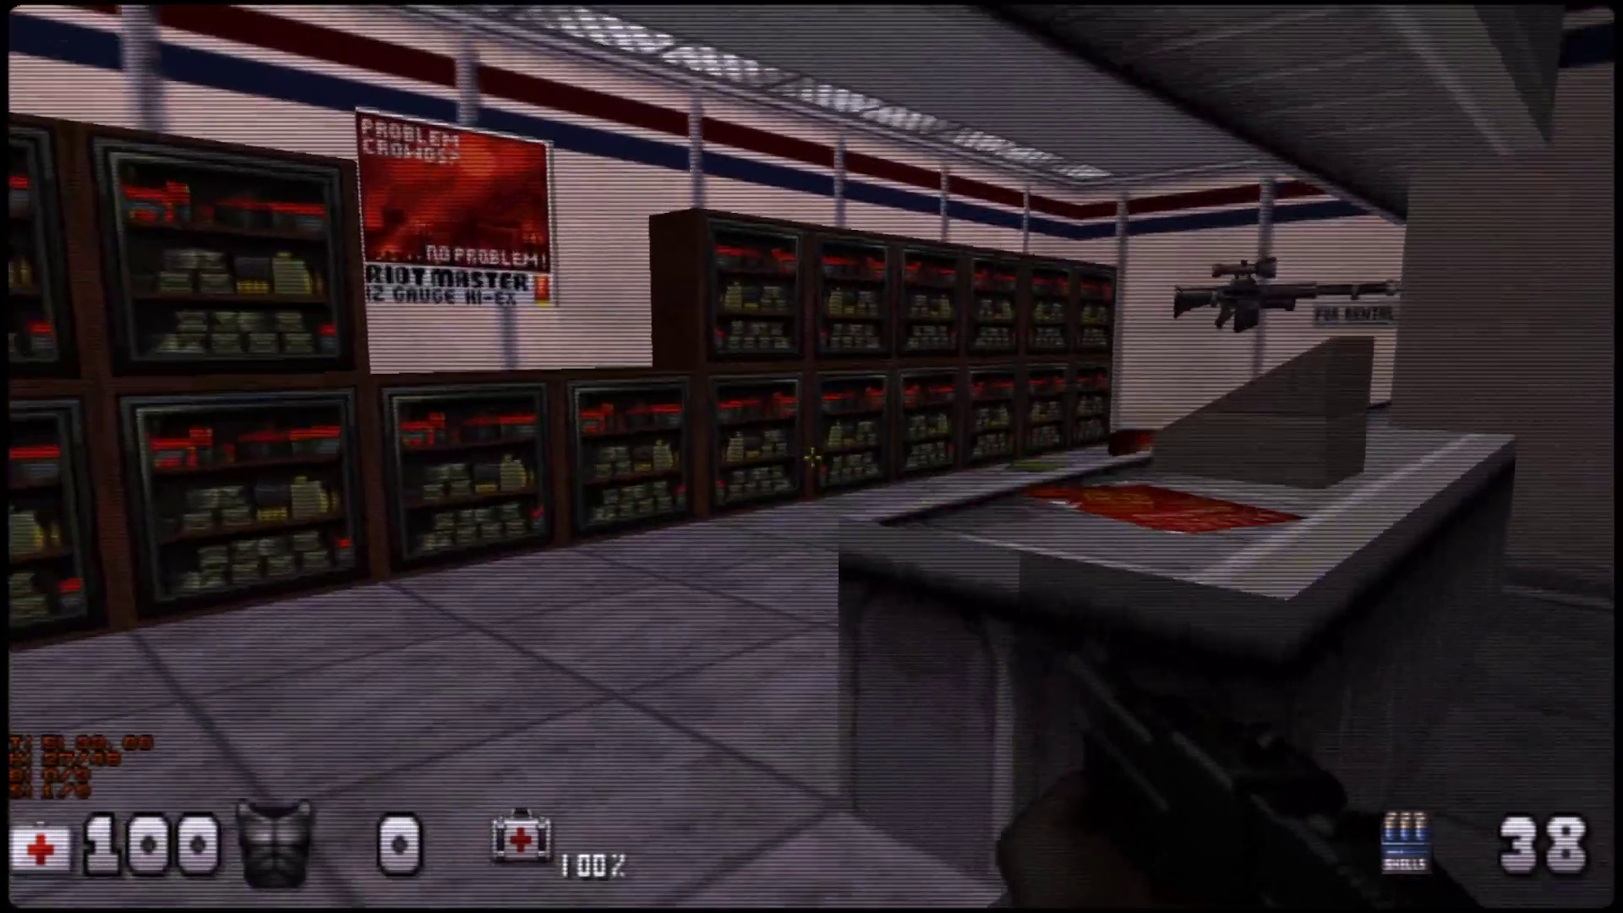
pyautogui.press('w')
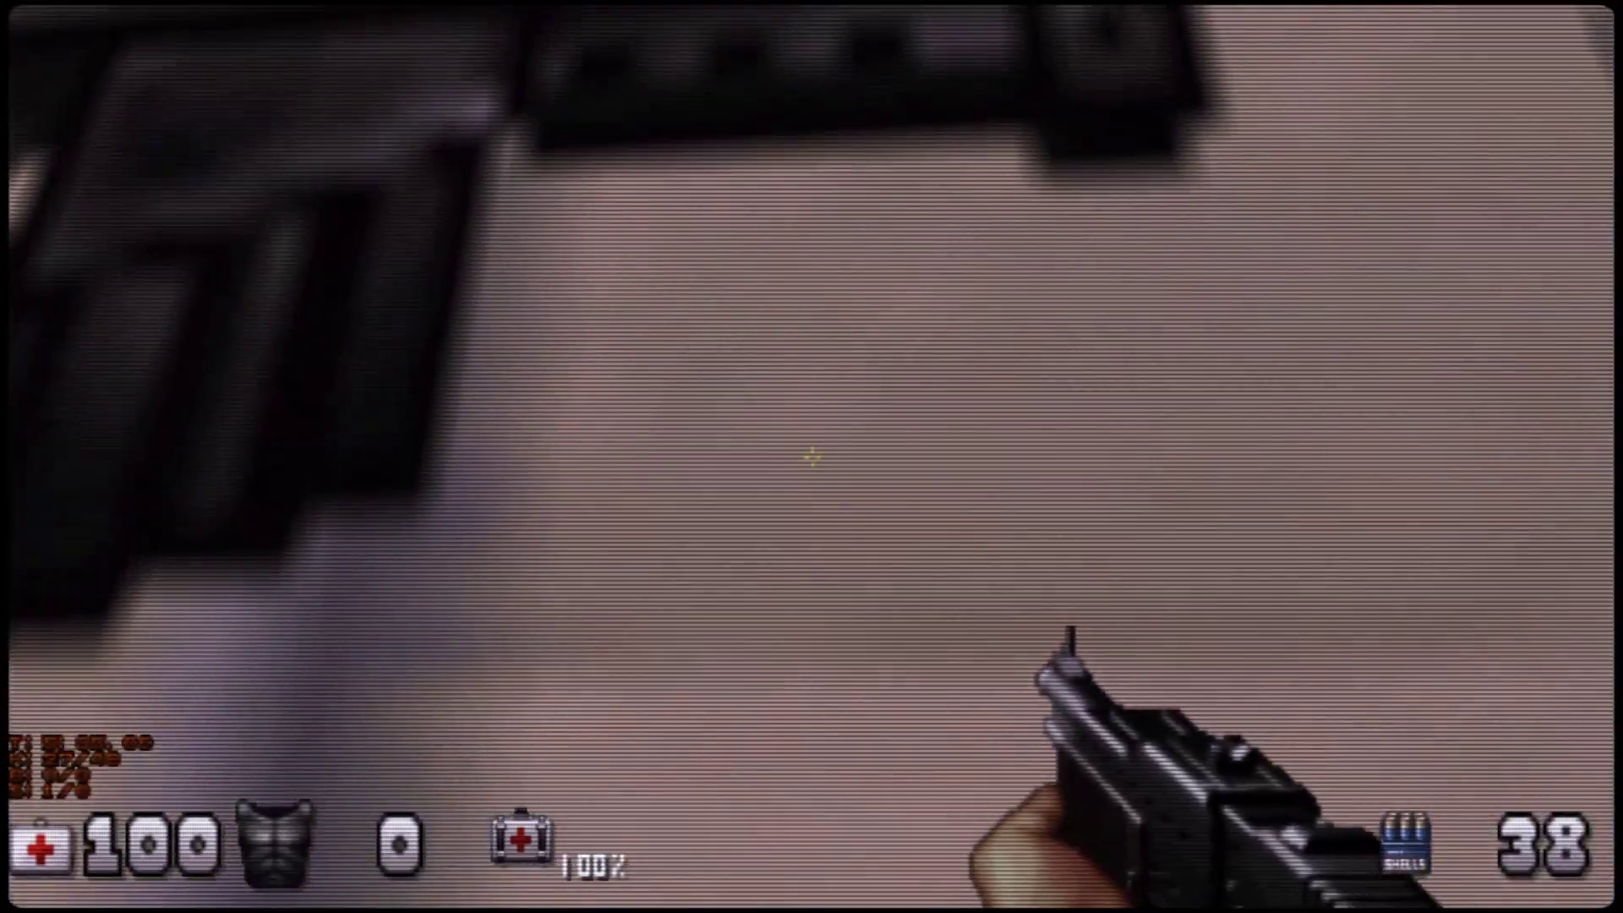
pyautogui.press('Left')
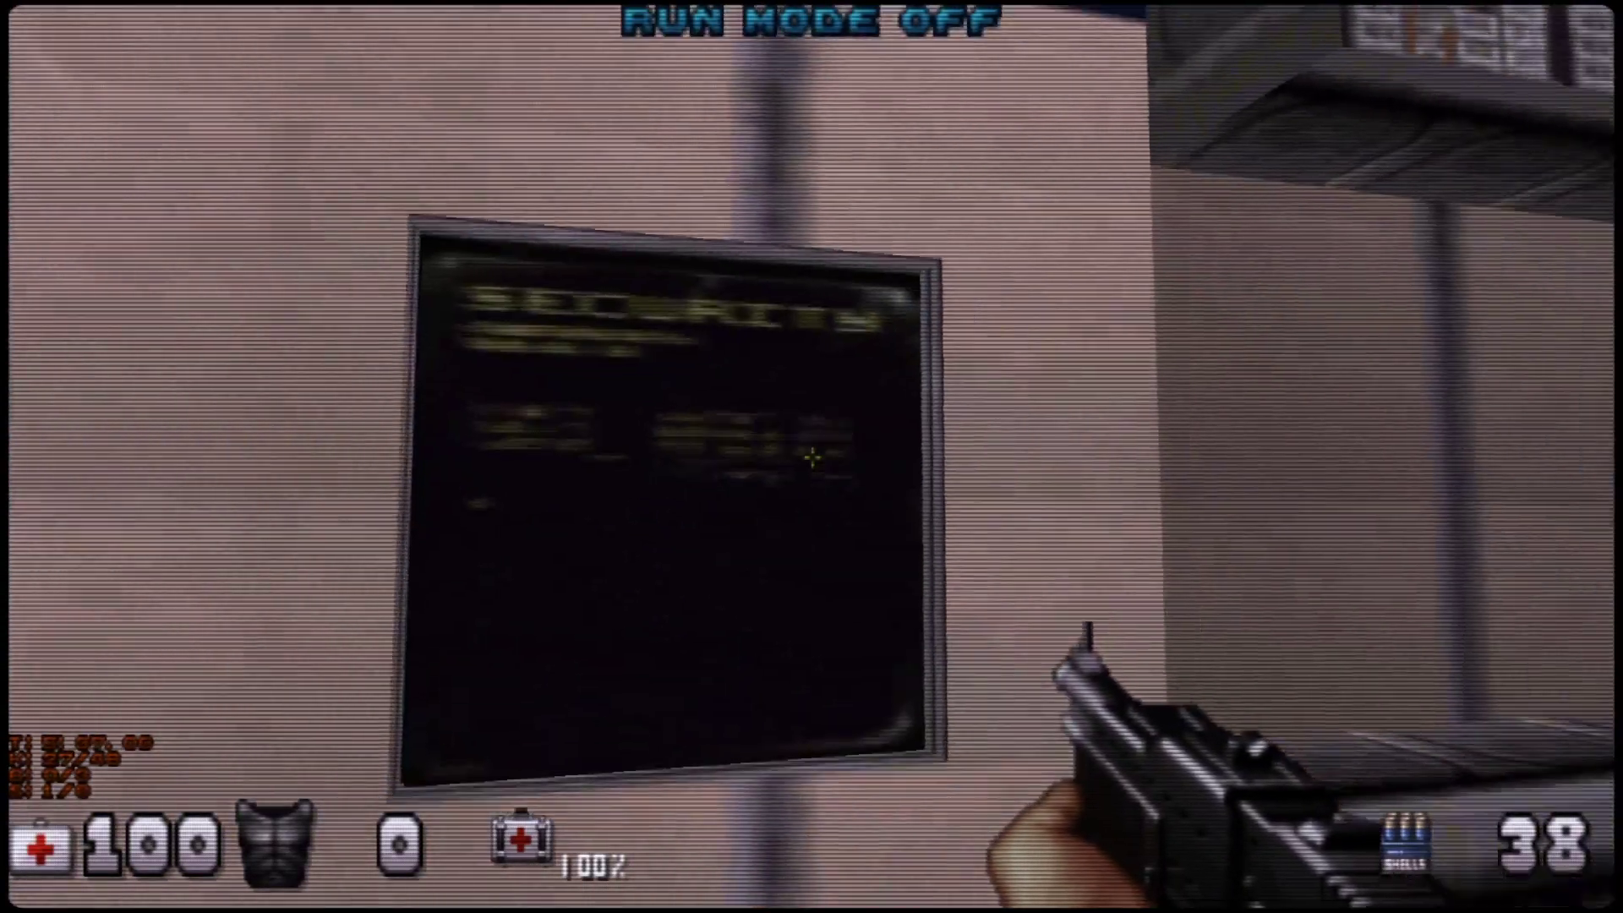
pyautogui.press('Left')
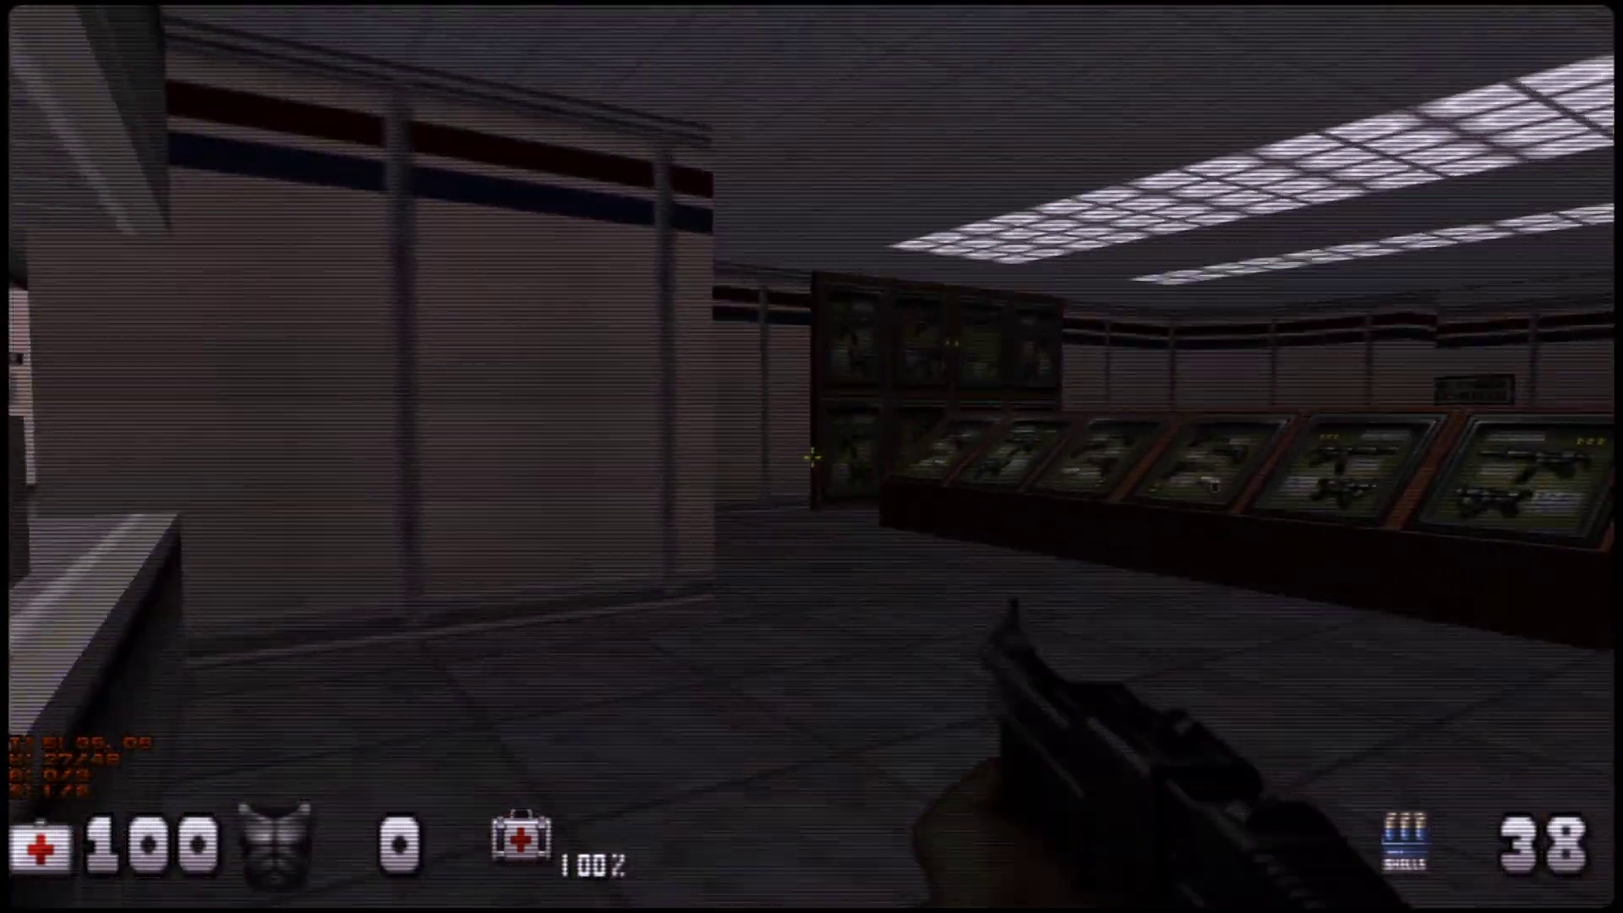
# - Leave the gun shop through the corridor into the street toward Duke Burger
pyautogui.press('Left')
pyautogui.press('w')
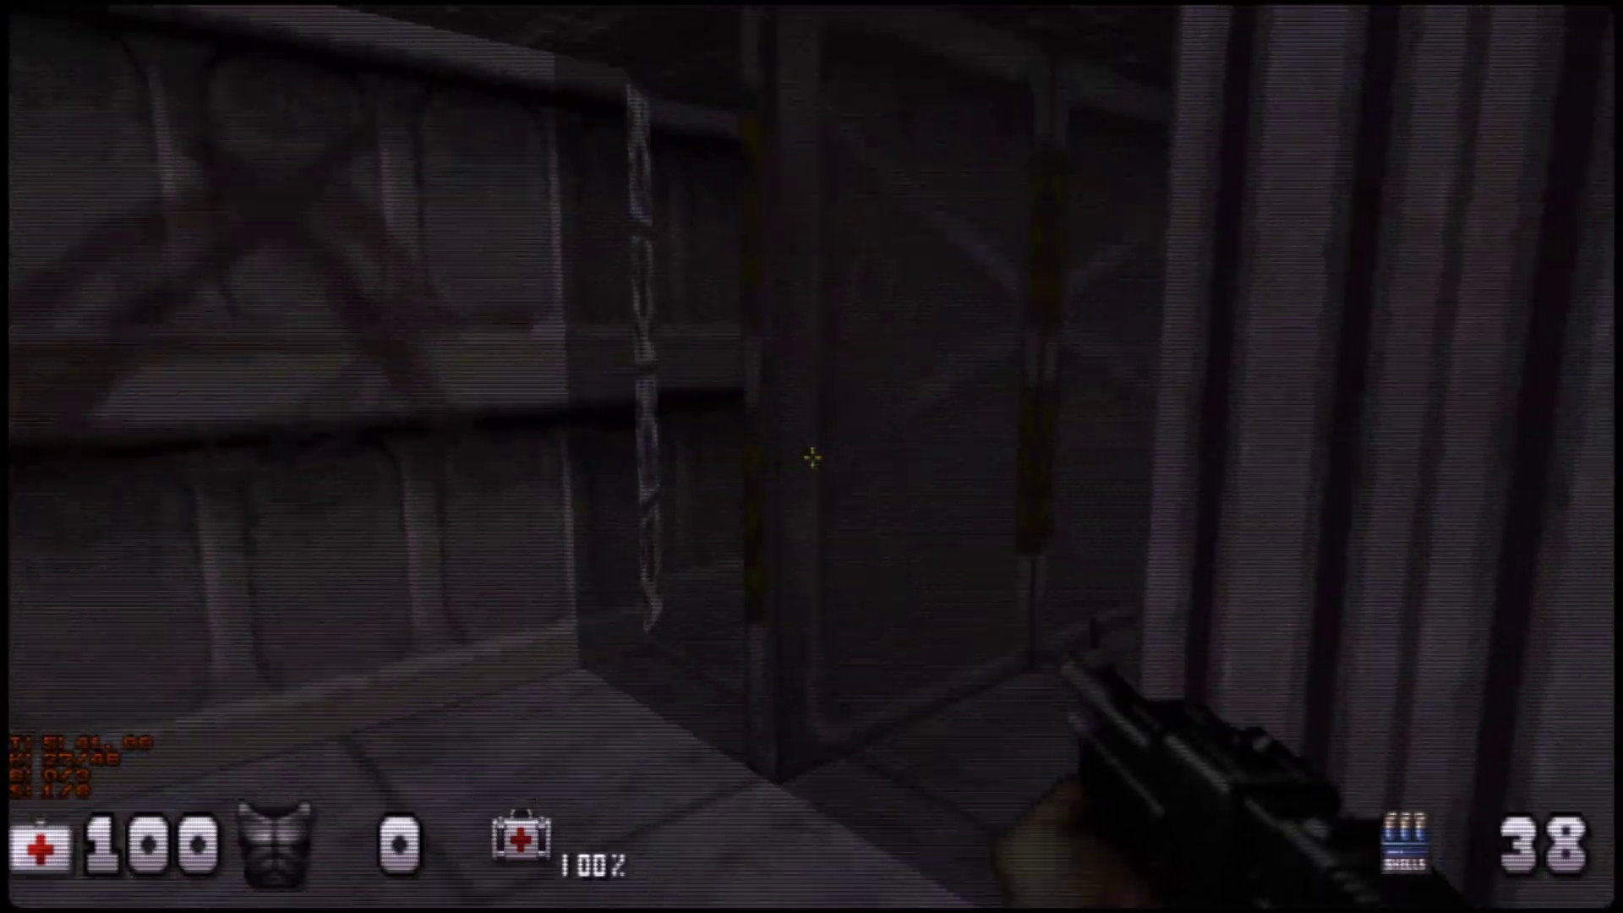
pyautogui.press('w')
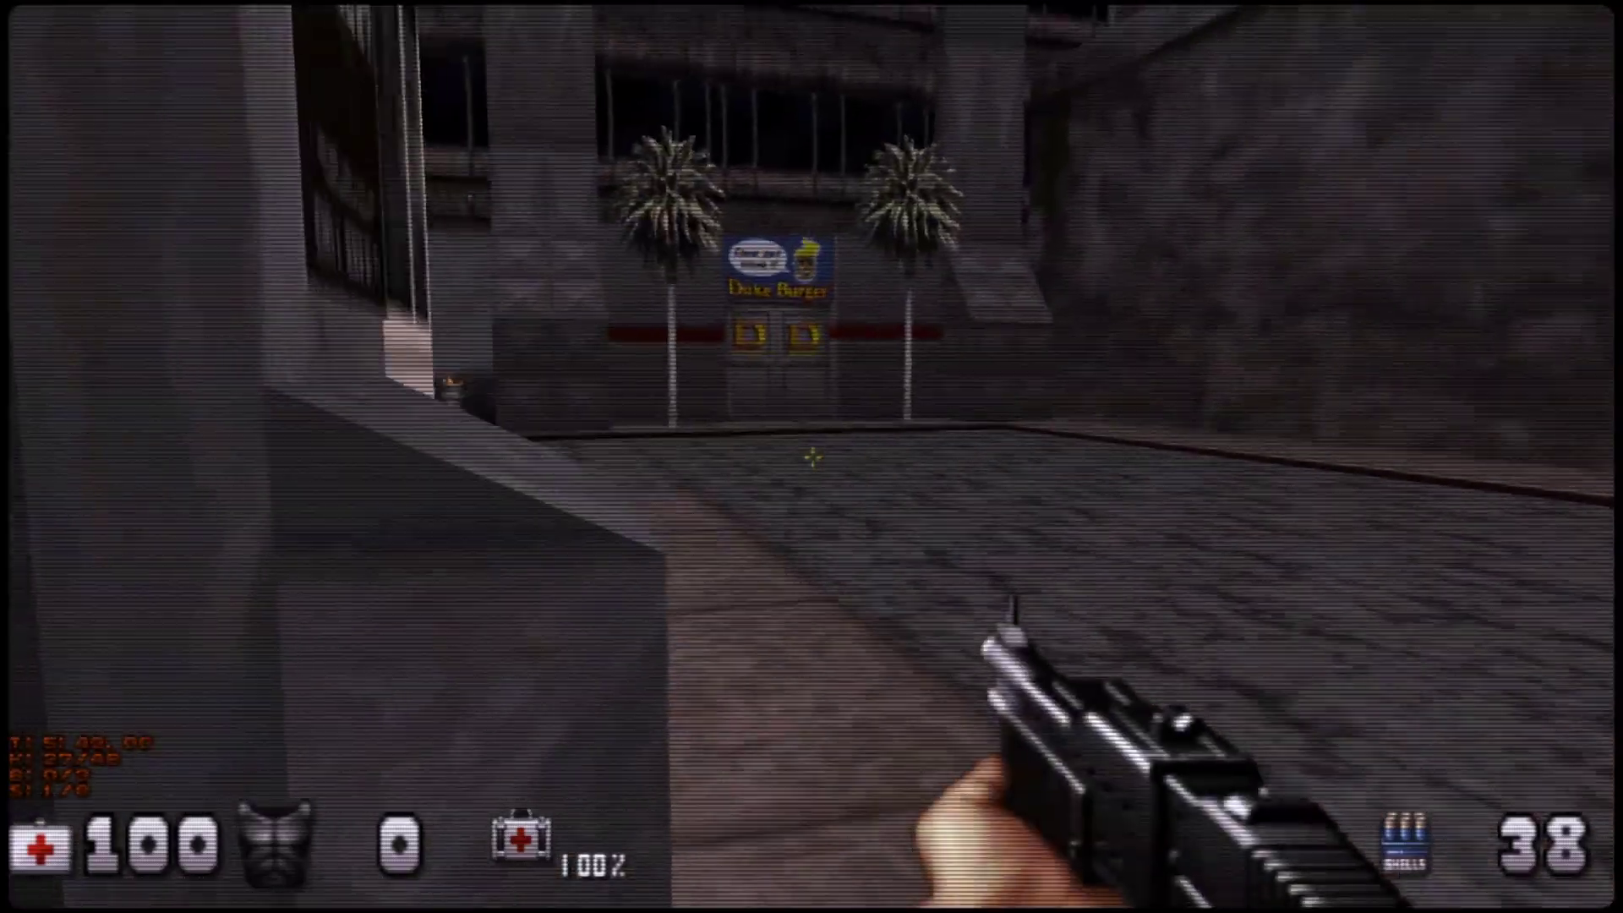
pyautogui.press('Left')
pyautogui.press('Left')
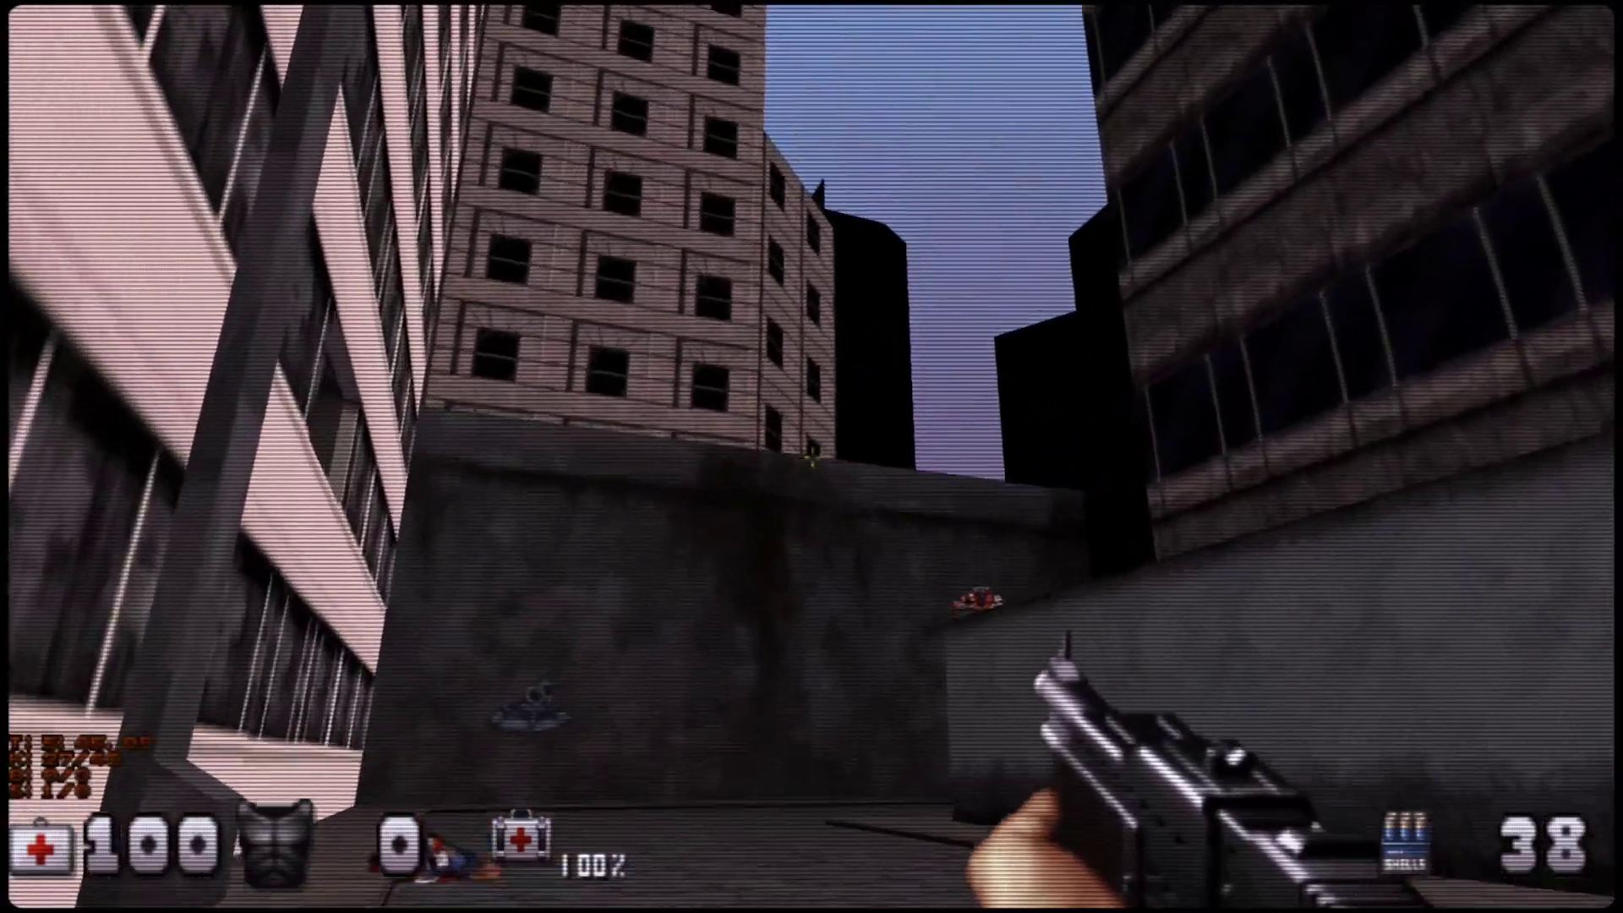
# - Look up at the buildings, face the pink building, then pause into the main menu
pyautogui.press('pageup')
pyautogui.press('pagedown')
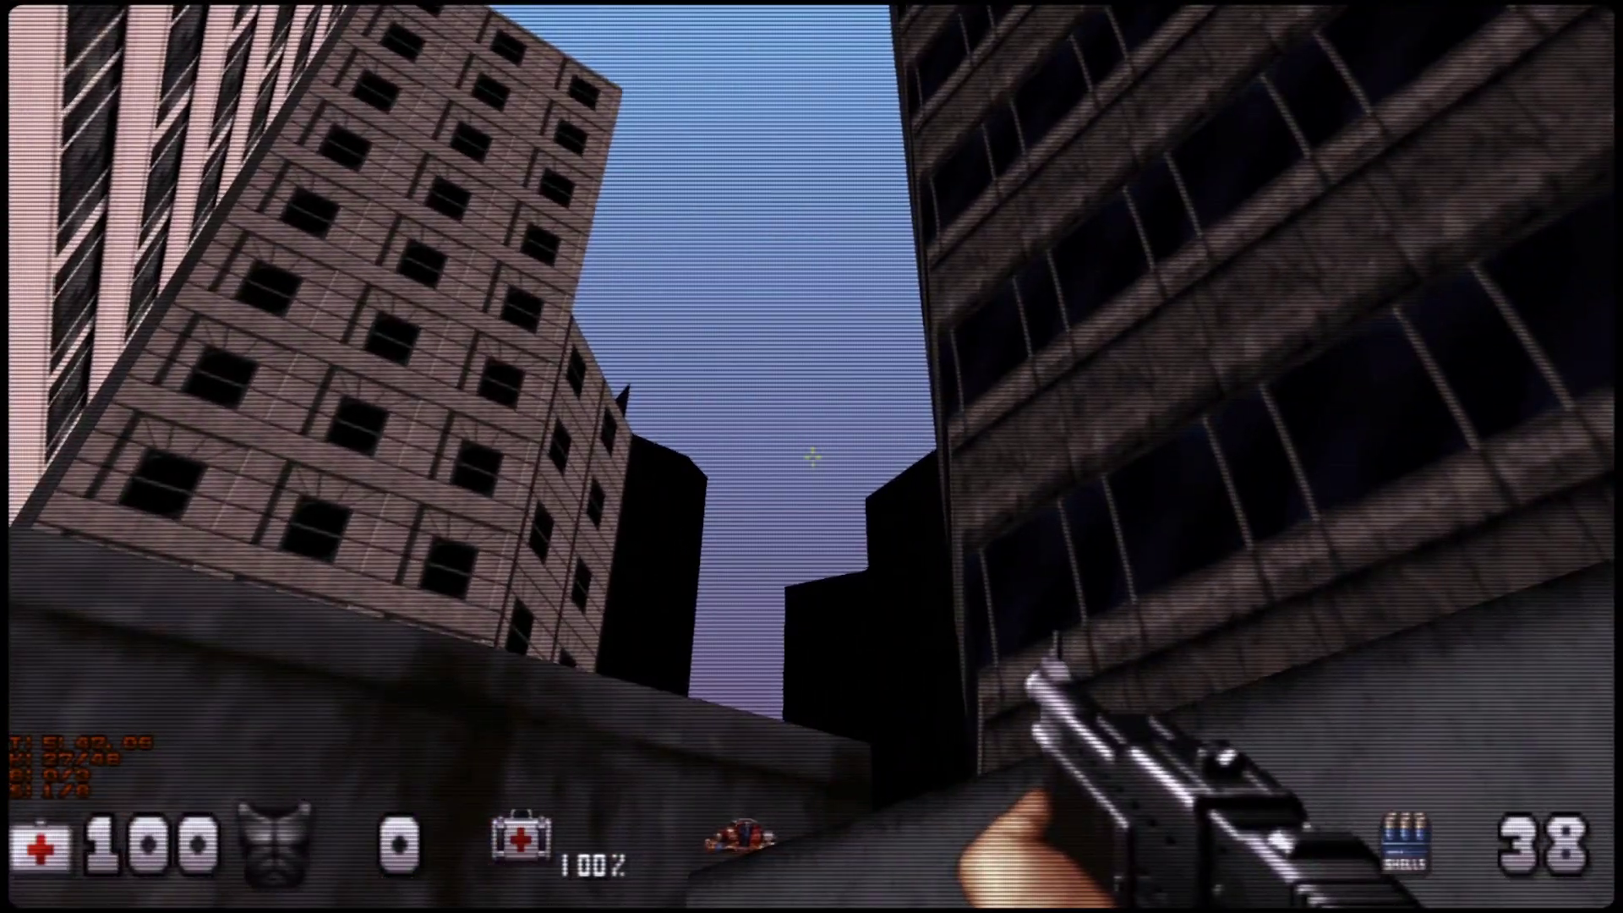
pyautogui.press('Left')
pyautogui.press('Left')
pyautogui.press('Right')
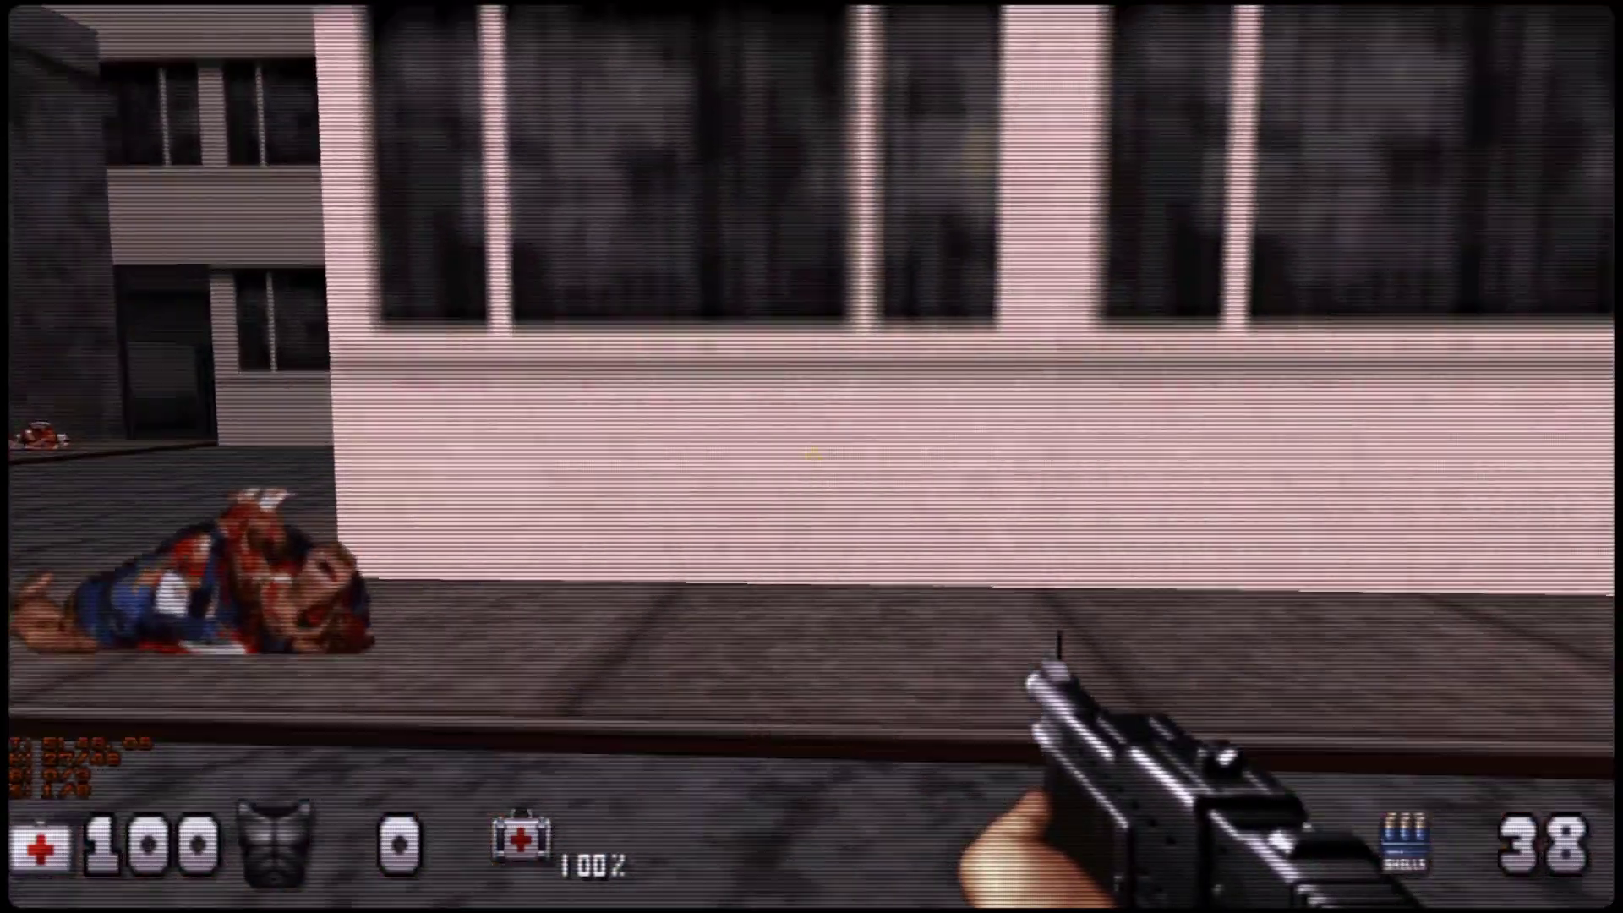
pyautogui.press('Escape')
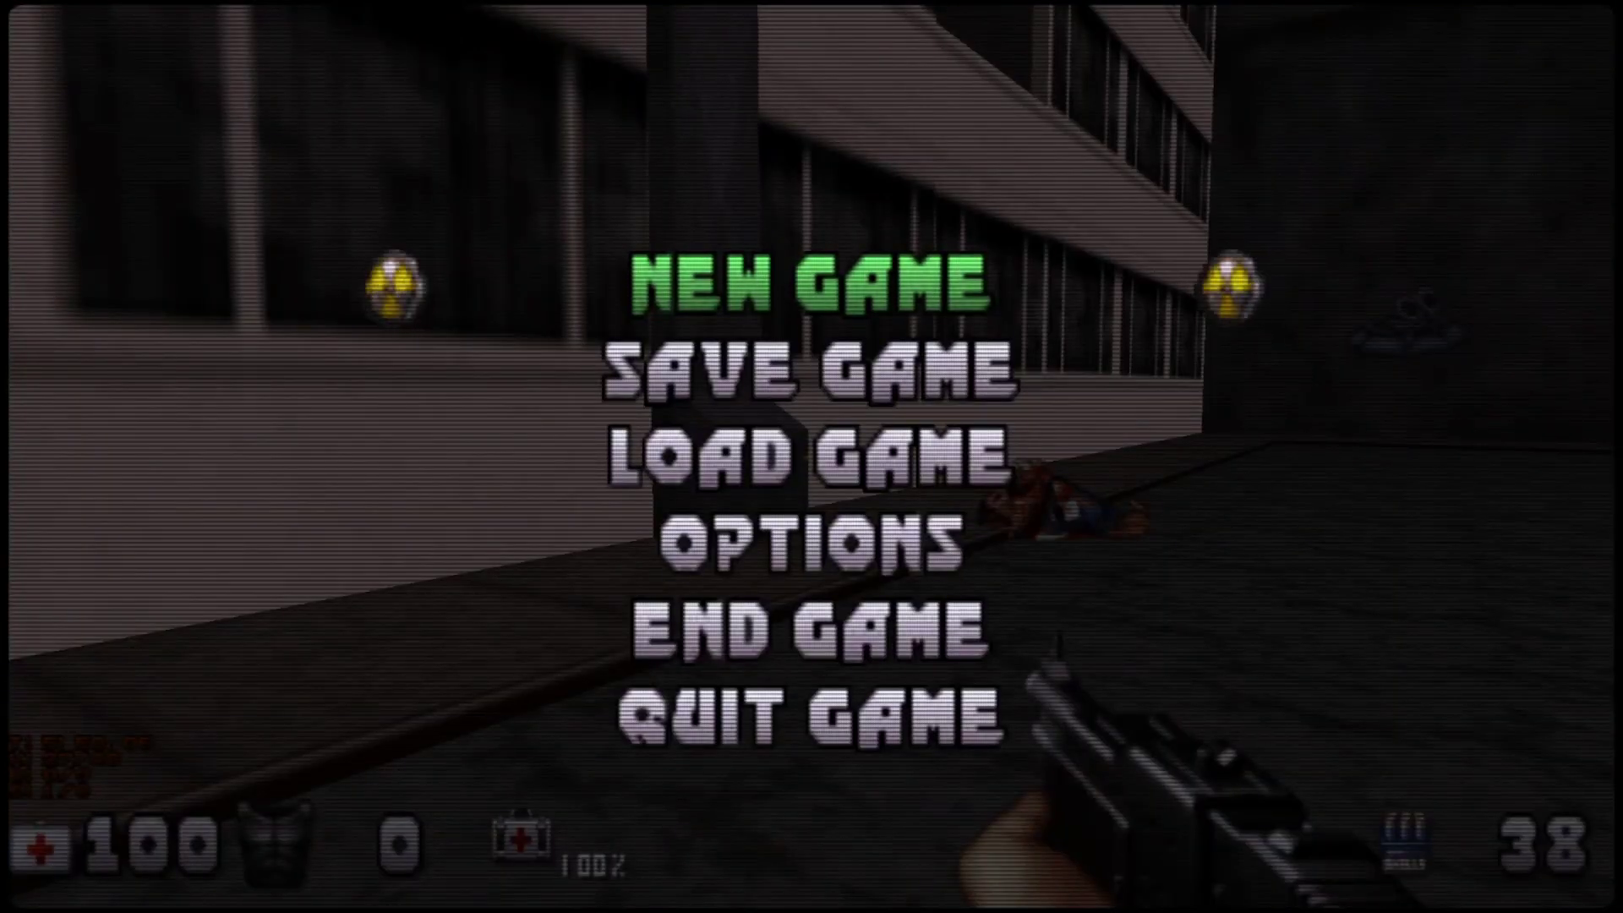
# - Choose QUIT GAME from the Duke Nukem 64 main menu
pyautogui.press('Up')
pyautogui.press('Return')
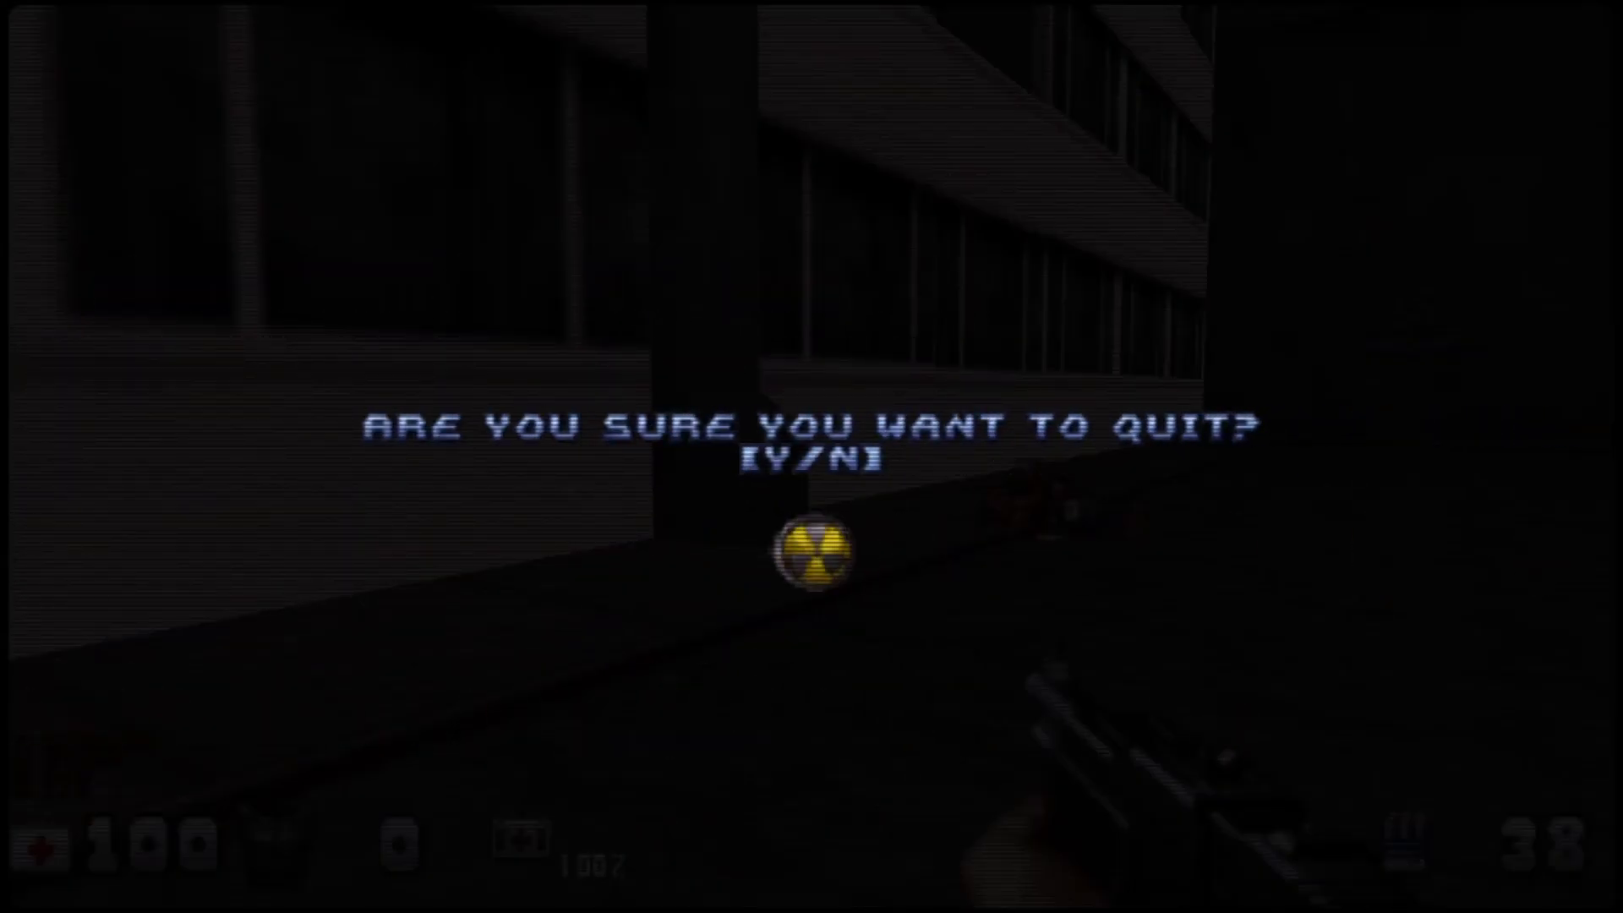